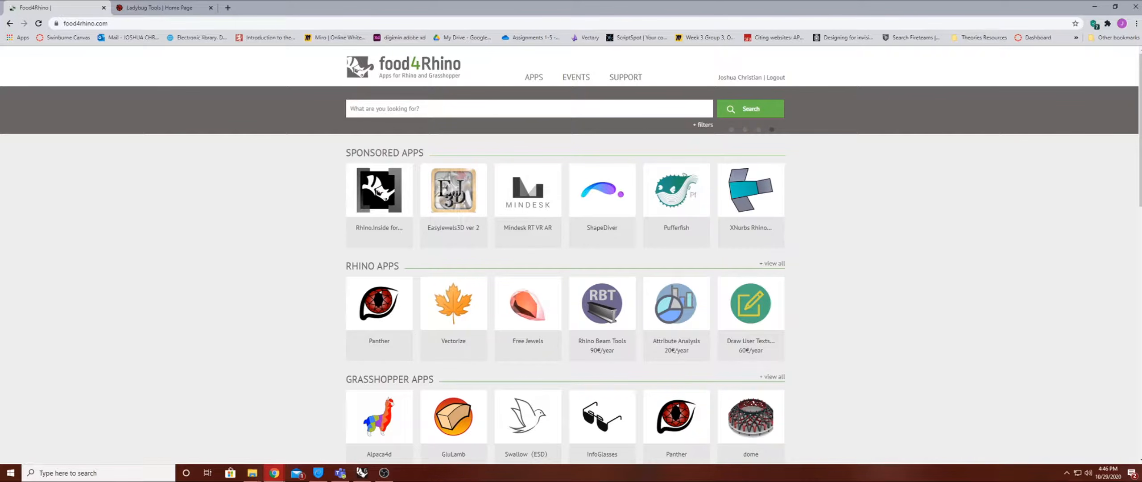
# Search food4Rhino for "ladybug", open the Ladybug Tools app page and review its description and available downloads.
pyautogui.click(385, 109)
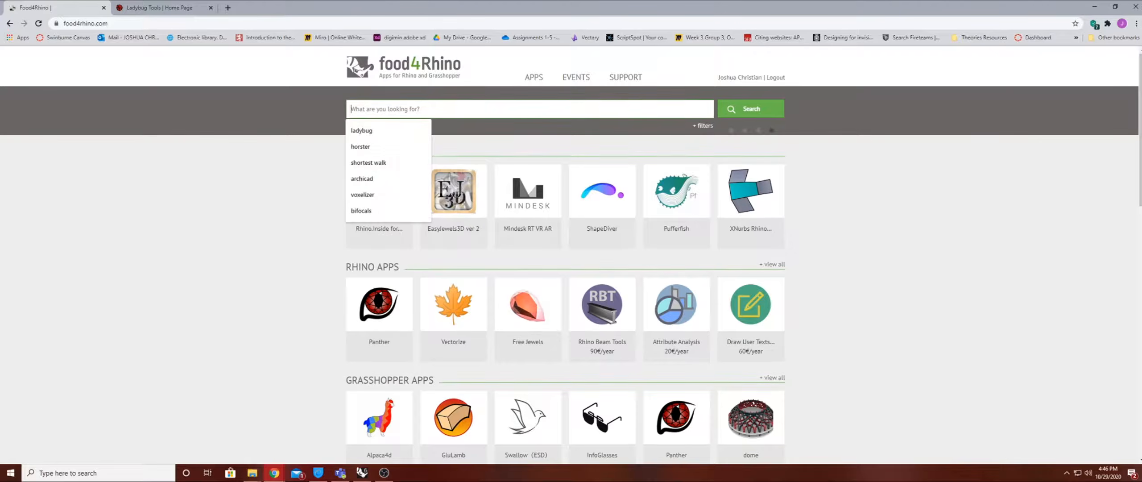
pyautogui.write('ladybug')
pyautogui.press('Return')
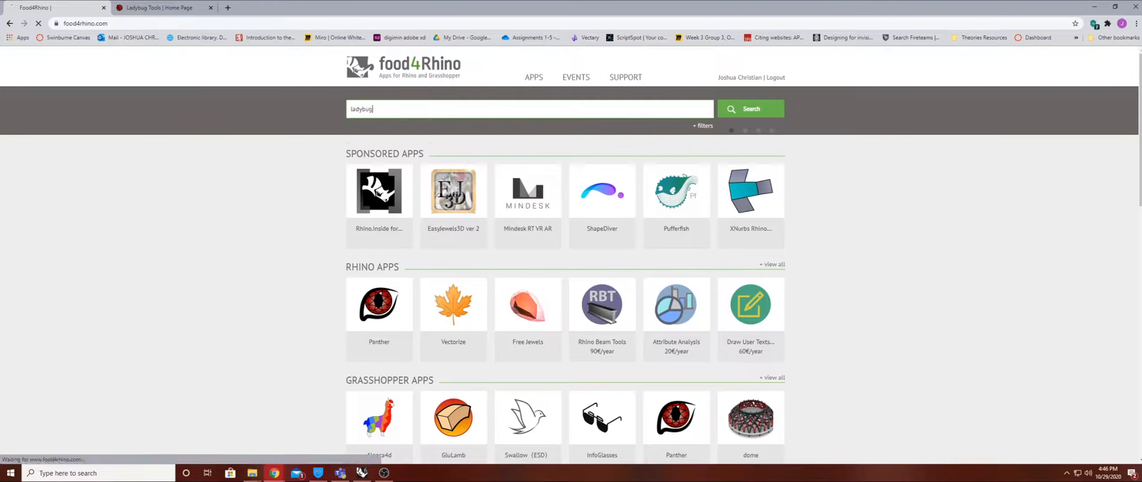
pyautogui.click(538, 128)
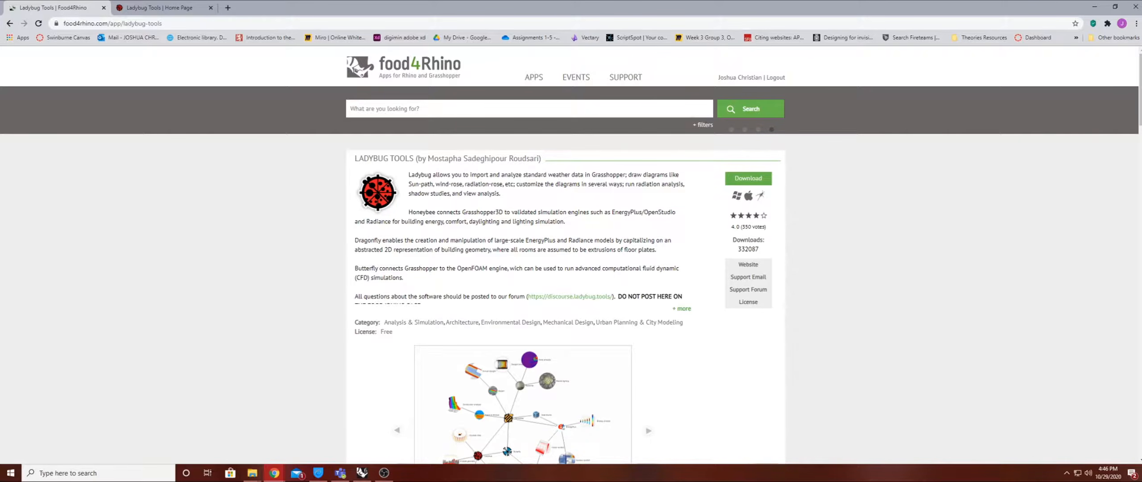
pyautogui.scroll(-1, 571, 254)
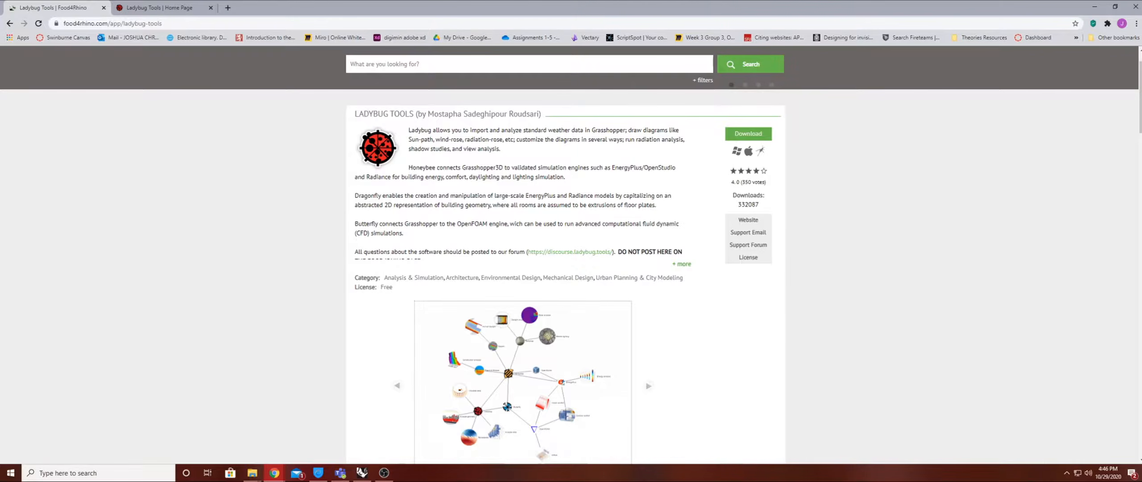
pyautogui.scroll(-5, 571, 254)
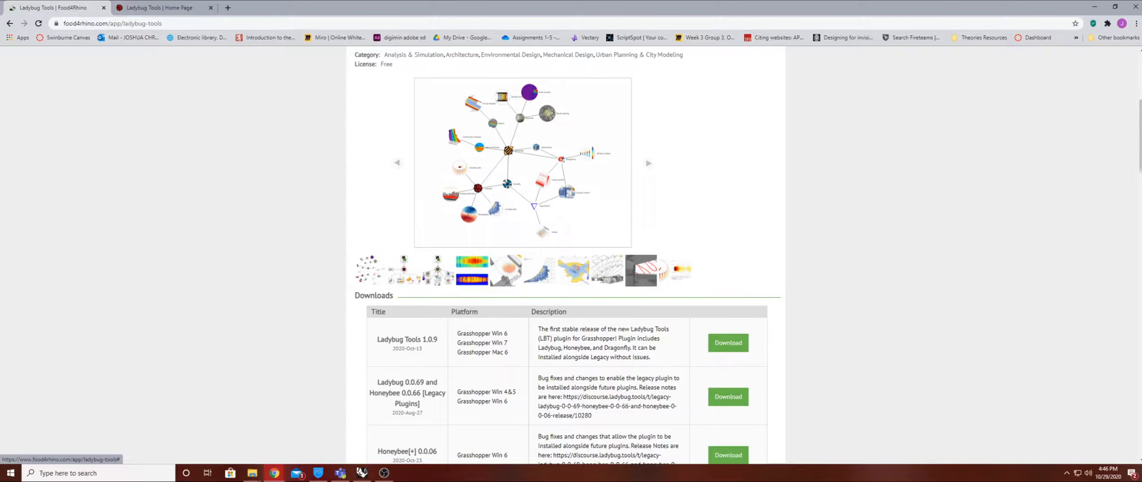
pyautogui.scroll(6, 572, 250)
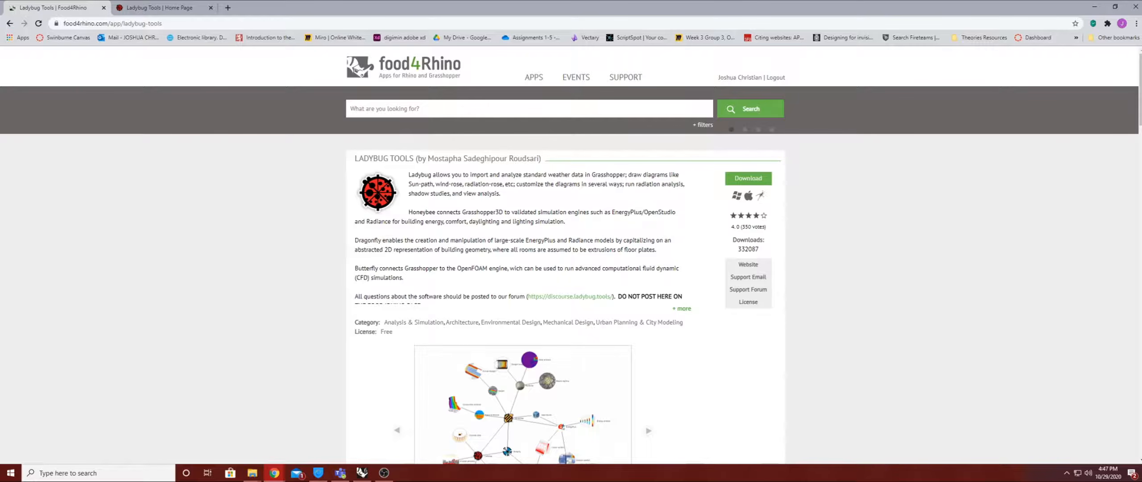
# Examine the tools and the web of interoperability between their features on the Ladybug Tools website's home page.
pyautogui.click(160, 7)
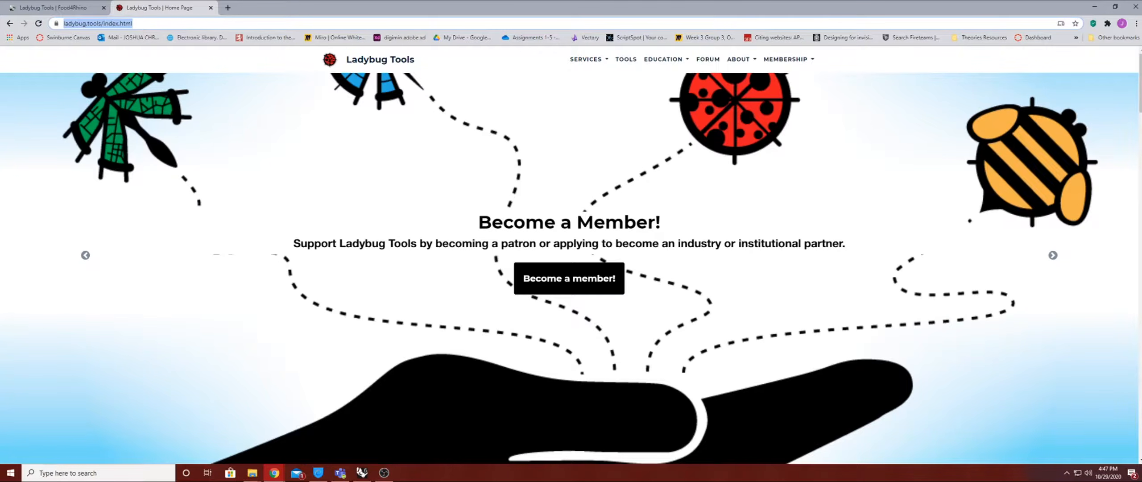
pyautogui.click(506, 264)
pyautogui.scroll(-10, 505, 263)
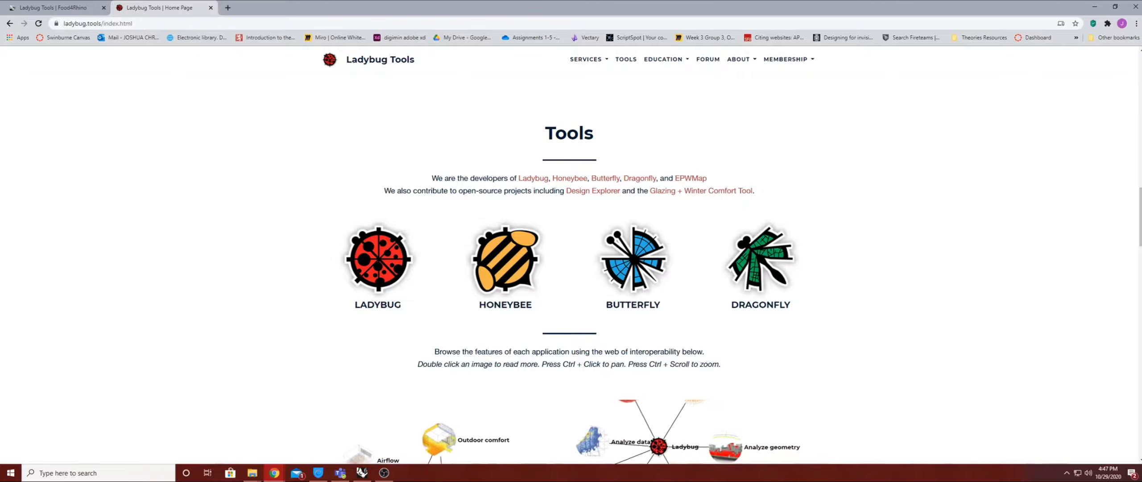
pyautogui.scroll(-3, 634, 259)
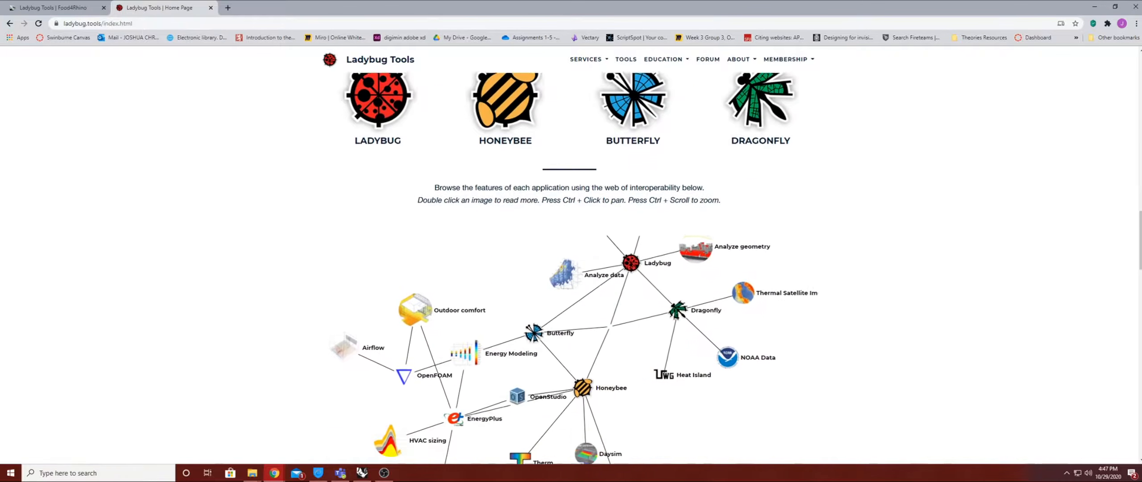
pyautogui.scroll(-2, 572, 268)
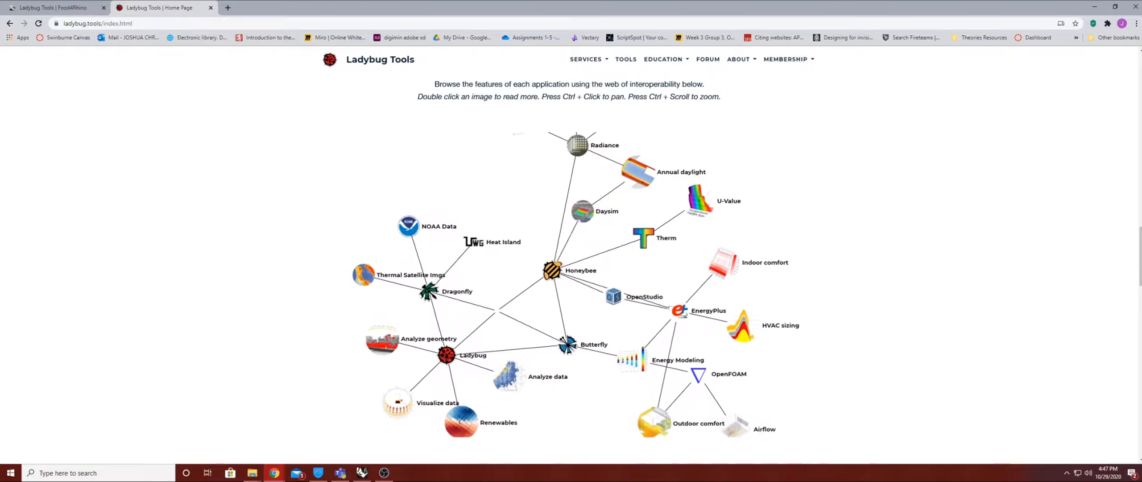
pyautogui.scroll(-3, 571, 267)
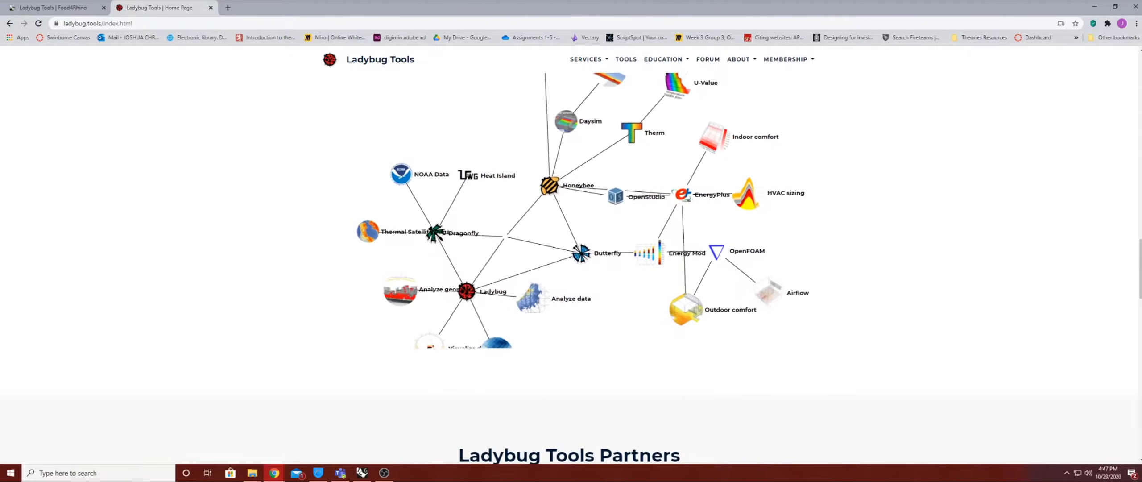
pyautogui.scroll(3, 571, 268)
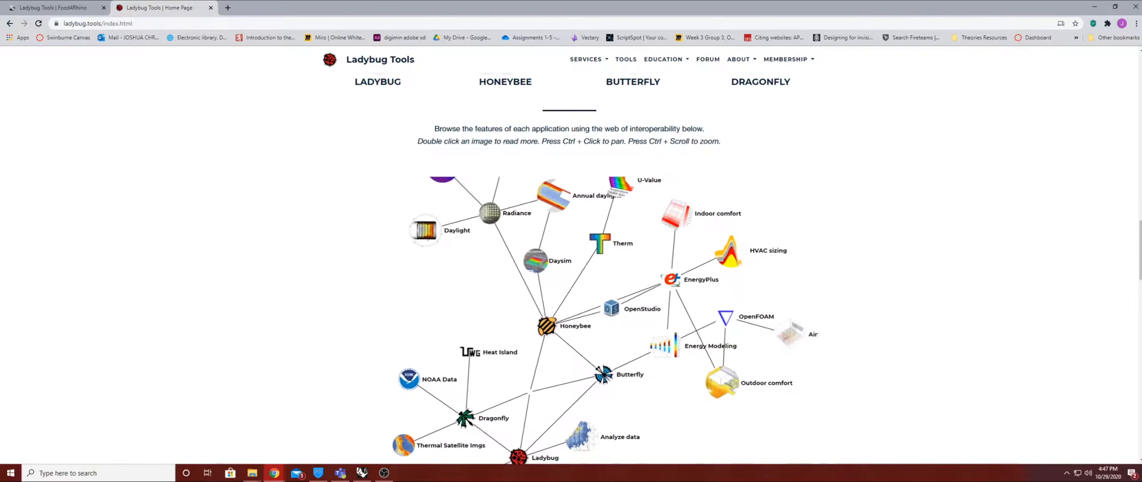
pyautogui.scroll(-1, 571, 267)
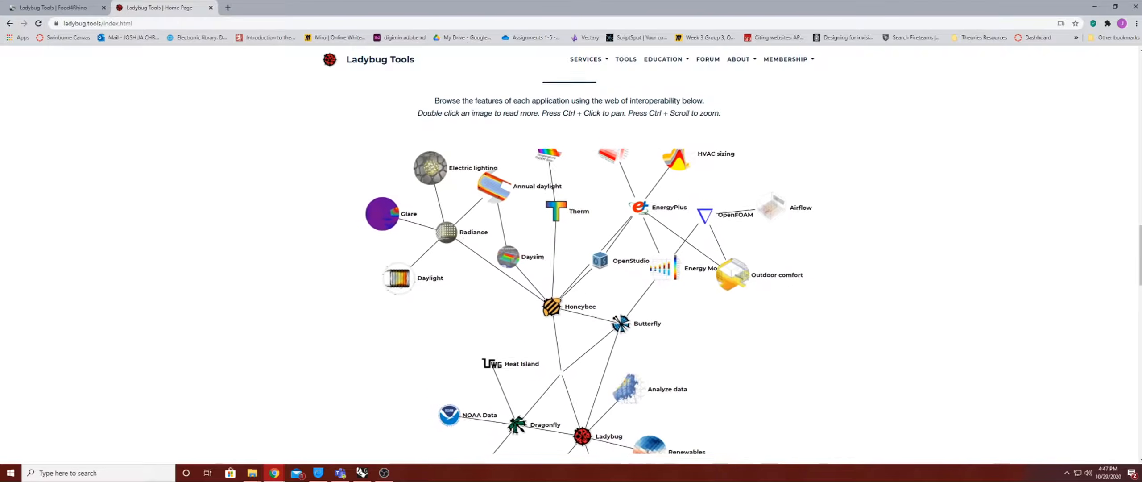
pyautogui.scroll(1, 571, 268)
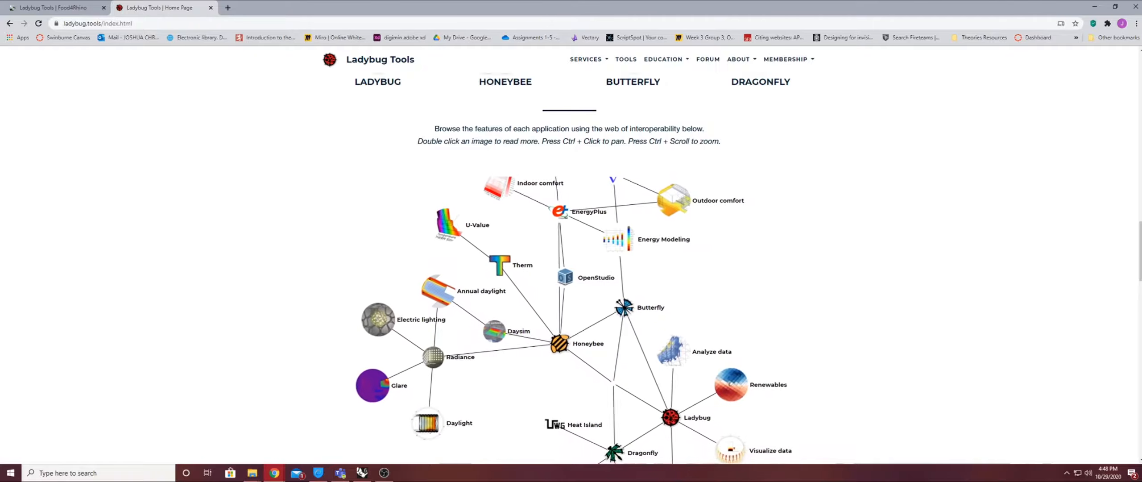
# Open the Ladybug tool page and go to its Shadow Studies section.
pyautogui.scroll(5, 378, 259)
pyautogui.click(378, 259)
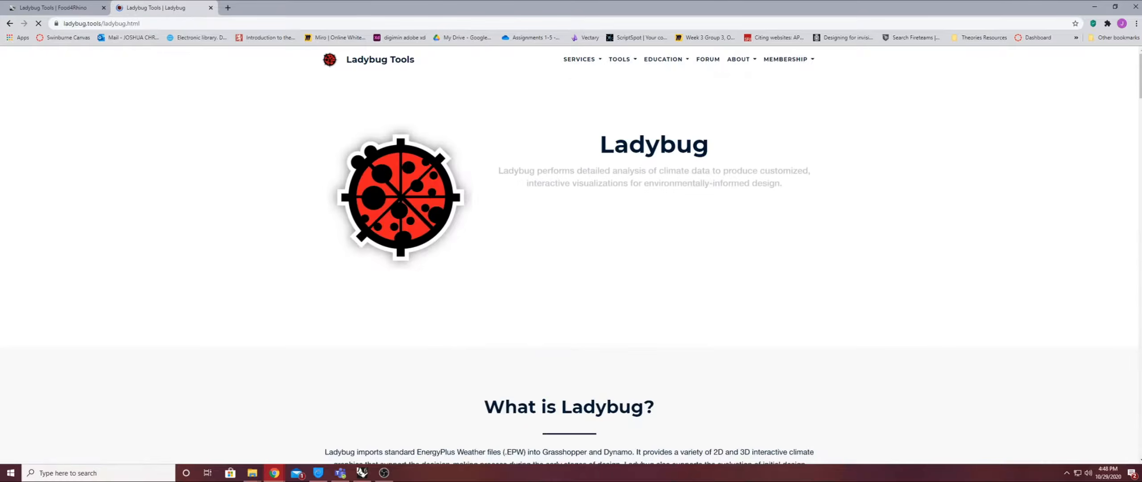
pyautogui.scroll(-5, 378, 259)
pyautogui.scroll(-4, 569, 266)
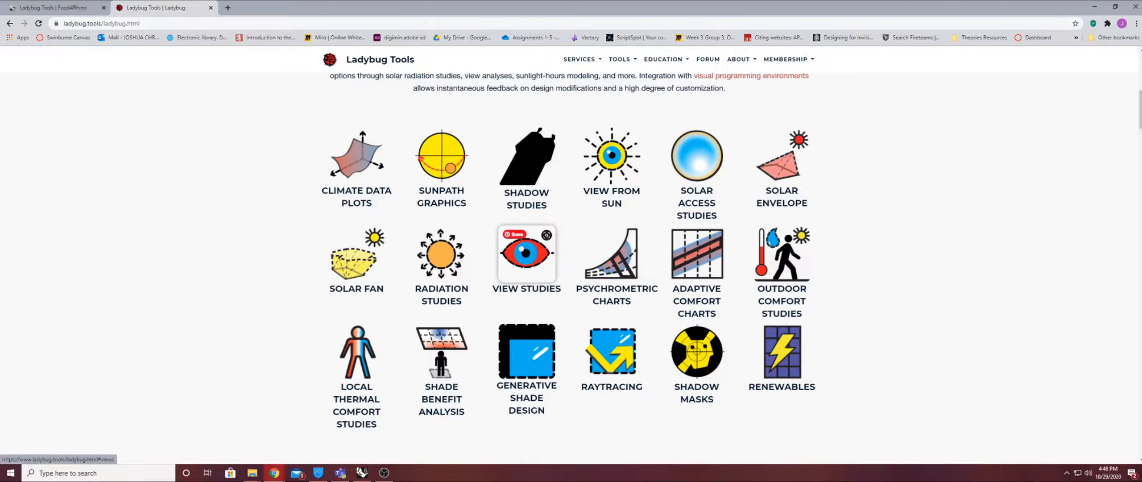
pyautogui.scroll(-1, 526, 143)
pyautogui.click(526, 140)
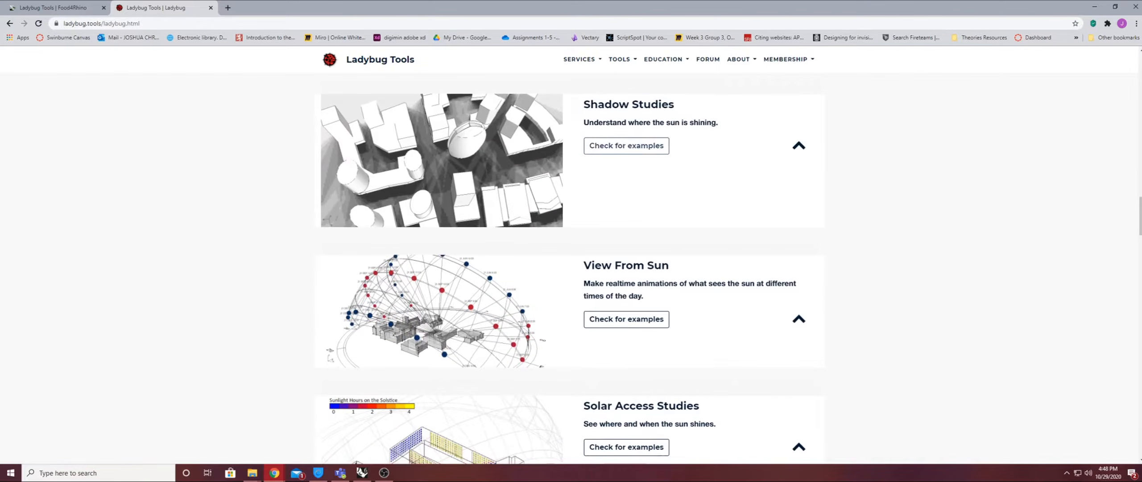
# Look up the Shadow Studies examples on Hydra and open the "Shadow Range analysis" example.
pyautogui.click(627, 146)
pyautogui.click(626, 146)
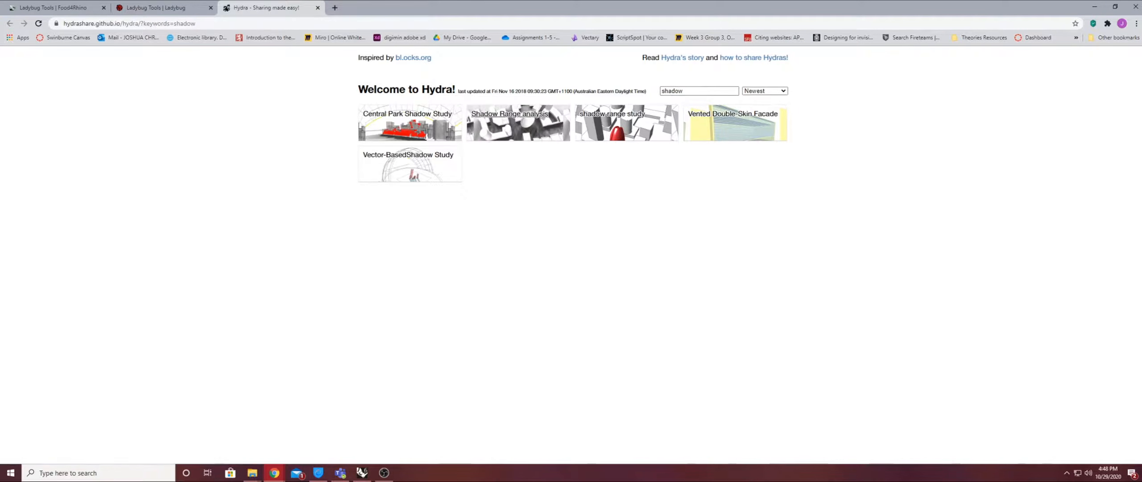
pyautogui.click(517, 123)
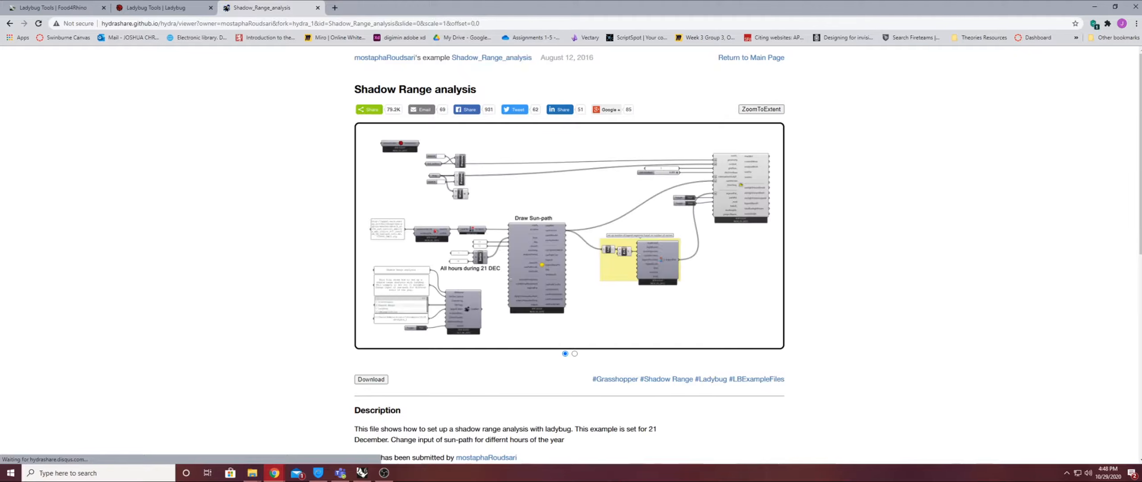
# Download the Shadow Range analysis example, open the zip archive in WinRAR and dismiss the pop-up window.
pyautogui.click(371, 380)
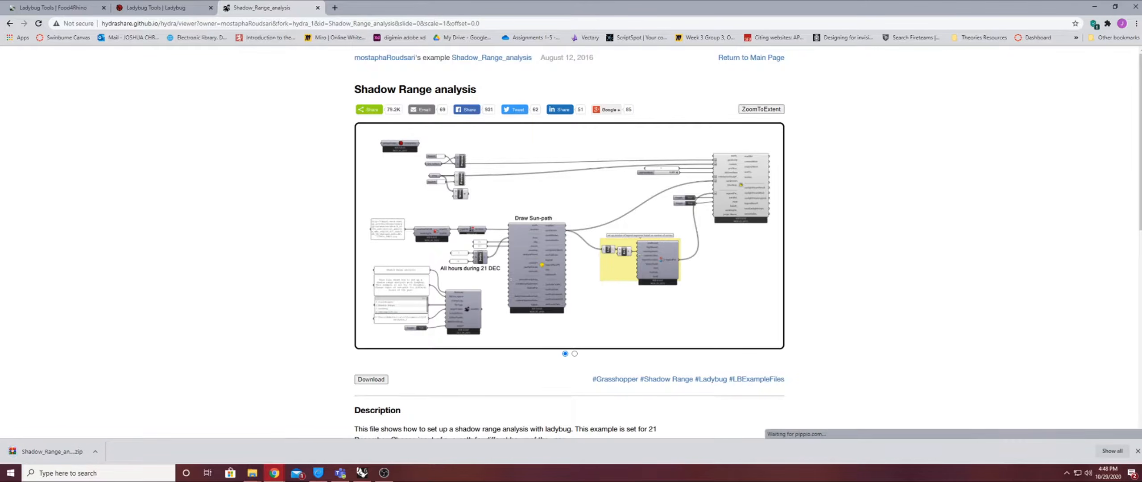
pyautogui.click(95, 451)
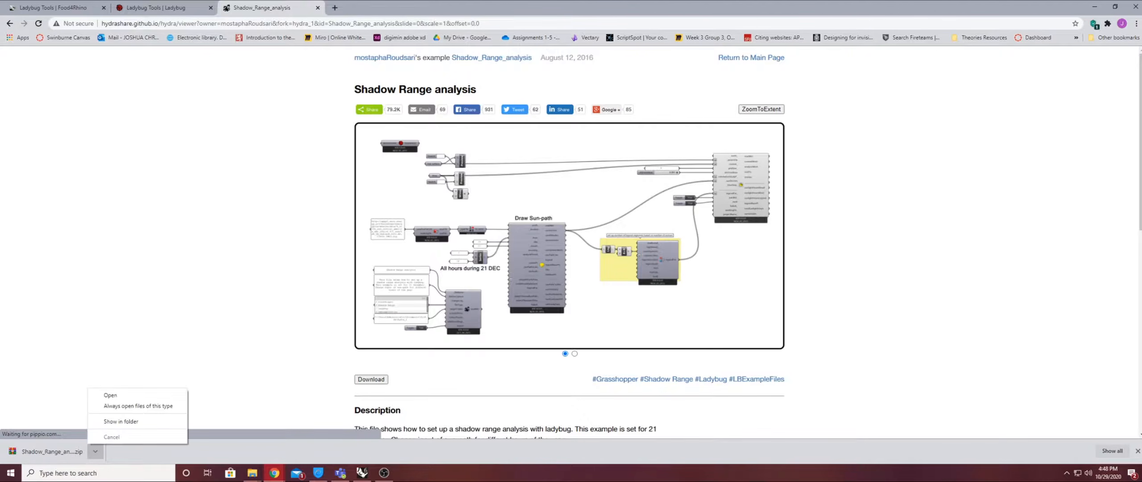
pyautogui.click(110, 395)
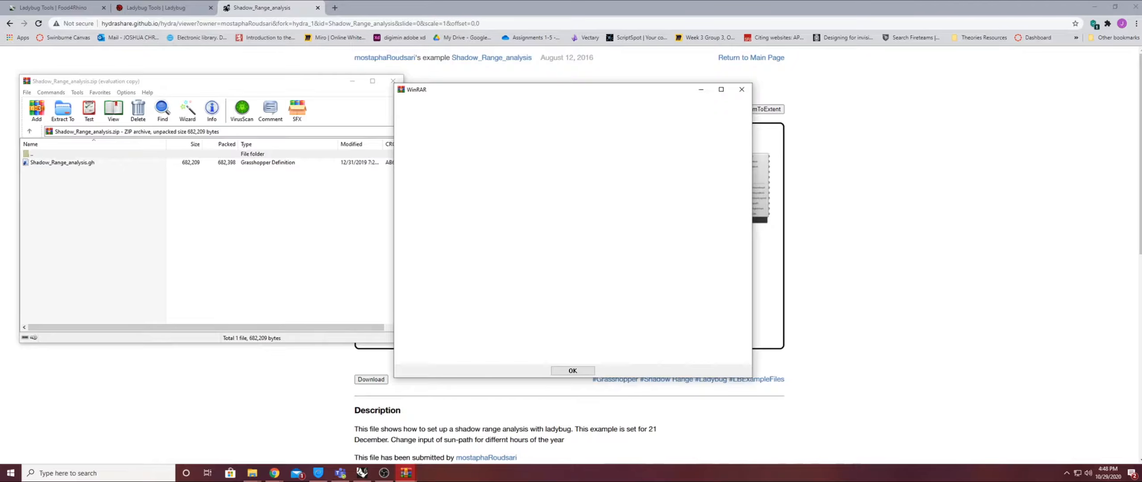
pyautogui.click(742, 90)
pyautogui.click(179, 214)
# Extract Shadow_Range_analysis.gh to the Documents folder and close the archive.
pyautogui.click(62, 163)
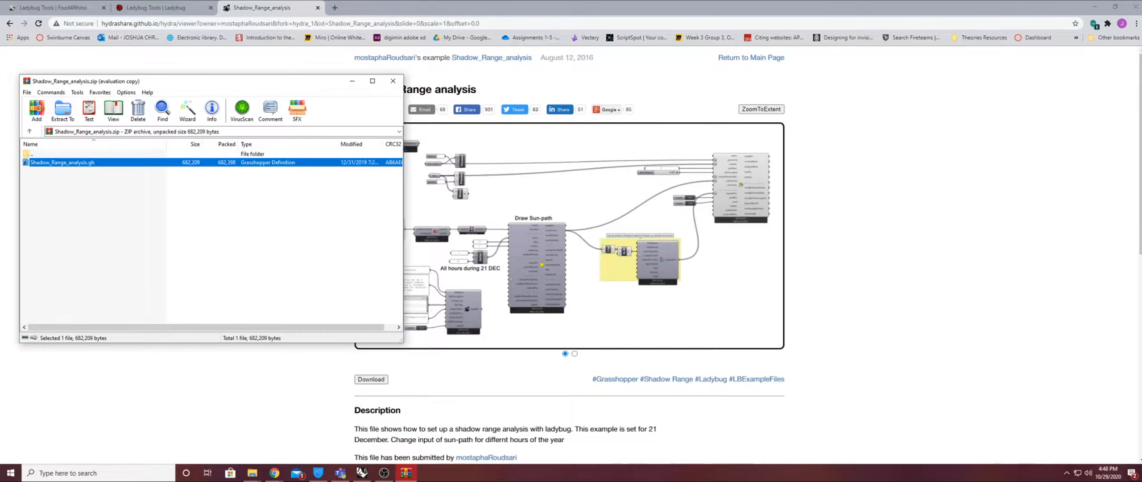
pyautogui.rightClick(119, 163)
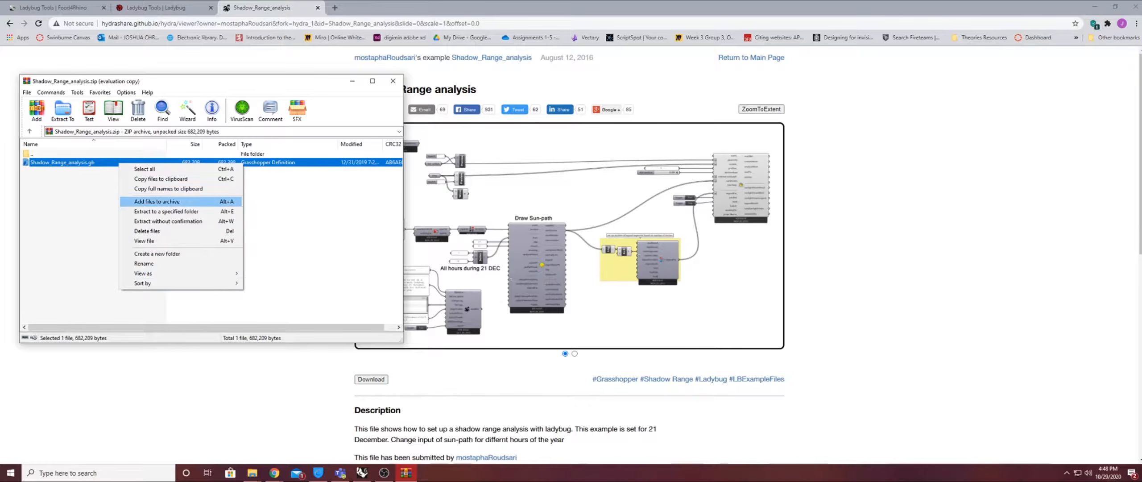
pyautogui.click(166, 211)
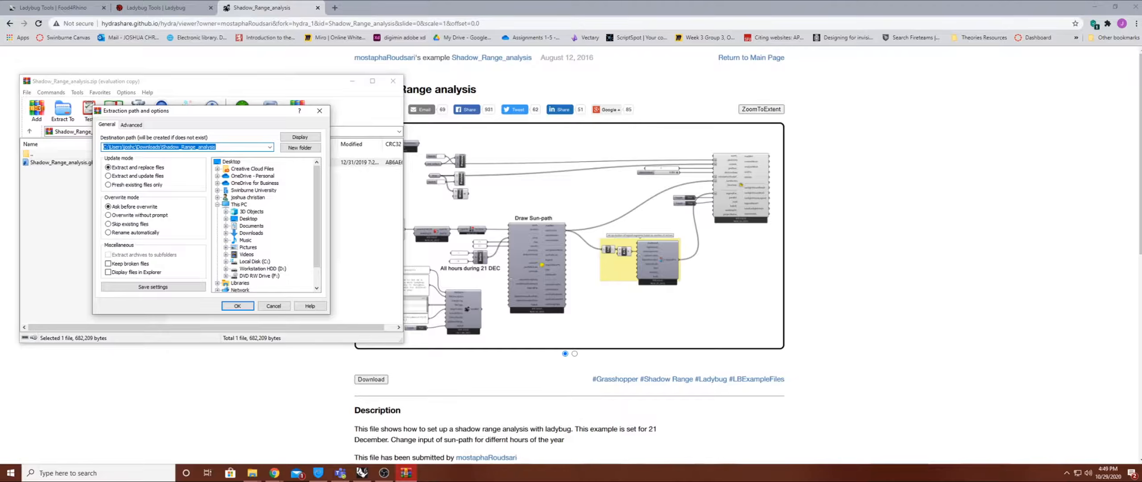
pyautogui.click(252, 225)
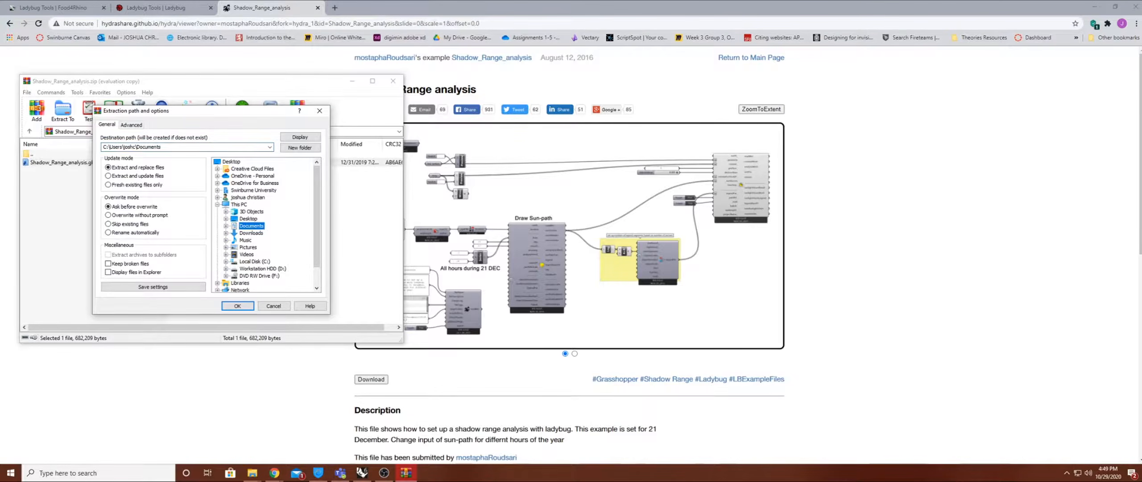
pyautogui.click(238, 306)
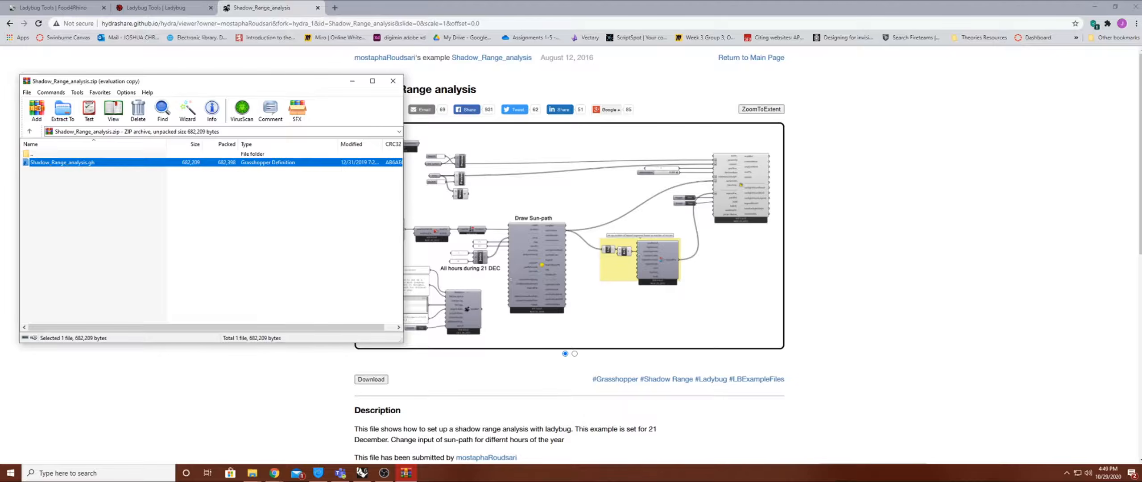
pyautogui.click(392, 81)
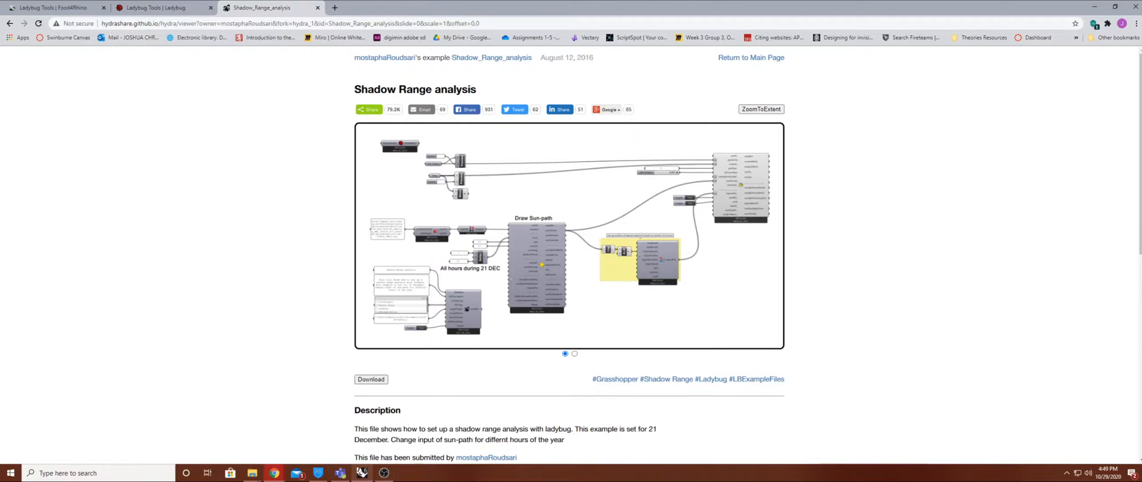
# Switch to Rhino and File Explorer, and load Shadow_Range_analysis from the Documents folder into the Grasshopper canvas.
pyautogui.click(361, 473)
pyautogui.click(252, 472)
pyautogui.click(221, 439)
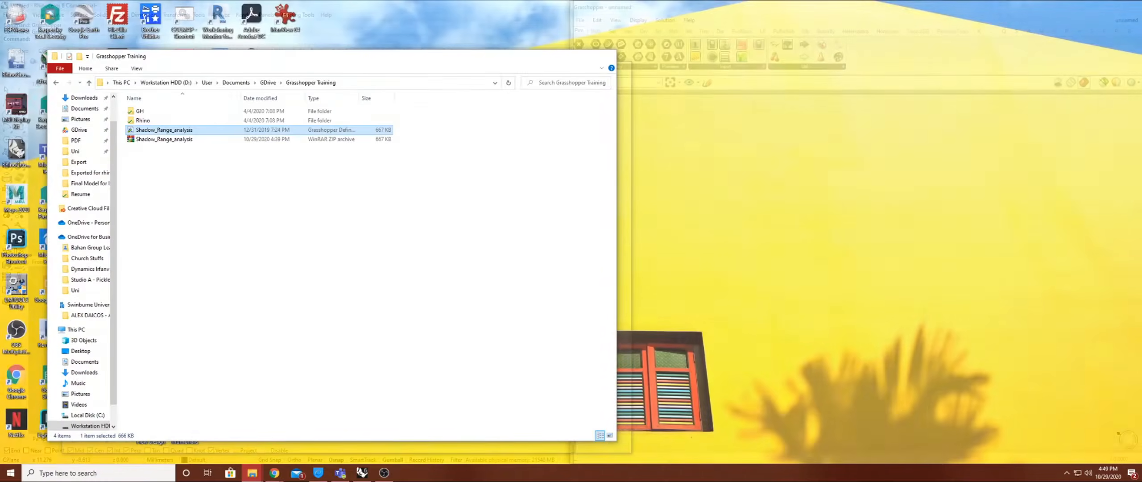
pyautogui.scroll(1, 85, 184)
pyautogui.click(85, 137)
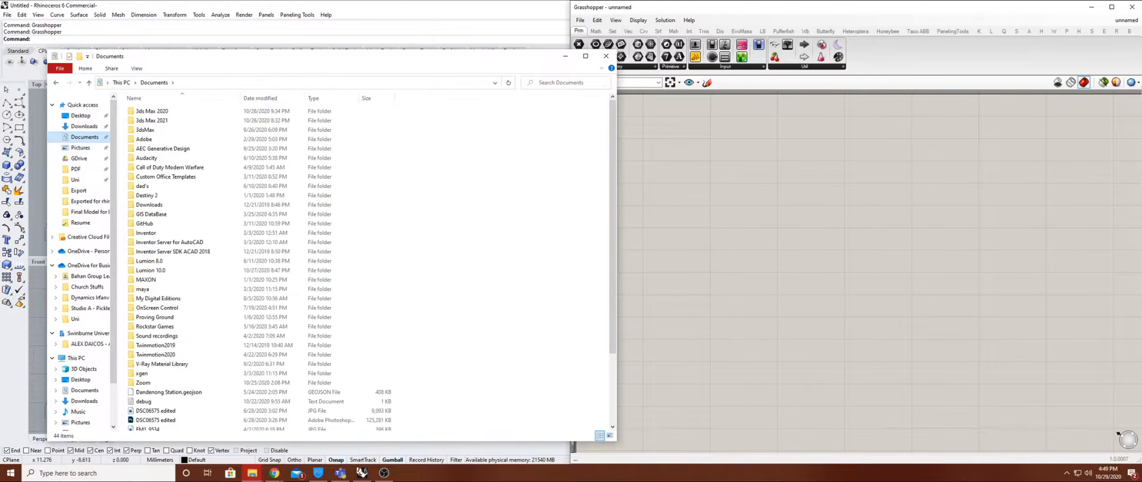
pyautogui.scroll(-4, 212, 346)
pyautogui.click(190, 425)
pyautogui.moveTo(190, 426); pyautogui.dragTo(720, 259)
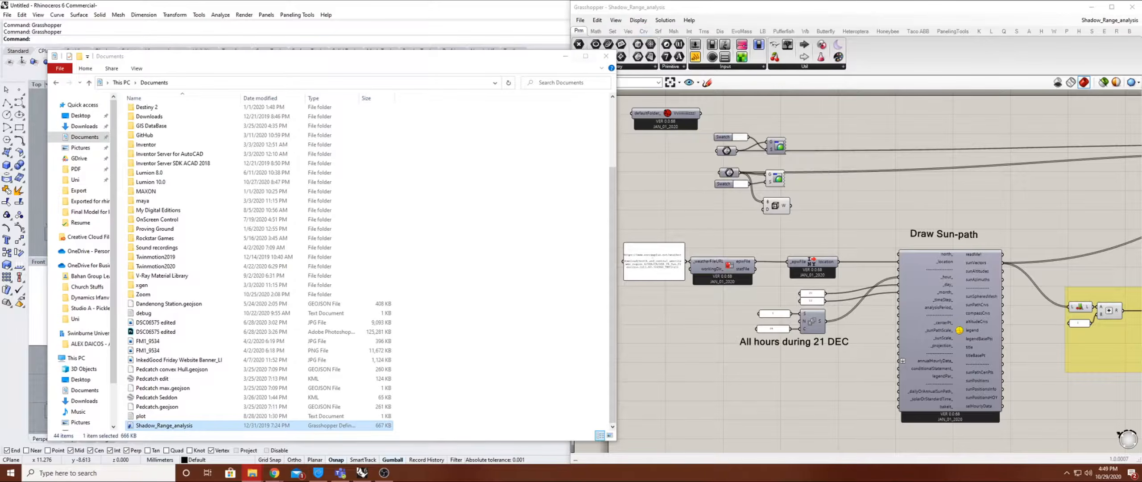
# Minimize File Explorer and examine the definition, highlighting its components and geometry and inspecting the run toggle and legend parameters.
pyautogui.click(565, 56)
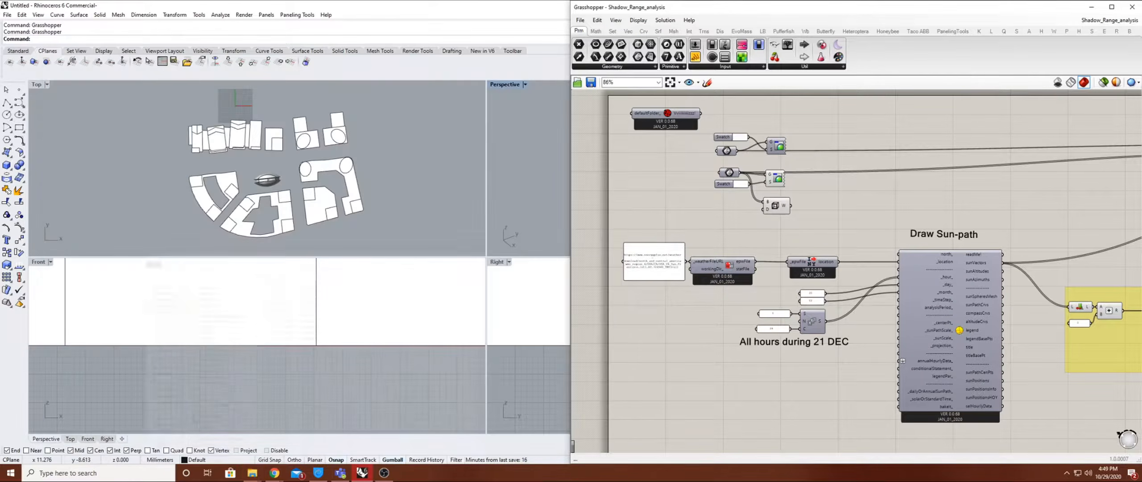
pyautogui.scroll(-2, 694, 129)
pyautogui.scroll(3, 836, 169)
pyautogui.moveTo(309, 208)
pyautogui.mouseDown(button='right')
pyautogui.moveTo(300, 188)
pyautogui.moveTo(310, 224)
pyautogui.mouseUp(button='right')
pyautogui.scroll(-3, 786, 206)
pyautogui.scroll(1, 785, 206)
pyautogui.scroll(-4, 786, 206)
pyautogui.moveTo(786, 207); pyautogui.dragTo(747, 241, button='right')
pyautogui.moveTo(624, 212); pyautogui.dragTo(1031, 339)
pyautogui.scroll(6, 830, 261)
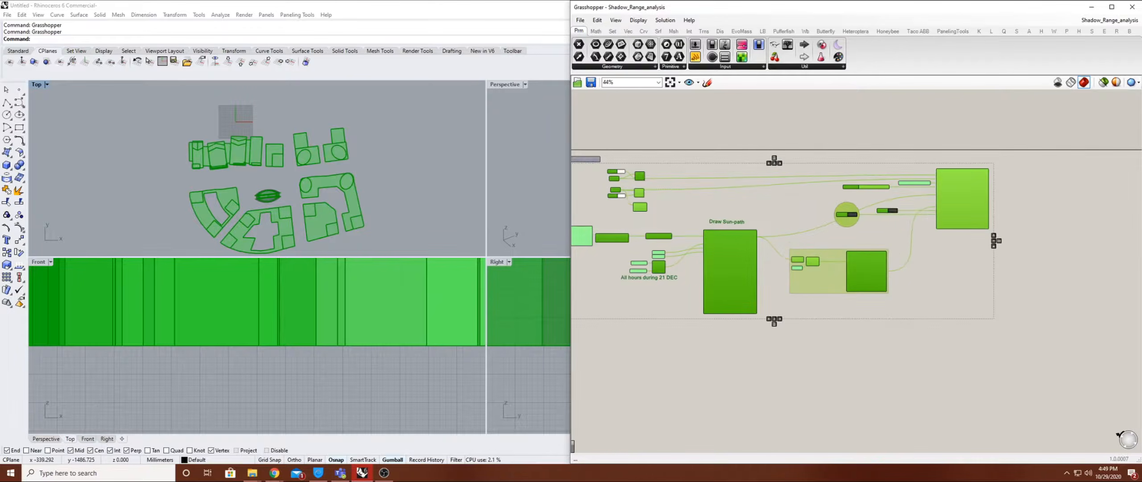
pyautogui.scroll(2, 946, 258)
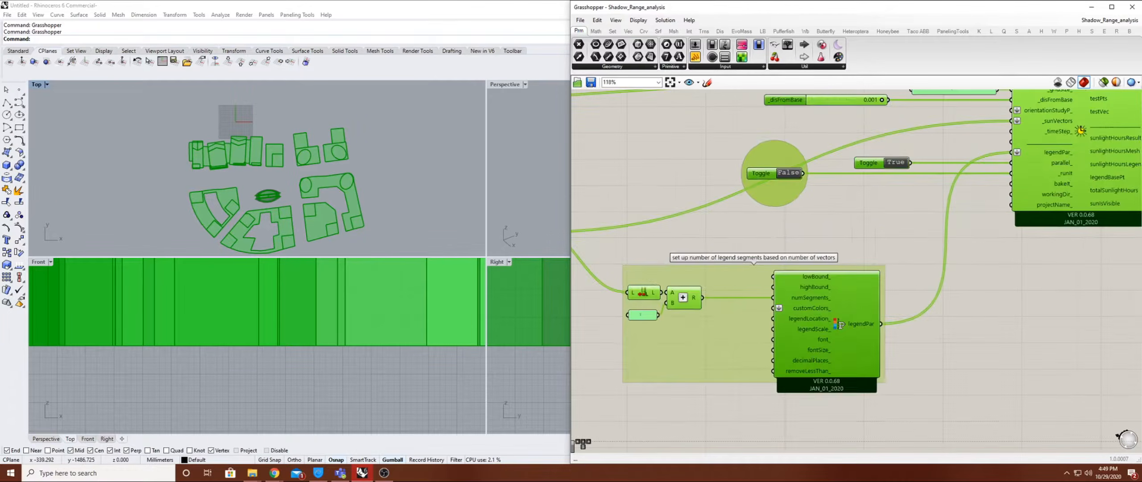
pyautogui.click(946, 258)
pyautogui.moveTo(946, 258); pyautogui.dragTo(929, 287, button='right')
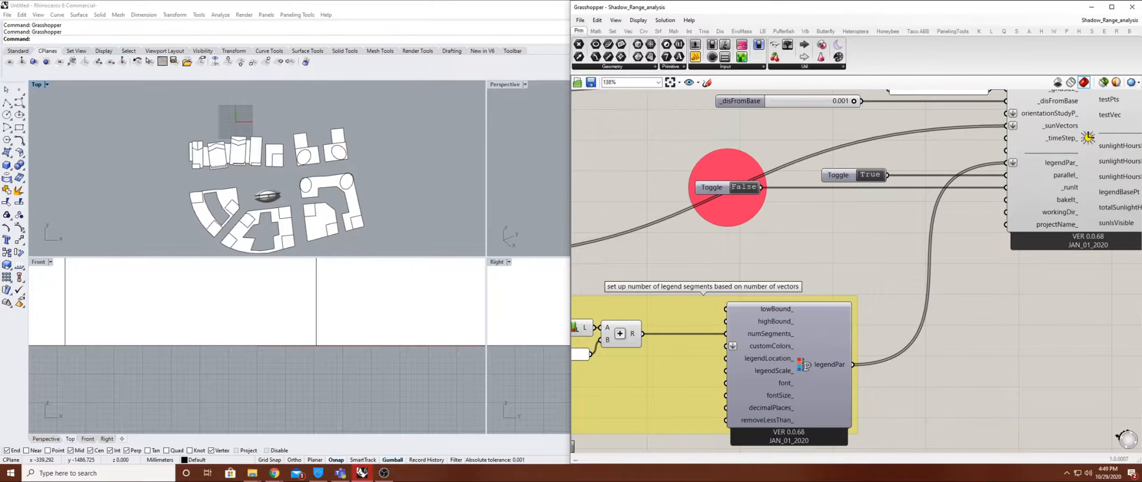
# Move the run toggle beneath the parallel toggle, and maximize the Perspective viewport to show the city buildings.
pyautogui.moveTo(727, 187); pyautogui.dragTo(856, 216)
pyautogui.moveTo(201, 151)
pyautogui.mouseDown(button='right')
pyautogui.moveTo(208, 127)
pyautogui.moveTo(211, 152)
pyautogui.mouseUp(button='right')
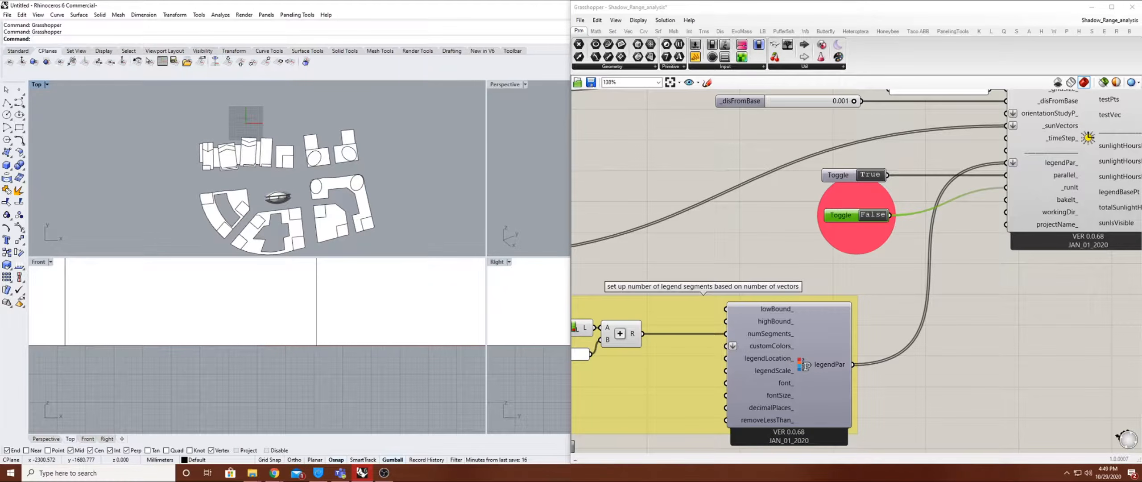
pyautogui.doubleClick(505, 84)
pyautogui.scroll(-7, 435, 238)
pyautogui.keyDown('shift'); pyautogui.moveTo(435, 239); pyautogui.dragTo(333, 268, button='right'); pyautogui.keyUp('shift')
pyautogui.scroll(10, 382, 253)
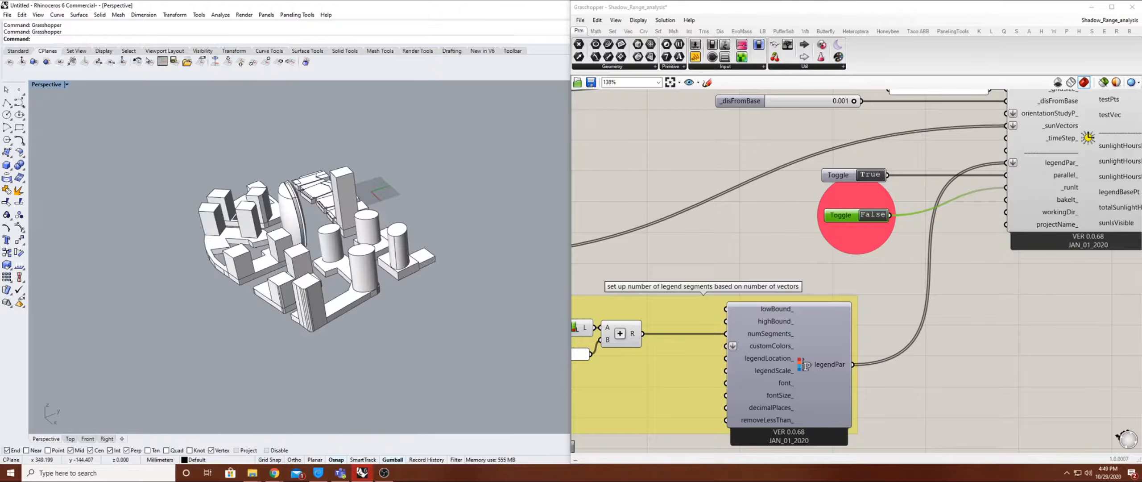
pyautogui.scroll(8, 382, 252)
pyautogui.scroll(-5, 1027, 290)
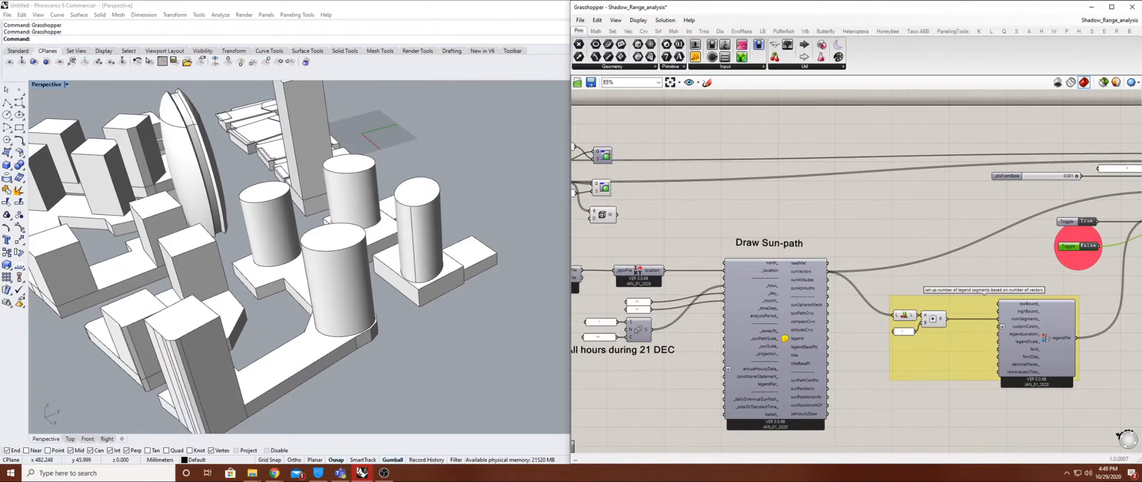
# Examine the geometry parameters and preview components at the start of the definition, comparing them with the building model in Perspective.
pyautogui.moveTo(848, 312); pyautogui.dragTo(915, 317, button='right')
pyautogui.scroll(2, 893, 312)
pyautogui.scroll(4, 709, 221)
pyautogui.moveTo(402, 250); pyautogui.dragTo(473, 276, button='right')
pyautogui.scroll(-3, 765, 257)
pyautogui.moveTo(661, 125); pyautogui.dragTo(785, 180)
pyautogui.scroll(-1, 758, 163)
pyautogui.click(736, 141)
pyautogui.click(333, 285)
pyautogui.moveTo(333, 287); pyautogui.dragTo(379, 250, button='right')
pyautogui.scroll(-3, 357, 254)
pyautogui.scroll(-3, 357, 254)
# Turn on the preview of the upper Custom Preview component, which displays the ground surface.
pyautogui.rightClick(708, 193)
pyautogui.press('Escape')
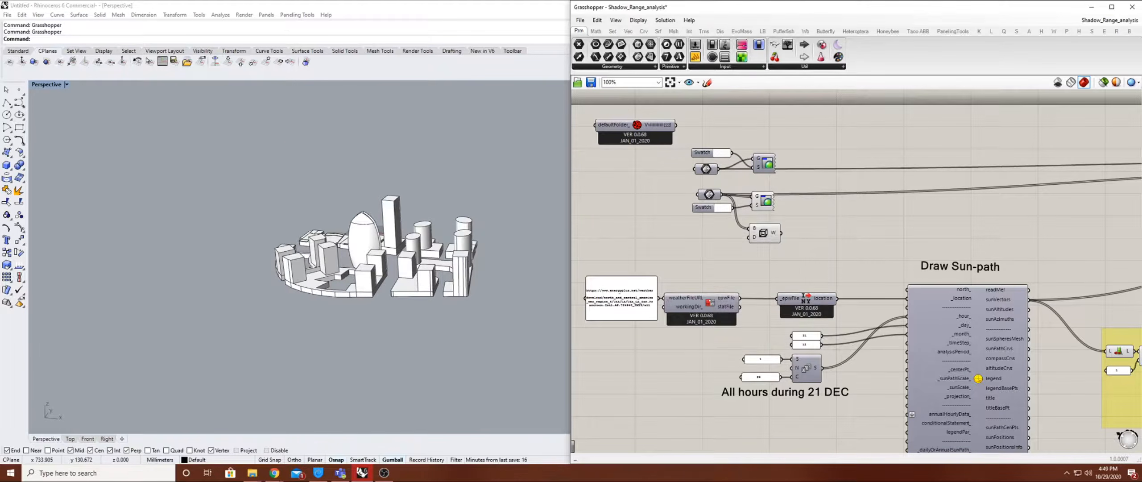
pyautogui.rightClick(702, 172)
pyautogui.click(764, 163)
pyautogui.rightClick(764, 163)
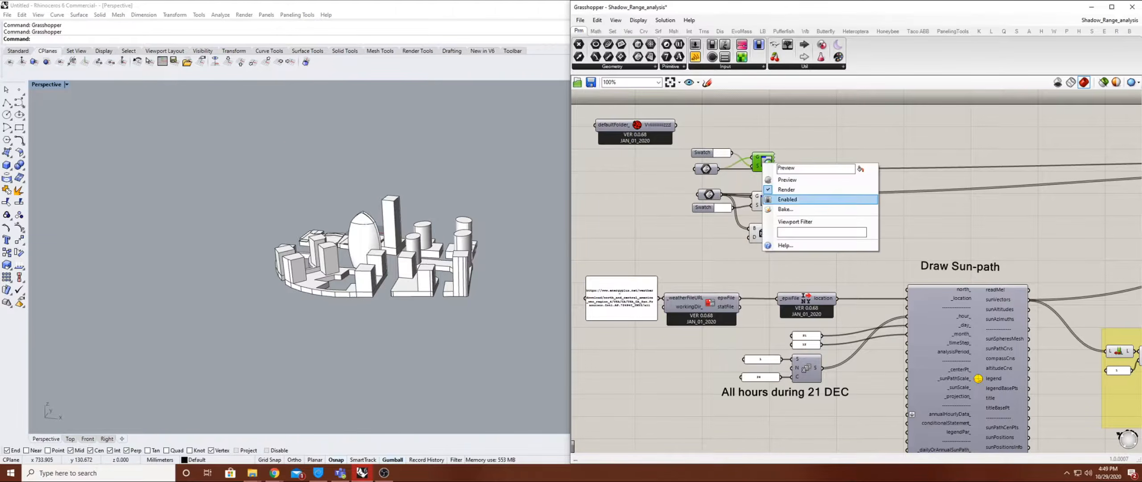
pyautogui.click(785, 180)
pyautogui.moveTo(357, 267); pyautogui.dragTo(352, 294, button='right')
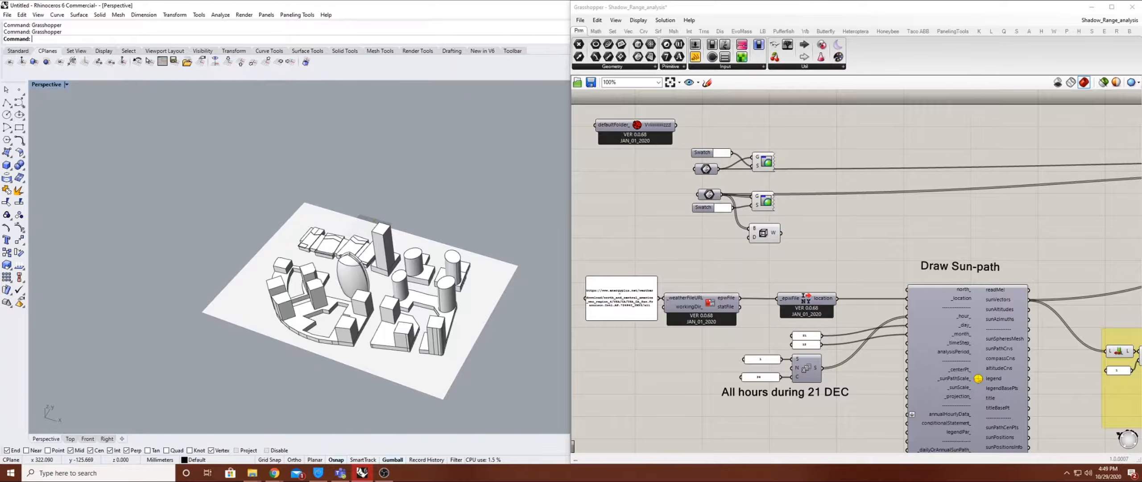
# Examine the ground and building geometry components and the sunlight hours component's geometry, context, grid size and toggle inputs.
pyautogui.moveTo(833, 177); pyautogui.dragTo(673, 261)
pyautogui.moveTo(764, 201); pyautogui.dragTo(764, 211)
pyautogui.click(826, 232)
pyautogui.scroll(2, 740, 214)
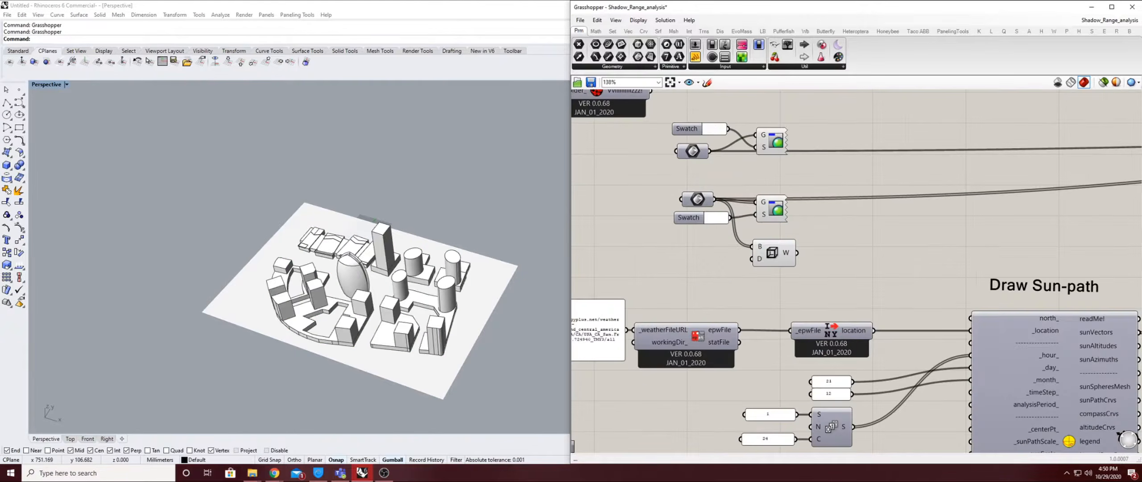
pyautogui.scroll(-5, 860, 231)
pyautogui.moveTo(1107, 218); pyautogui.dragTo(809, 226, button='right')
pyautogui.scroll(4, 926, 216)
pyautogui.scroll(3, 963, 197)
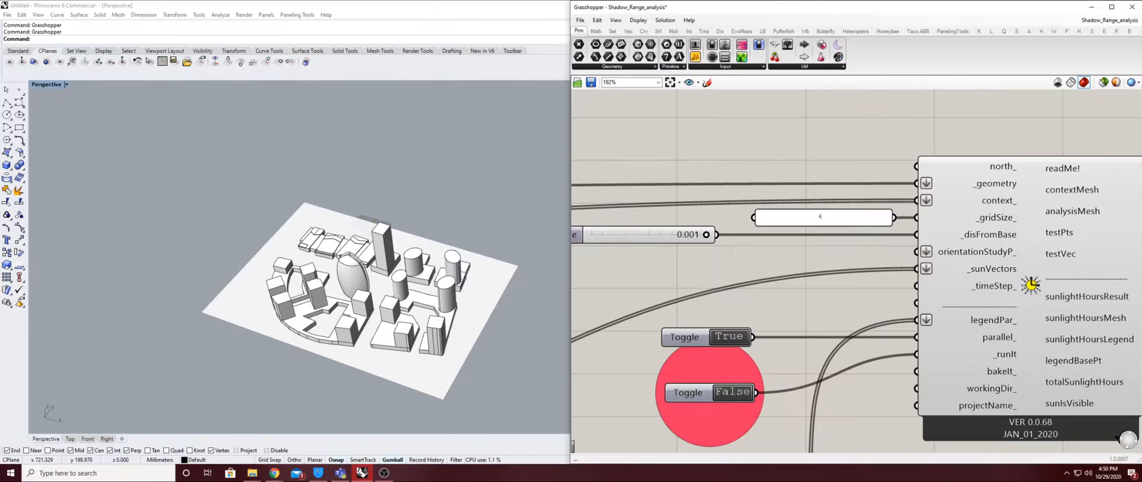
# Examine the hour, day and month inputs of the Sun-path component that define all hours of 21 December.
pyautogui.scroll(-6, 660, 214)
pyautogui.moveTo(660, 214); pyautogui.dragTo(993, 203, button='right')
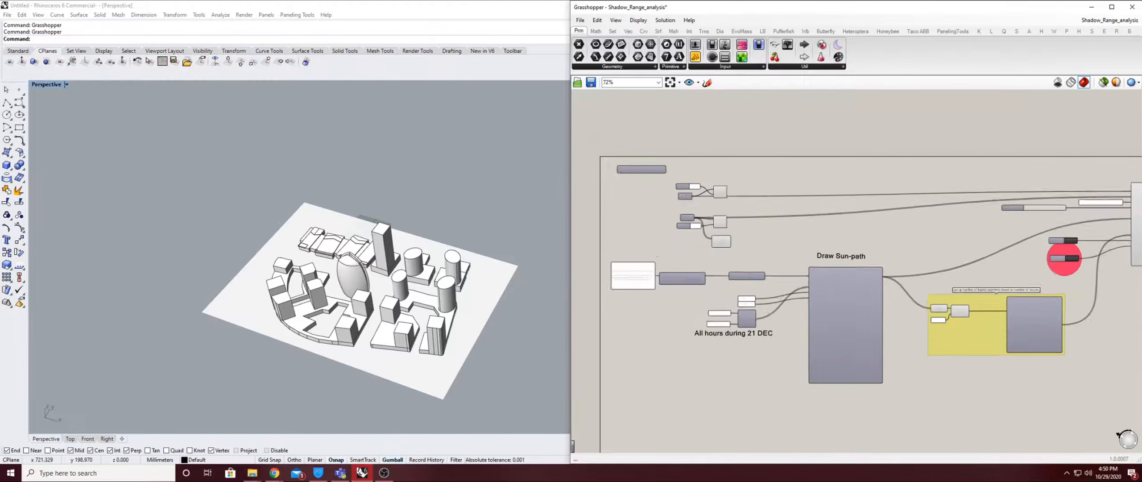
pyautogui.scroll(4, 668, 227)
pyautogui.scroll(4, 392, 311)
pyautogui.moveTo(392, 311); pyautogui.dragTo(250, 285, button='right')
pyautogui.scroll(-2, 279, 224)
pyautogui.scroll(4, 921, 446)
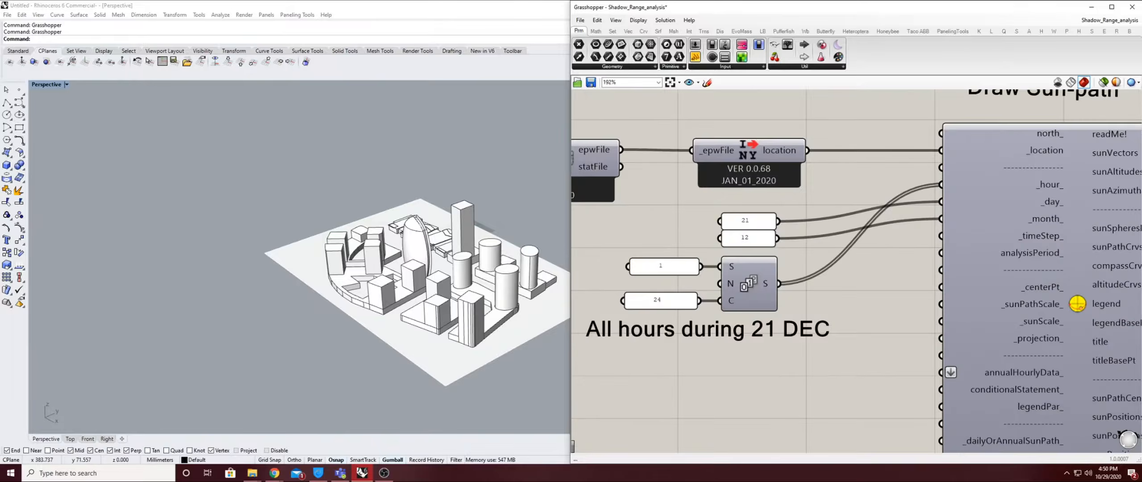
pyautogui.scroll(2, 659, 267)
pyautogui.moveTo(801, 196); pyautogui.dragTo(615, 319)
pyautogui.moveTo(861, 277); pyautogui.dragTo(830, 275, button='right')
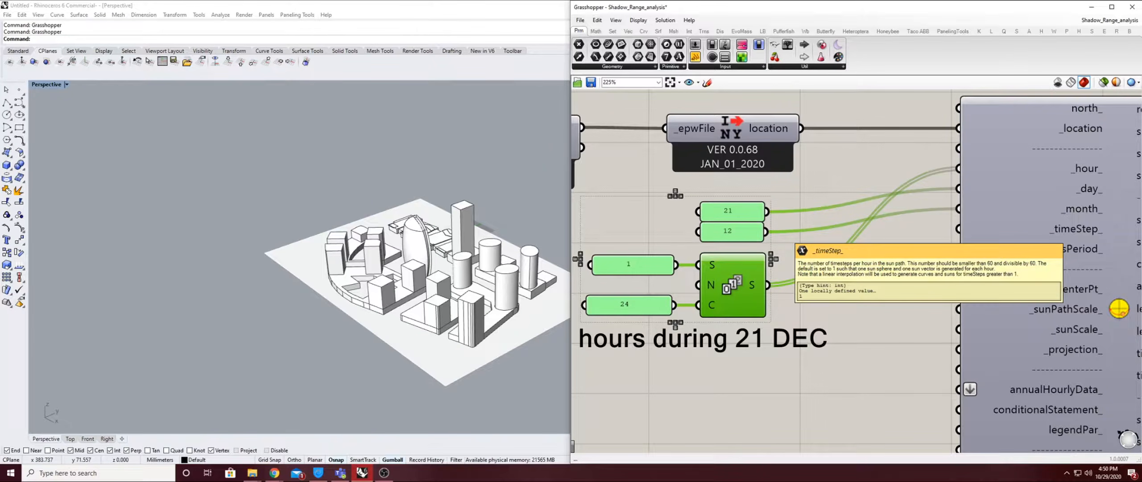
pyautogui.scroll(-4, 705, 106)
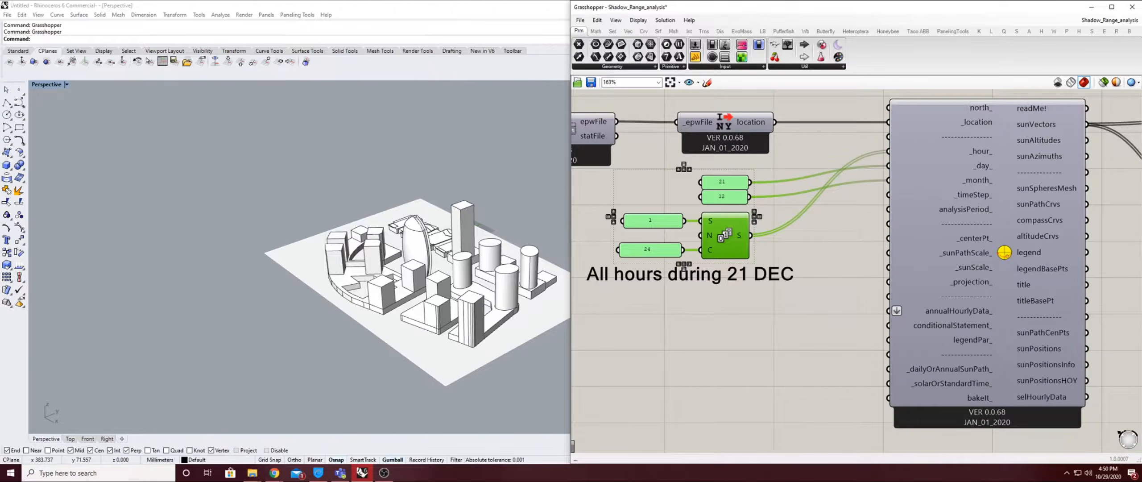
# Shift the Sun-path component slightly away from its date inputs and clear the selection.
pyautogui.moveTo(924, 276); pyautogui.dragTo(948, 290)
pyautogui.moveTo(839, 346); pyautogui.dragTo(807, 333, button='right')
pyautogui.click(799, 319)
# Add an Area component below the building geometry and connect the ground geometry parameter to its G input.
pyautogui.scroll(-4, 808, 333)
pyautogui.scroll(-3, 769, 264)
pyautogui.scroll(4, 769, 264)
pyautogui.doubleClick(769, 263)
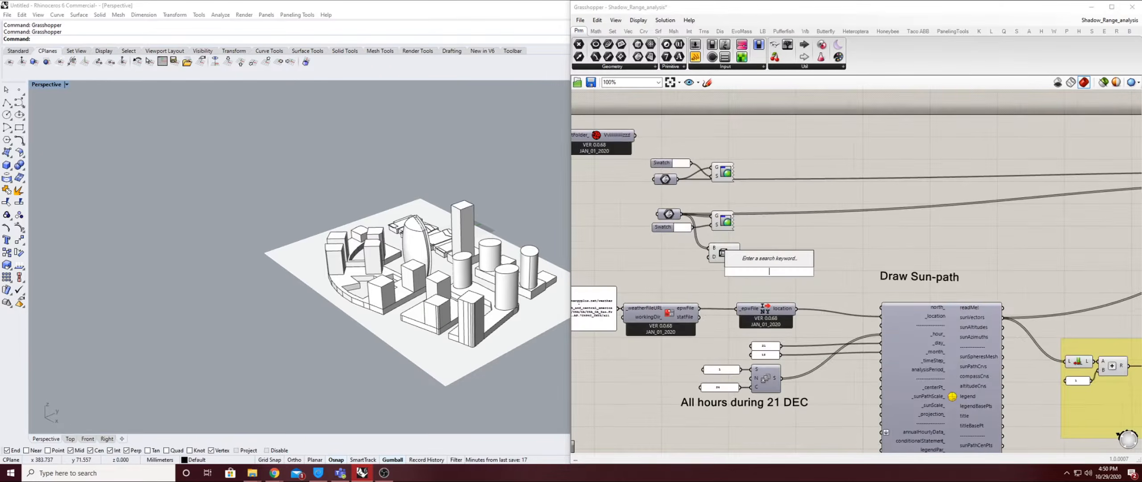
pyautogui.write('area')
pyautogui.press('Return')
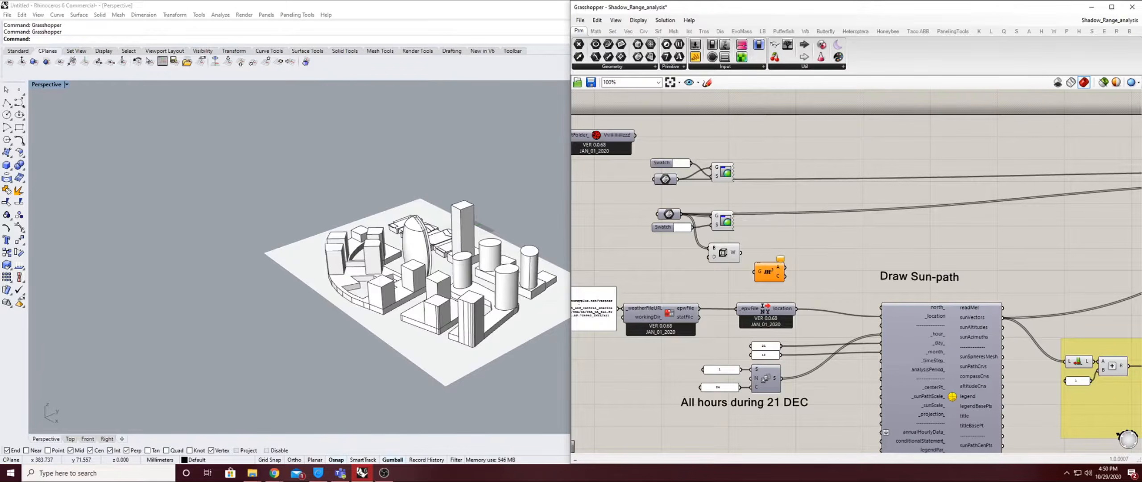
pyautogui.scroll(2, 681, 189)
pyautogui.click(665, 179)
pyautogui.moveTo(679, 176); pyautogui.dragTo(768, 286)
pyautogui.click(784, 286)
pyautogui.scroll(-3, 802, 132)
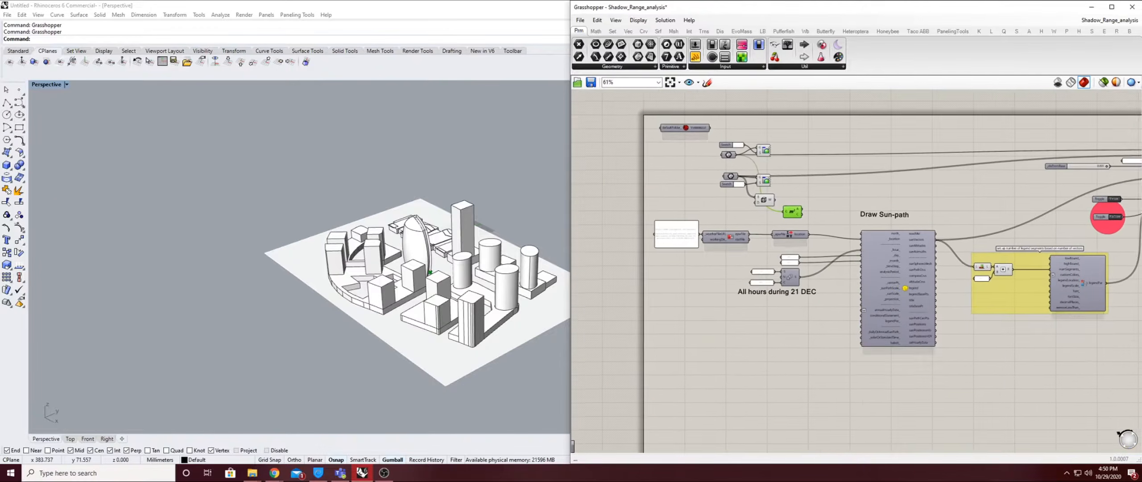
# Move the Area component beside the Sun-path component and connect its centroid output to the _centerPt_ input.
pyautogui.scroll(3, 786, 205)
pyautogui.moveTo(765, 191); pyautogui.dragTo(842, 339)
pyautogui.scroll(4, 842, 339)
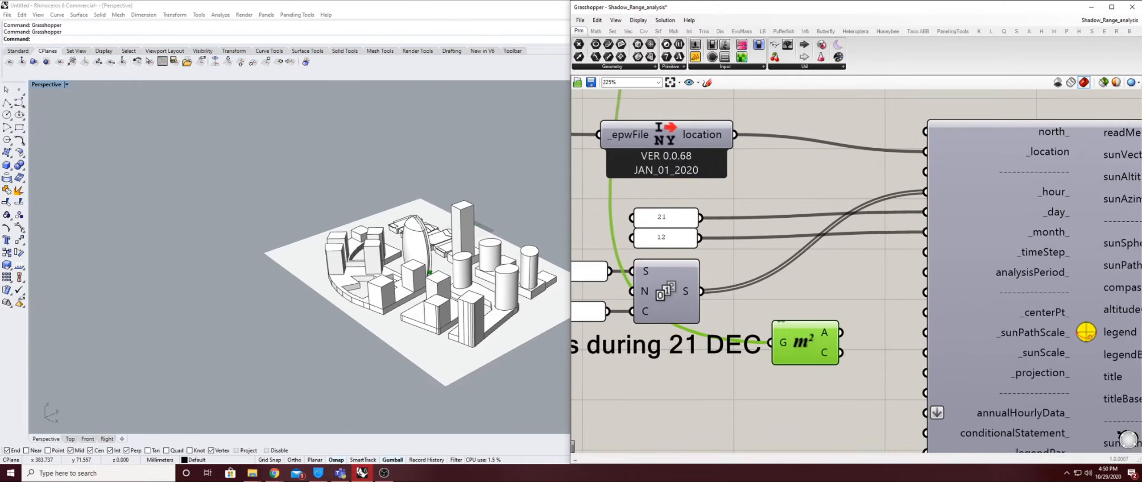
pyautogui.moveTo(806, 343); pyautogui.dragTo(925, 312)
# Add a number slider with value 5, connect it to the _sunPathScale_ input and reduce it to 2.
pyautogui.doubleClick(714, 359)
pyautogui.write('5')
pyautogui.press('Return')
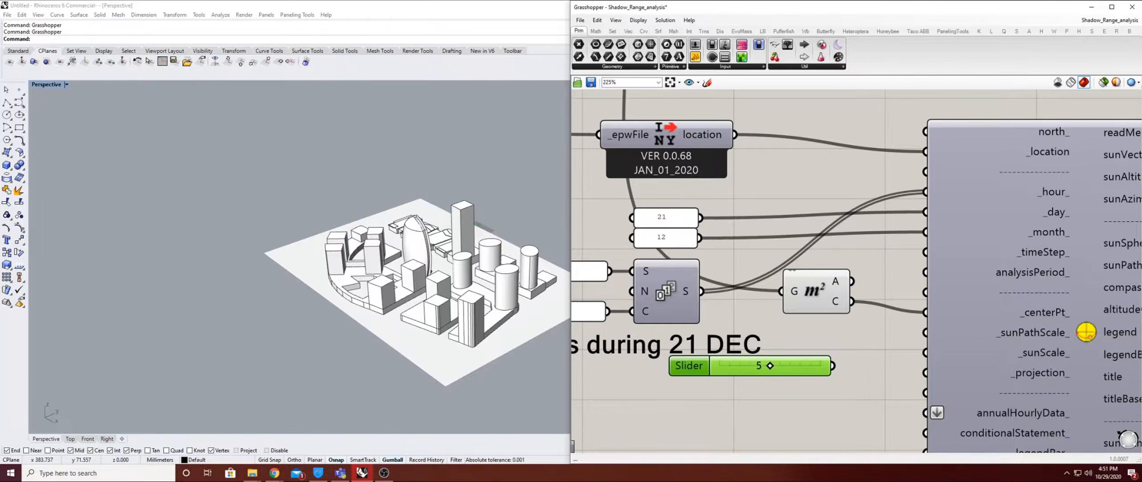
pyautogui.moveTo(833, 365); pyautogui.dragTo(925, 332)
pyautogui.scroll(-6, 459, 265)
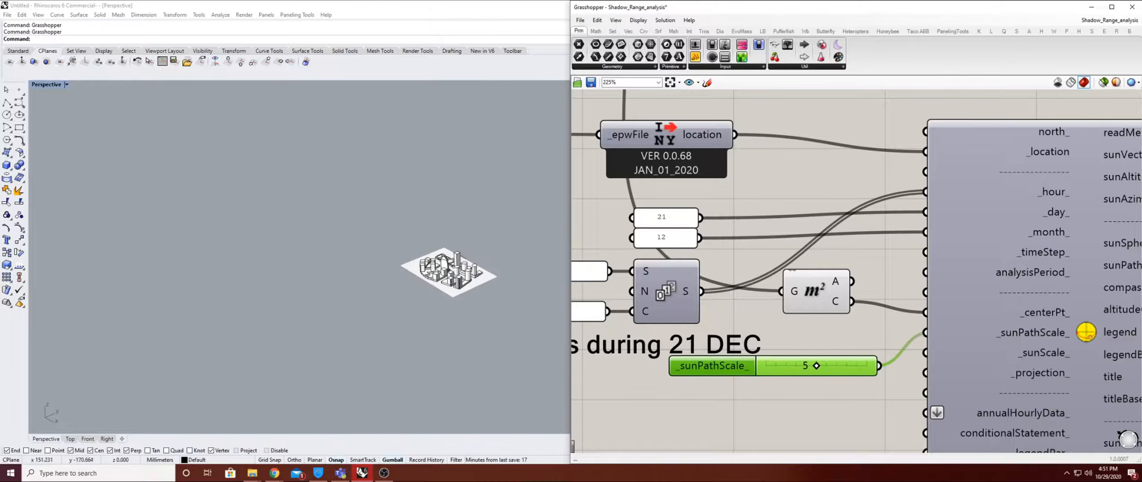
pyautogui.scroll(6, 462, 264)
pyautogui.scroll(5, 699, 318)
pyautogui.scroll(-4, 600, 292)
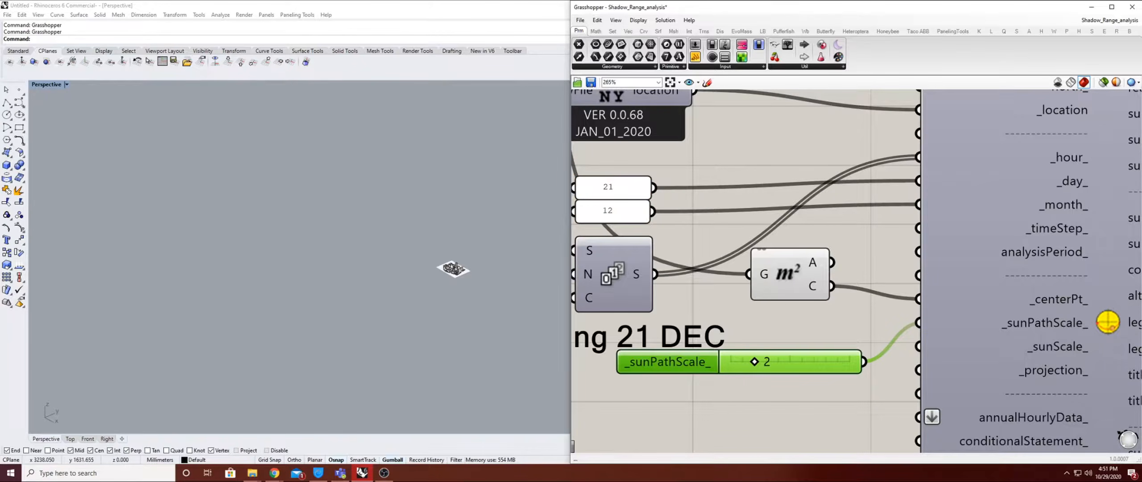
pyautogui.scroll(-5, 627, 248)
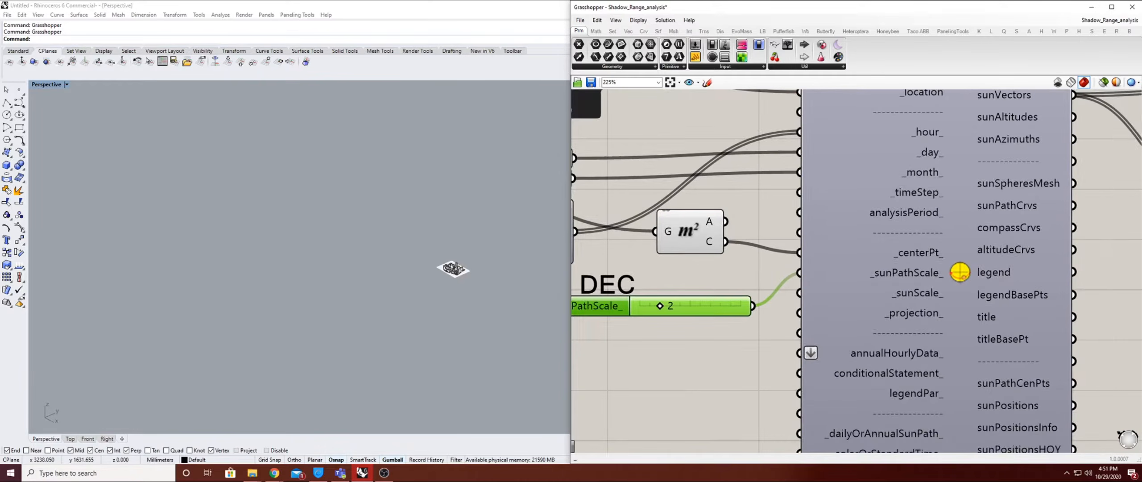
pyautogui.scroll(-1, 726, 280)
# Turn on the preview of the Sun-path component.
pyautogui.rightClick(724, 281)
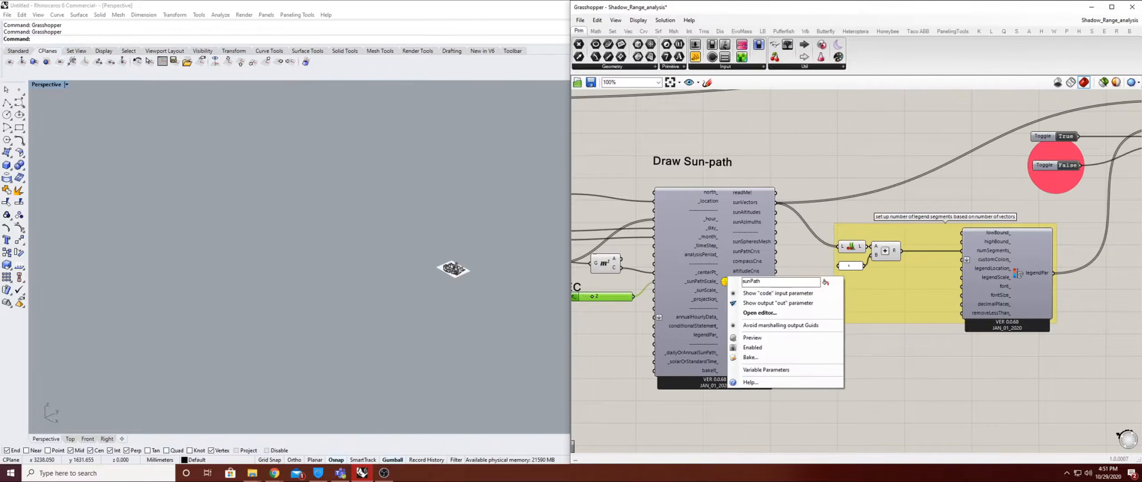
pyautogui.click(813, 258)
pyautogui.rightClick(726, 285)
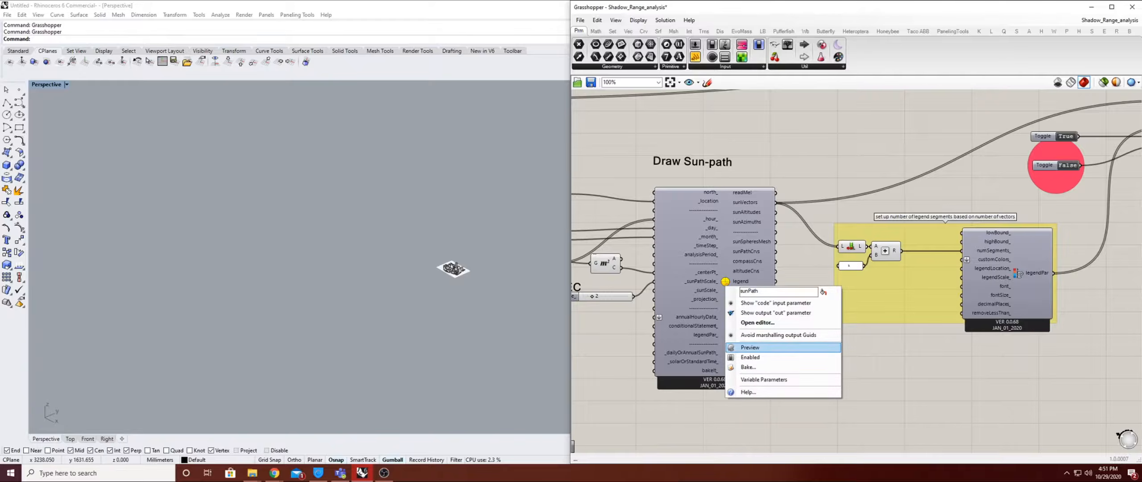
pyautogui.click(754, 347)
pyautogui.scroll(15, 454, 268)
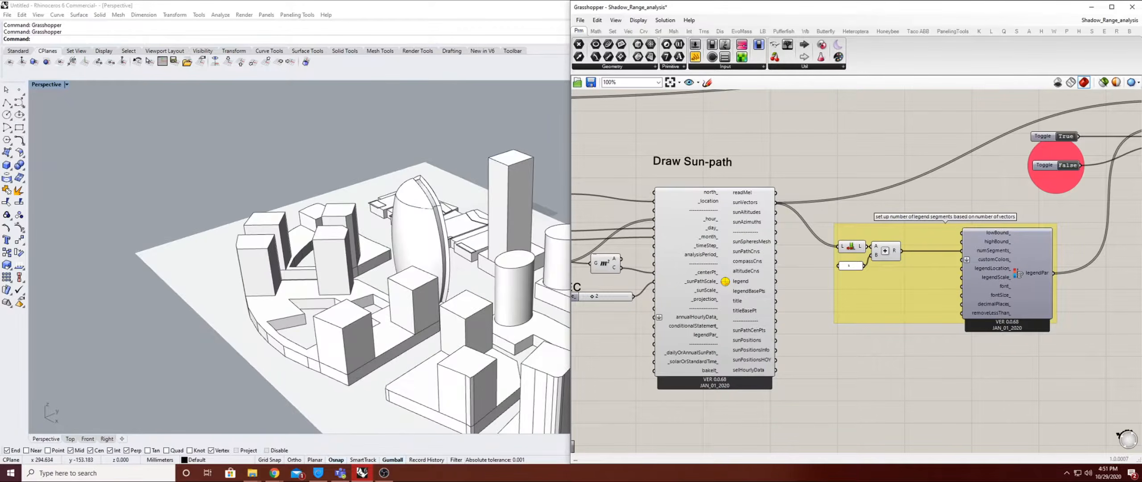
# Set the sun-path scale slider to 7 and select the Sun-path component to check its curves around the buildings.
pyautogui.scroll(4, 725, 281)
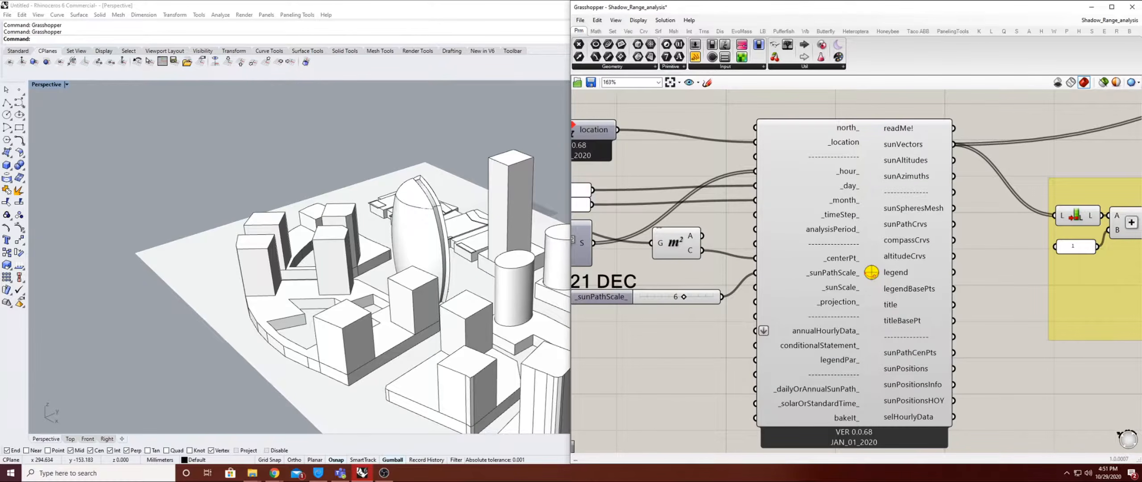
pyautogui.scroll(-5, 486, 286)
pyautogui.click(795, 286)
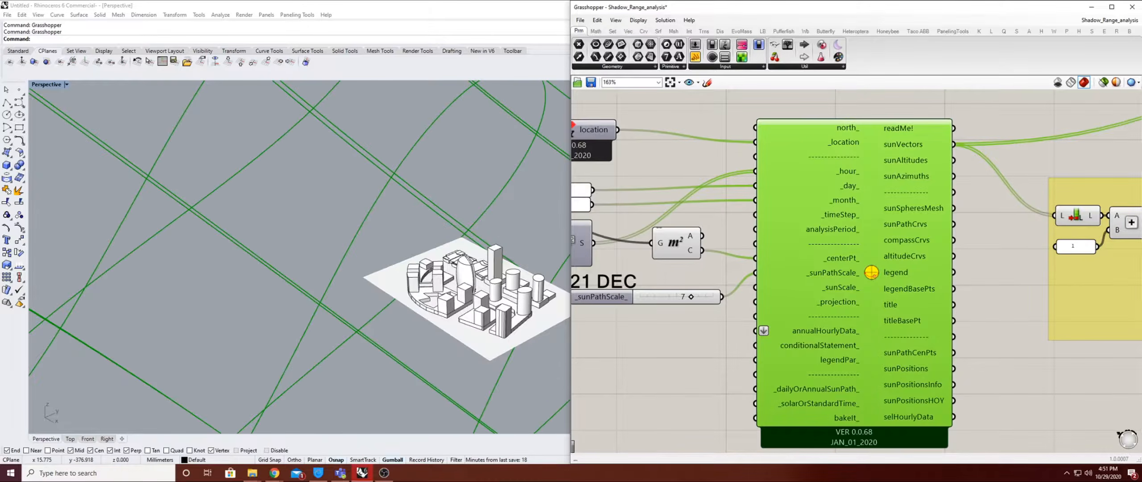
pyautogui.scroll(-20, 404, 272)
pyautogui.moveTo(404, 272); pyautogui.dragTo(366, 268, button='right')
pyautogui.scroll(2, 545, 279)
pyautogui.scroll(3, 609, 281)
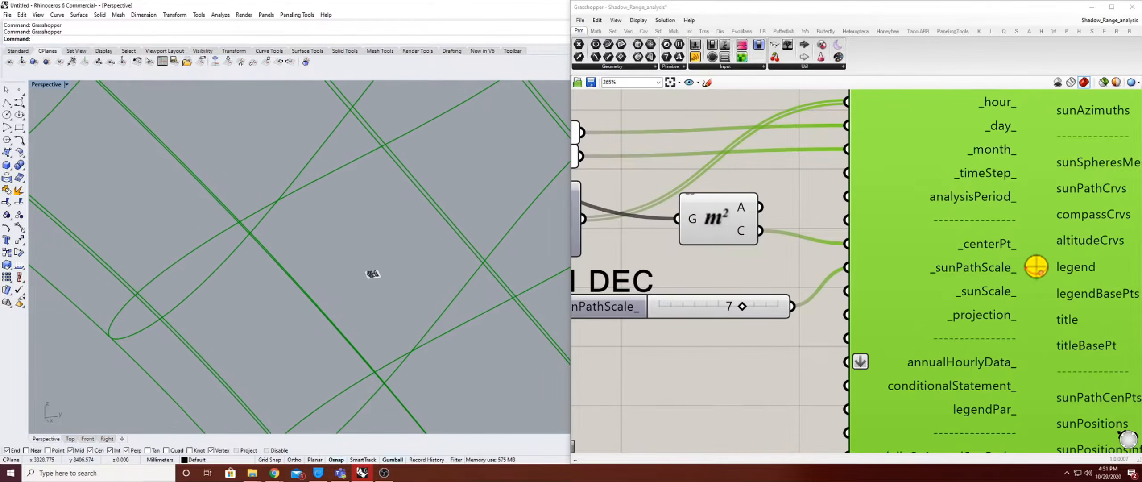
# Delete the slider connected to the _sunPathScale_ input.
pyautogui.click(610, 306)
pyautogui.press('Delete')
pyautogui.click(886, 285)
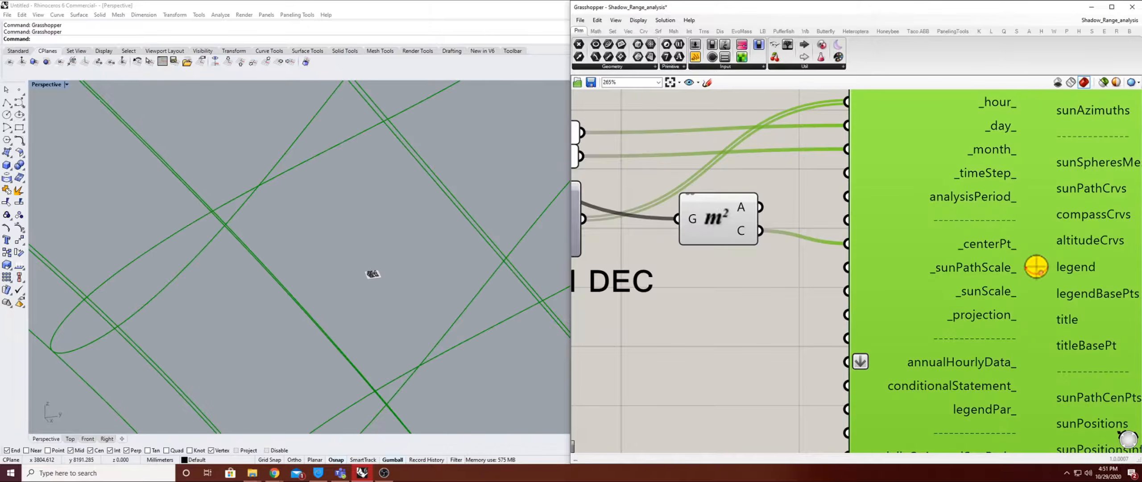
# View the complete sun-path dome around the site in Perspective.
pyautogui.scroll(-8, 469, 260)
pyautogui.scroll(1, 1024, 126)
pyautogui.scroll(-5, 739, 328)
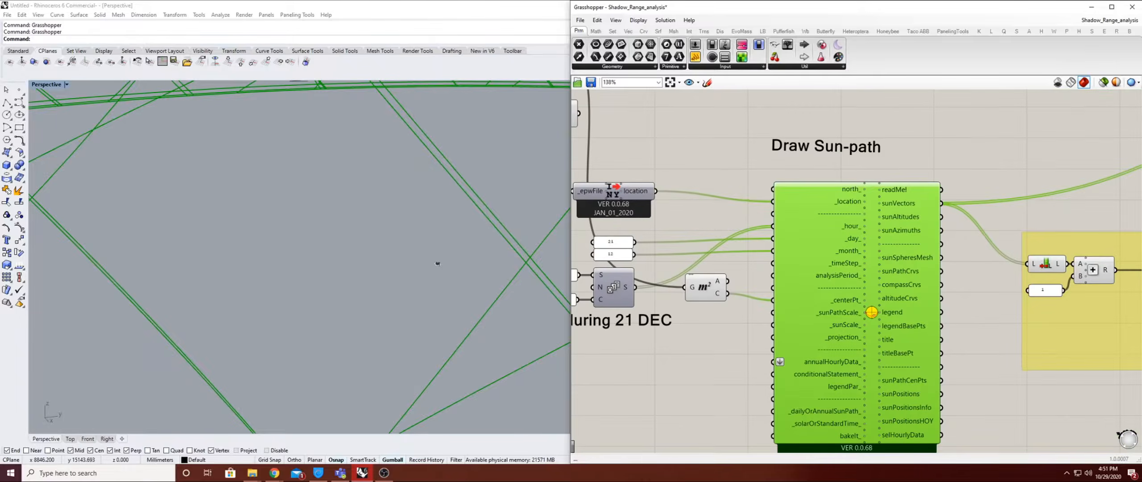
pyautogui.scroll(-10, 386, 330)
pyautogui.moveTo(380, 330); pyautogui.dragTo(250, 328, button='right')
pyautogui.scroll(4, 460, 259)
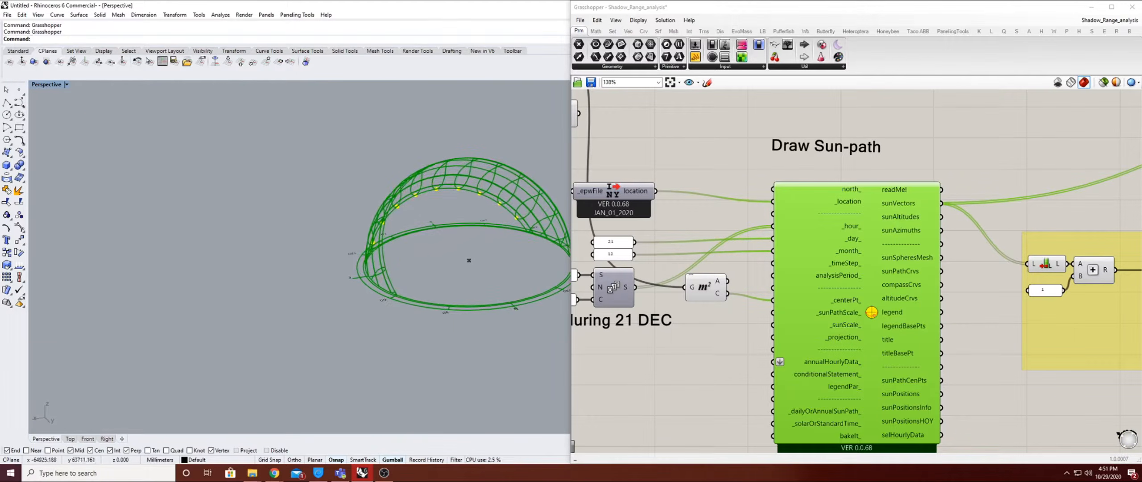
# Move the Area component slightly to line up its centroid output with the Sun-path's _centerPt_ input.
pyautogui.scroll(3, 666, 268)
pyautogui.moveTo(734, 348); pyautogui.dragTo(705, 317, button='right')
pyautogui.moveTo(711, 272)
pyautogui.mouseDown()
pyautogui.moveTo(716, 296)
pyautogui.moveTo(724, 285)
pyautogui.mouseUp()
pyautogui.moveTo(724, 285); pyautogui.dragTo(778, 296, button='right')
pyautogui.moveTo(446, 250); pyautogui.dragTo(495, 306, button='right')
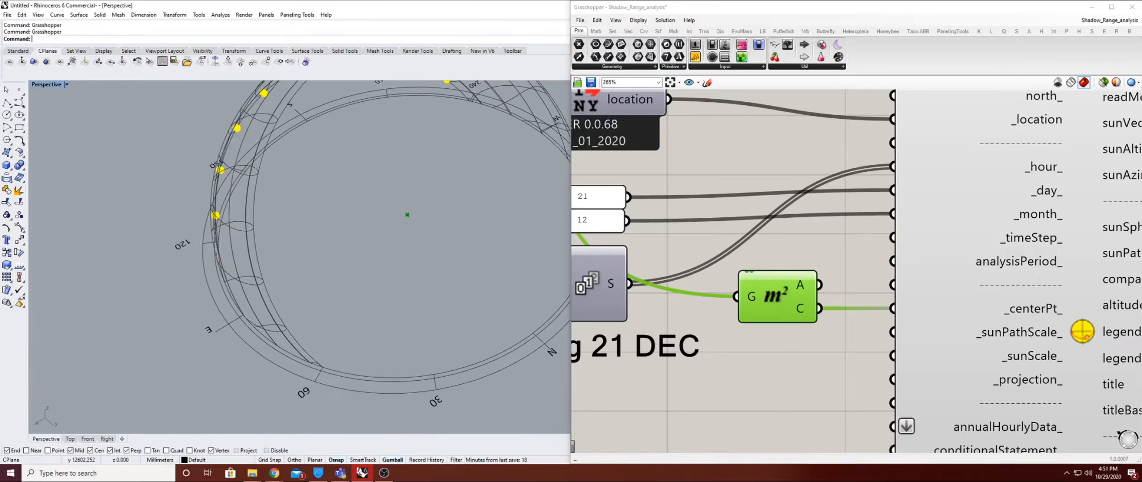
# Examine the weather file URL panel for the project location and the resulting sun-path diagram in Perspective.
pyautogui.scroll(-8, 763, 248)
pyautogui.scroll(5, 661, 144)
pyautogui.moveTo(676, 340); pyautogui.dragTo(687, 212, button='right')
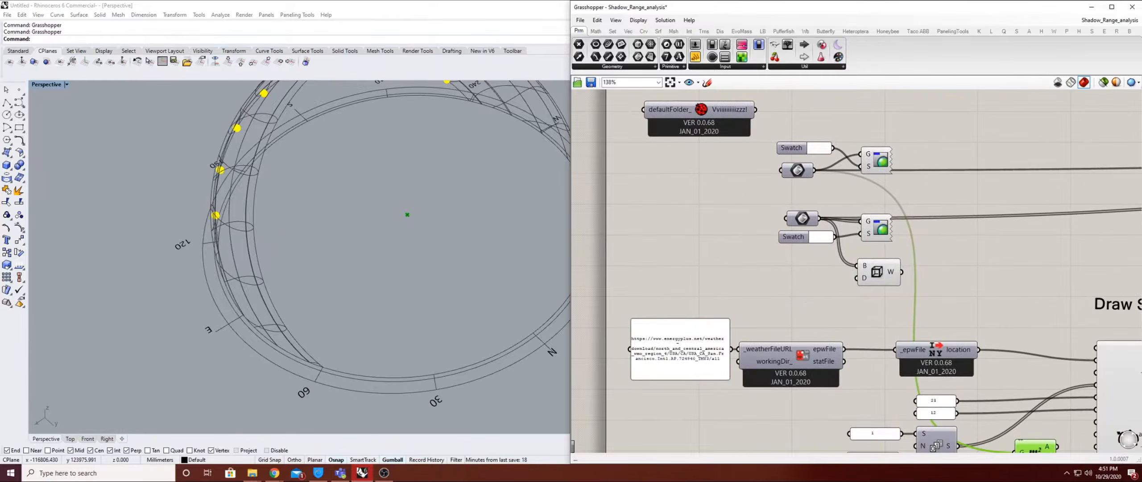
pyautogui.scroll(4, 698, 350)
pyautogui.moveTo(698, 348); pyautogui.dragTo(783, 329, button='right')
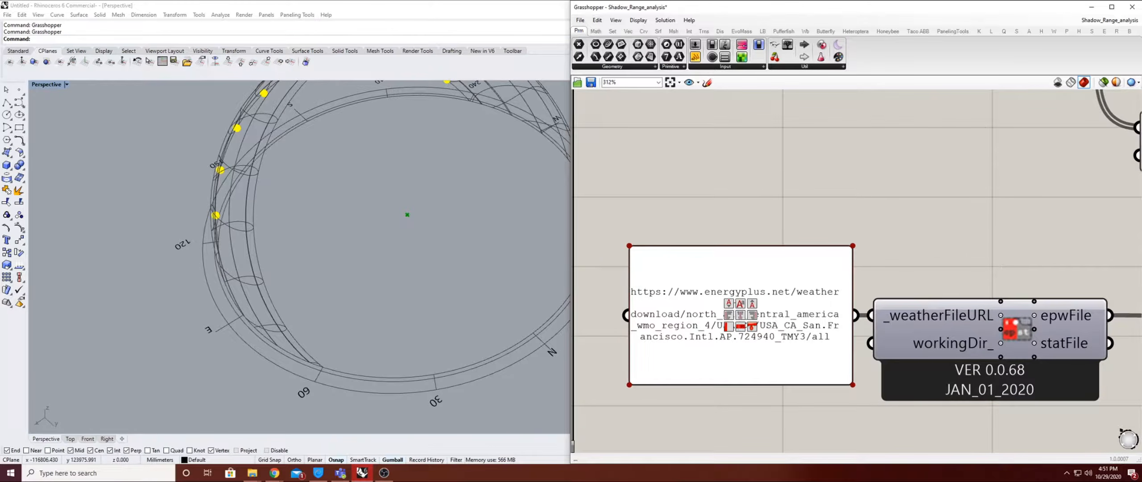
pyautogui.scroll(1, 664, 442)
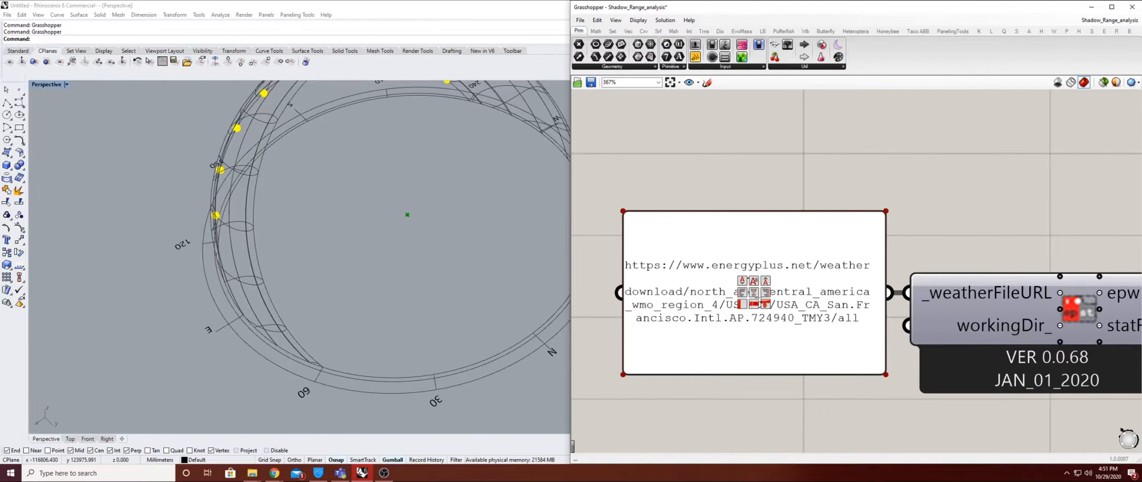
pyautogui.scroll(1, 843, 304)
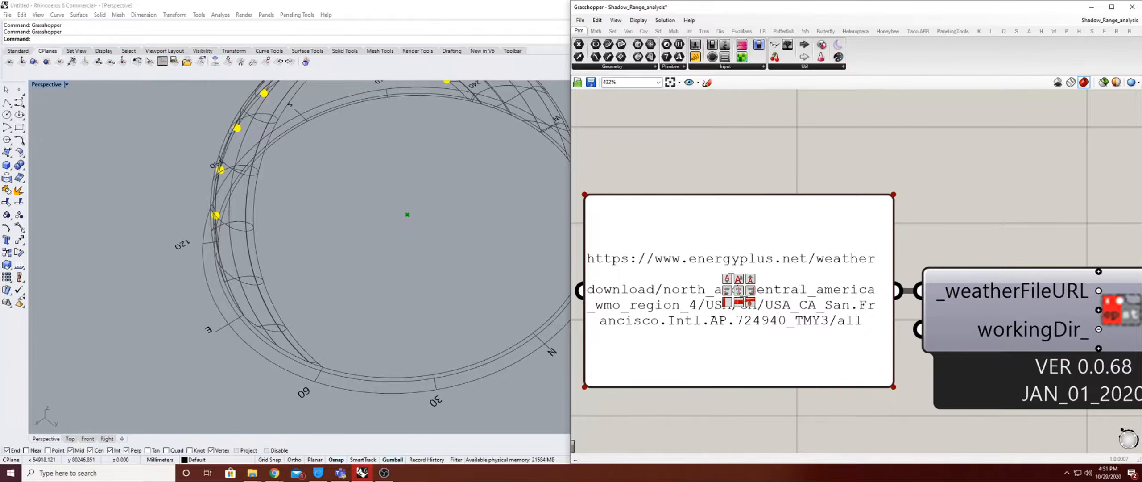
pyautogui.scroll(-6, 410, 275)
pyautogui.moveTo(410, 274); pyautogui.dragTo(497, 315, button='right')
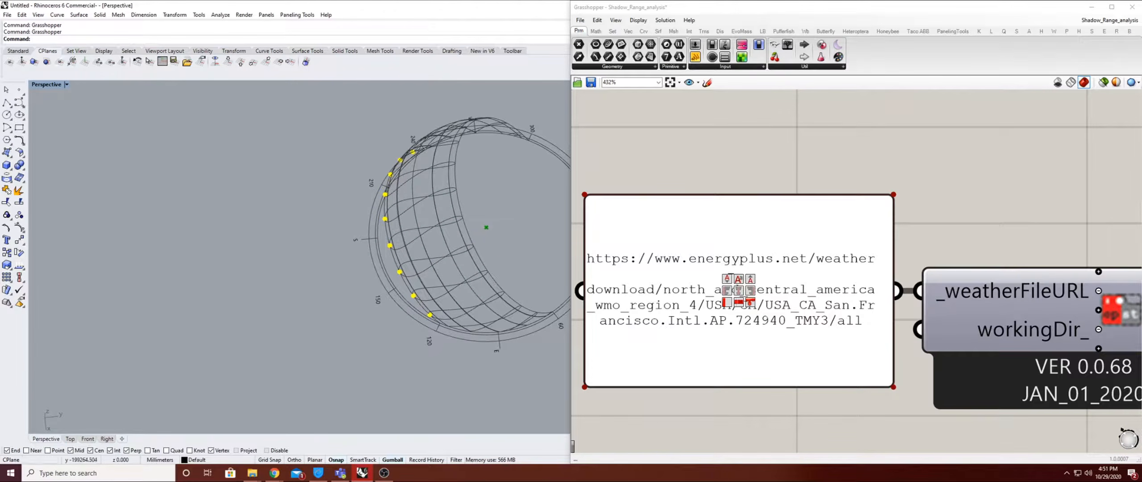
# Examine how the weather file URL panel feeds the EPW download and import components, and orbit around the sun-path dome.
pyautogui.scroll(-5, 938, 267)
pyautogui.moveTo(1120, 321); pyautogui.dragTo(999, 288, button='right')
pyautogui.scroll(3, 966, 306)
pyautogui.scroll(-4, 799, 278)
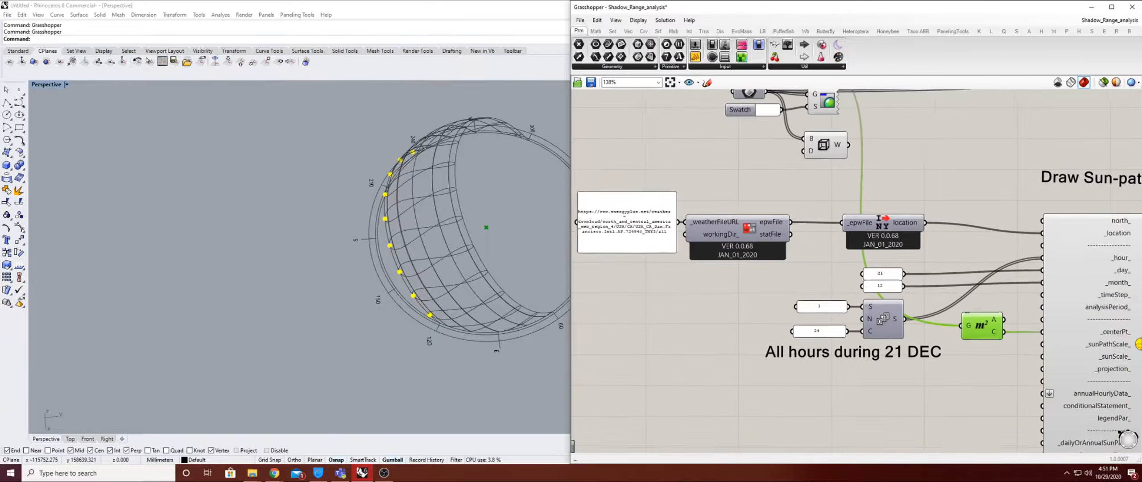
pyautogui.moveTo(799, 277); pyautogui.dragTo(890, 289, button='right')
pyautogui.moveTo(415, 330); pyautogui.dragTo(403, 252, button='right')
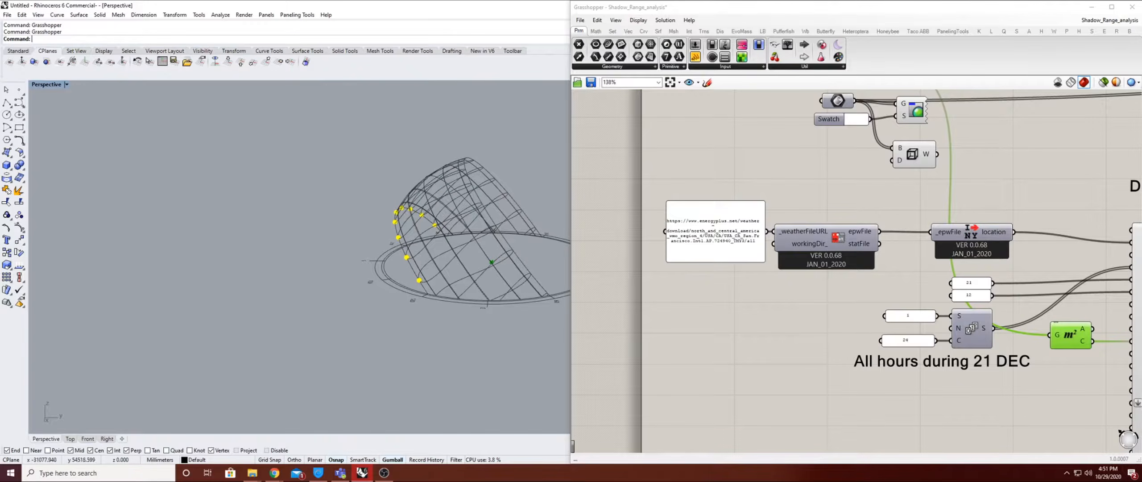
pyautogui.scroll(5, 714, 232)
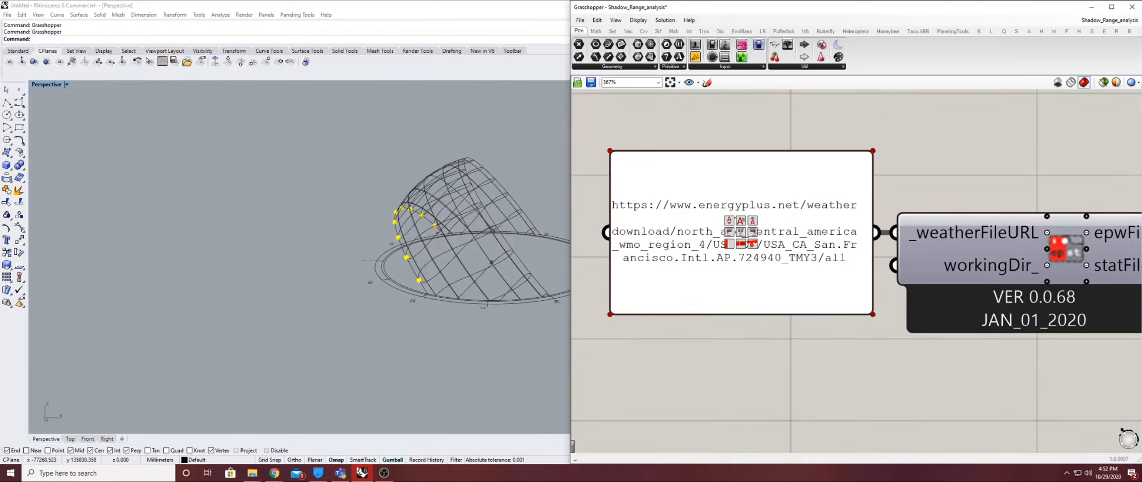
pyautogui.moveTo(451, 232); pyautogui.dragTo(420, 332, button='right')
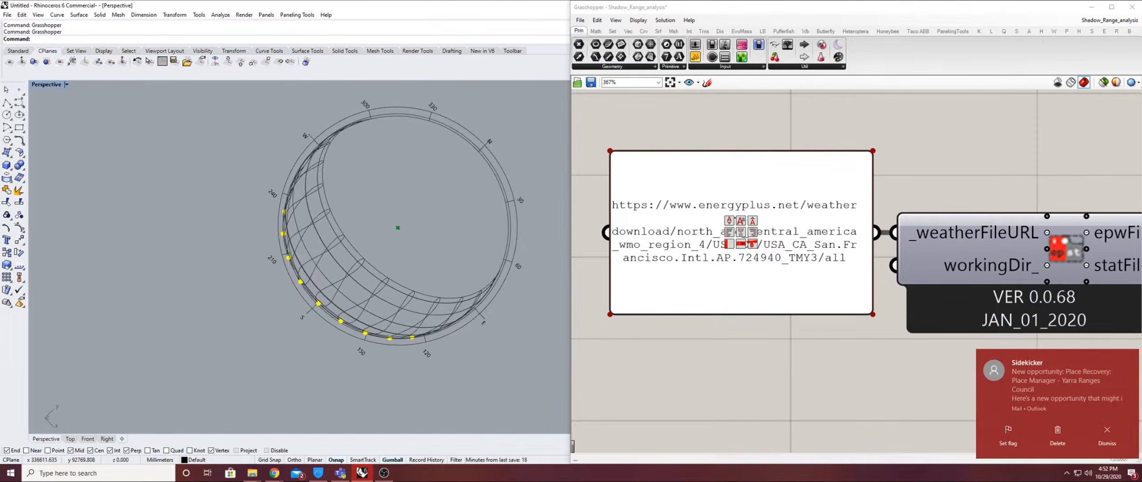
# Dismiss the mail notification and examine the day, month and hour inputs of the Sun-path component against the dome.
pyautogui.click(1107, 436)
pyautogui.moveTo(982, 352); pyautogui.dragTo(836, 316, button='right')
pyautogui.scroll(-4, 650, 250)
pyautogui.moveTo(1054, 382); pyautogui.dragTo(949, 344, button='right')
pyautogui.scroll(4, 949, 344)
pyautogui.scroll(-4, 966, 328)
pyautogui.scroll(3, 1004, 361)
pyautogui.moveTo(1004, 362); pyautogui.dragTo(908, 357, button='right')
pyautogui.scroll(-5, 910, 353)
pyautogui.scroll(3, 835, 275)
pyautogui.moveTo(308, 271); pyautogui.dragTo(373, 210, button='right')
pyautogui.moveTo(938, 313); pyautogui.dragTo(797, 217, button='right')
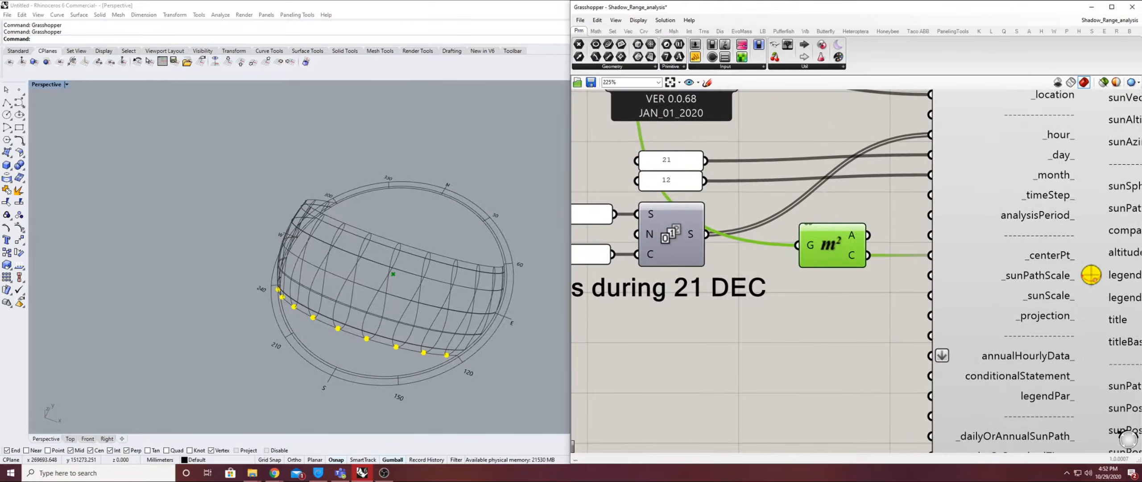
# Move the Area component lower on the canvas and shift the day, month and hour inputs slightly away from the Sun-path component.
pyautogui.moveTo(833, 245); pyautogui.dragTo(832, 311)
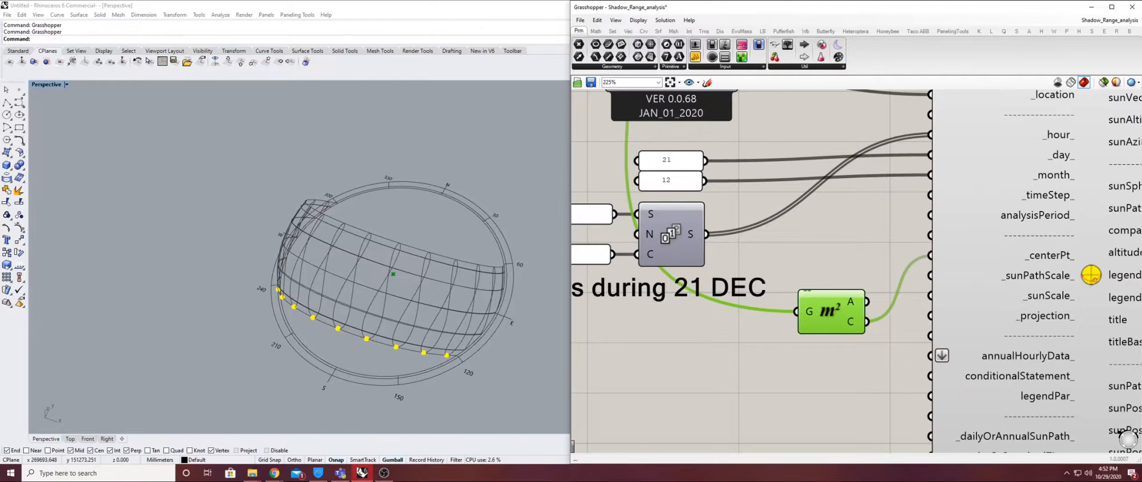
pyautogui.moveTo(785, 348); pyautogui.dragTo(875, 345, button='right')
pyautogui.moveTo(797, 132); pyautogui.dragTo(596, 278)
pyautogui.moveTo(760, 241); pyautogui.dragTo(725, 221)
pyautogui.click(804, 243)
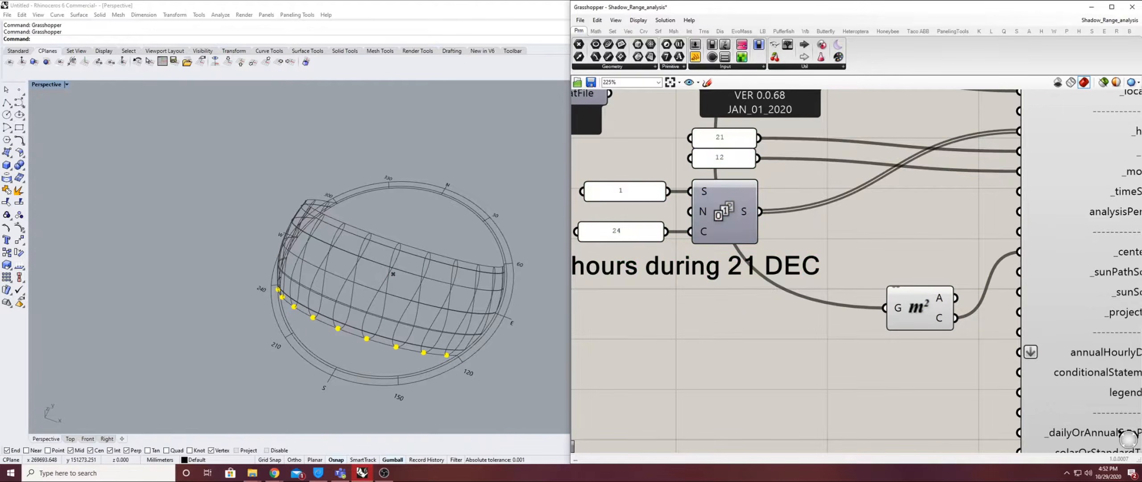
# Duplicate the month panel, set the copy to 6, and connect it to the Sun-path's _timeStep_ input.
pyautogui.click(730, 158)
pyautogui.keyDown('alt'); pyautogui.moveTo(730, 158); pyautogui.dragTo(843, 215); pyautogui.keyUp('alt')
pyautogui.hotkey('ctrl', 'z')
pyautogui.click(793, 184)
pyautogui.moveTo(848, 241); pyautogui.dragTo(773, 234, button='right')
pyautogui.moveTo(769, 207); pyautogui.dragTo(795, 209)
pyautogui.moveTo(803, 241); pyautogui.dragTo(754, 241, button='right')
pyautogui.doubleClick(747, 209)
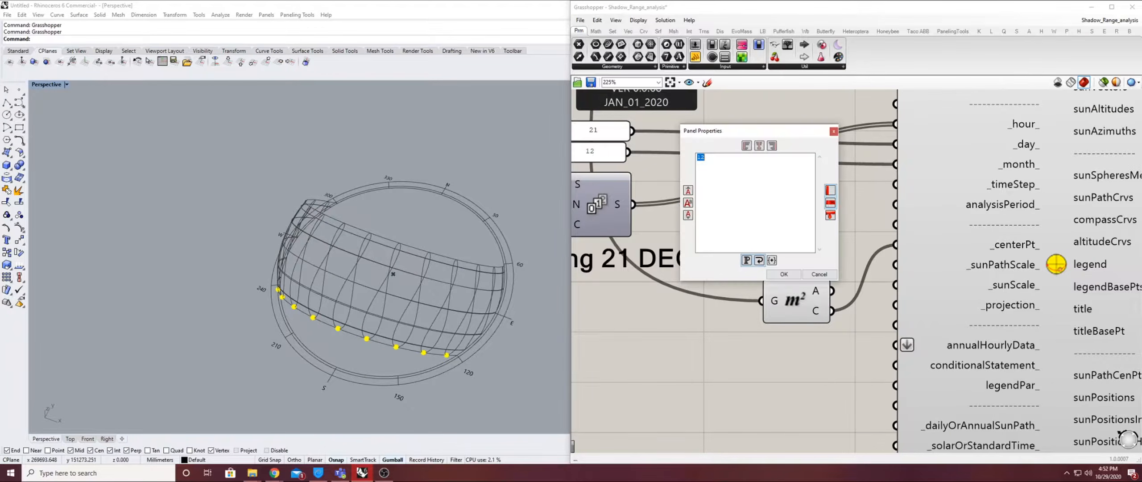
pyautogui.click(785, 274)
pyautogui.moveTo(780, 209); pyautogui.dragTo(895, 183)
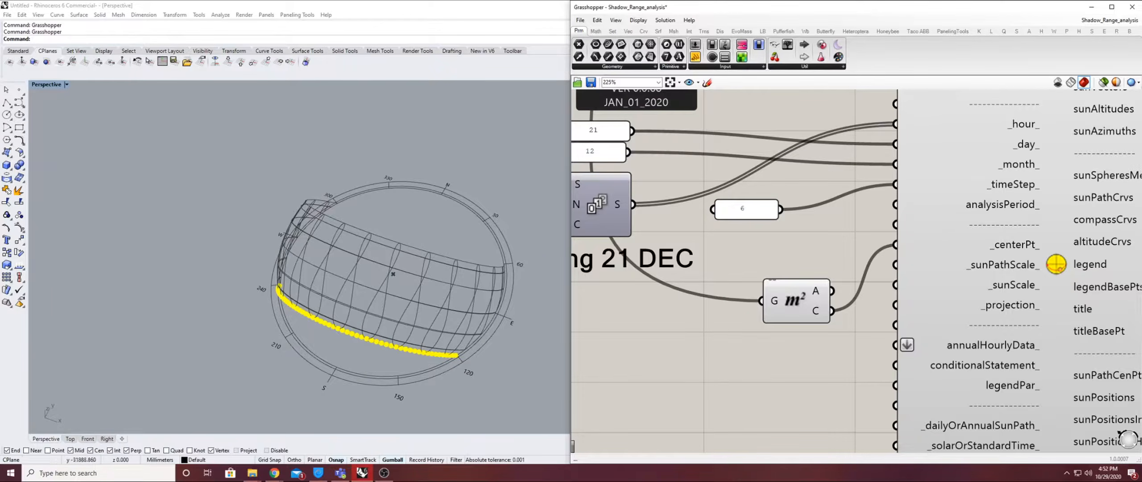
# Inspect the sun positions in Perspective, disconnect the timestep panel from _timeStep_, and compare their spacing up close.
pyautogui.moveTo(440, 306); pyautogui.dragTo(385, 246, button='right')
pyautogui.scroll(5, 384, 245)
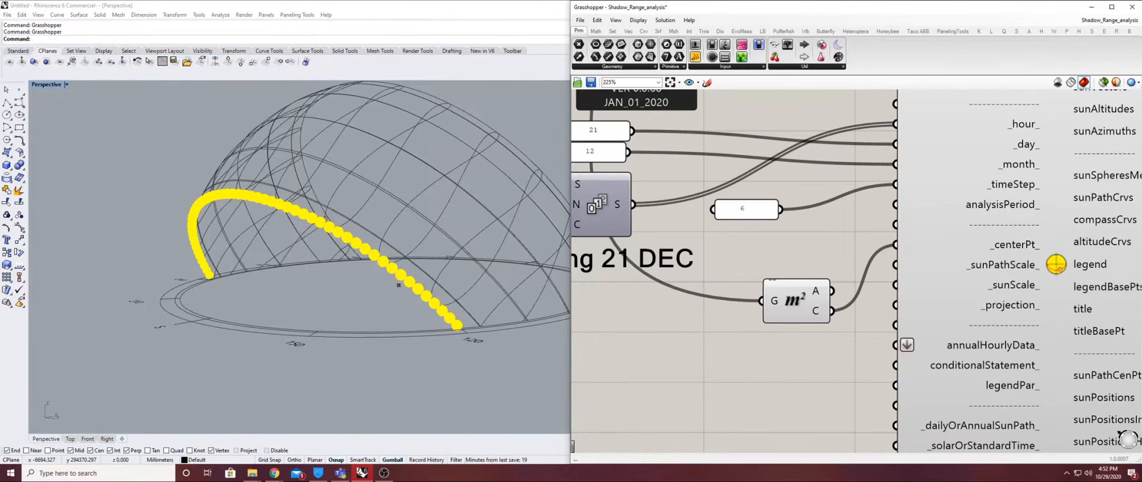
pyautogui.moveTo(783, 254)
pyautogui.keyDown('alt'); pyautogui.mouseDown()
pyautogui.moveTo(894, 254)
pyautogui.moveTo(800, 255)
pyautogui.mouseUp(); pyautogui.keyUp('alt')
pyautogui.moveTo(780, 208); pyautogui.dragTo(914, 185)
pyautogui.hotkey('ctrl', 'z')
pyautogui.scroll(3, 382, 274)
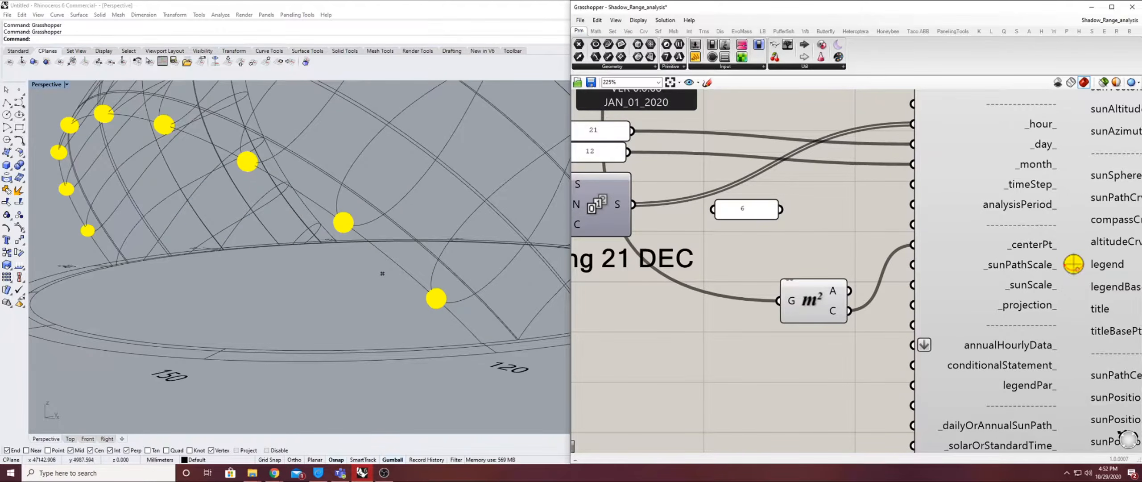
pyautogui.scroll(3, 382, 273)
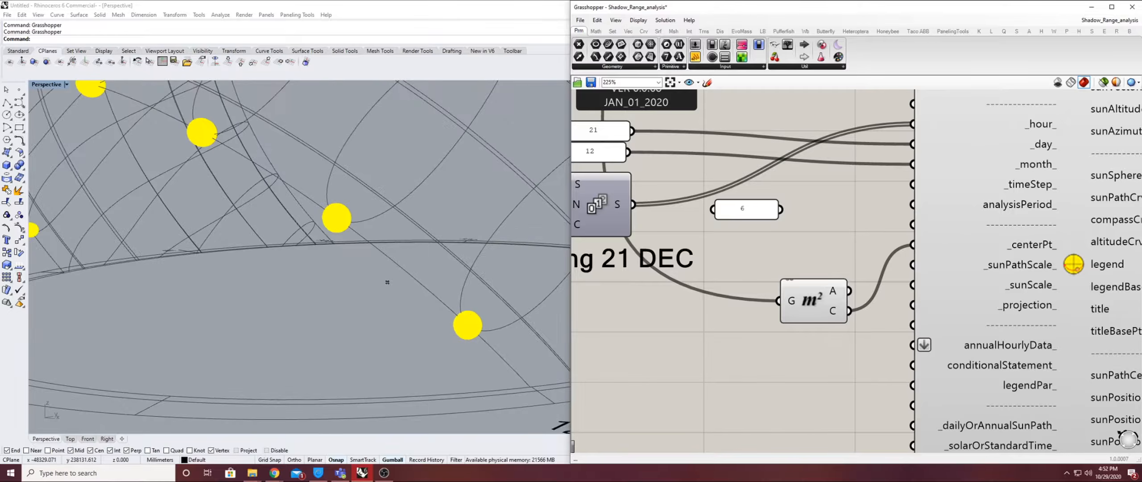
# Reconnect the timestep panel to the _timeStep_ input and view the whole 21 December sun arc in Perspective.
pyautogui.moveTo(781, 208); pyautogui.dragTo(912, 184)
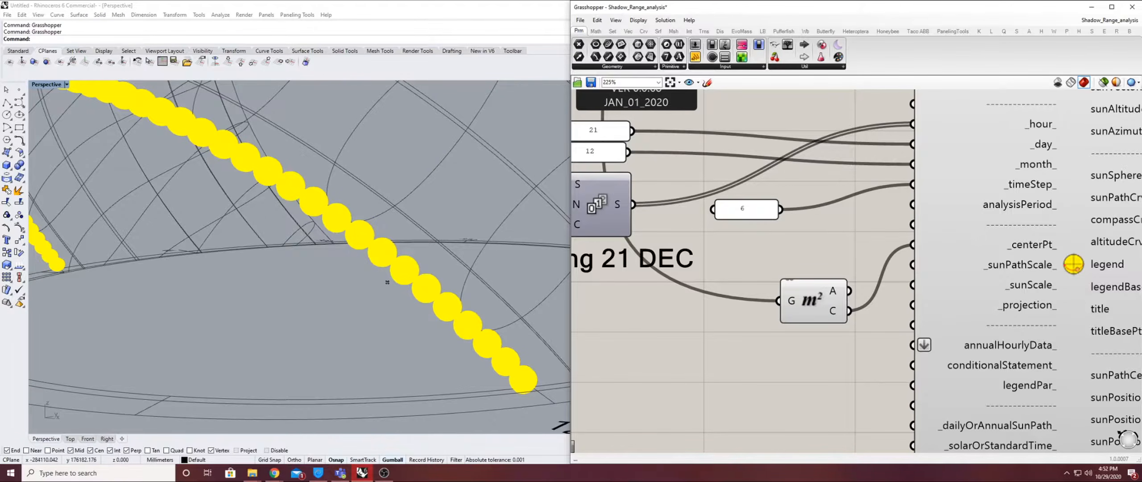
pyautogui.scroll(-10, 387, 282)
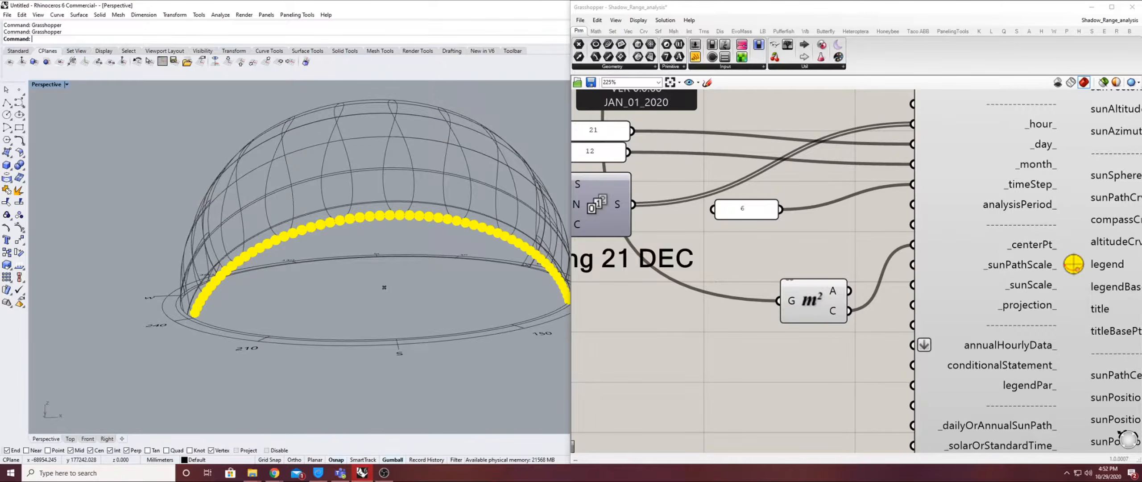
pyautogui.scroll(-1, 379, 284)
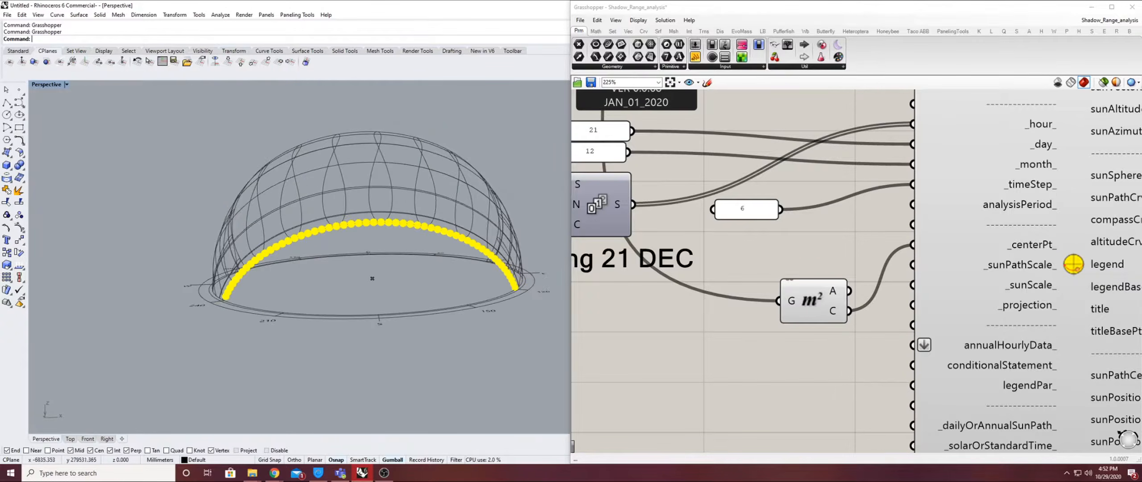
pyautogui.scroll(8, 372, 278)
pyautogui.scroll(-5, 379, 289)
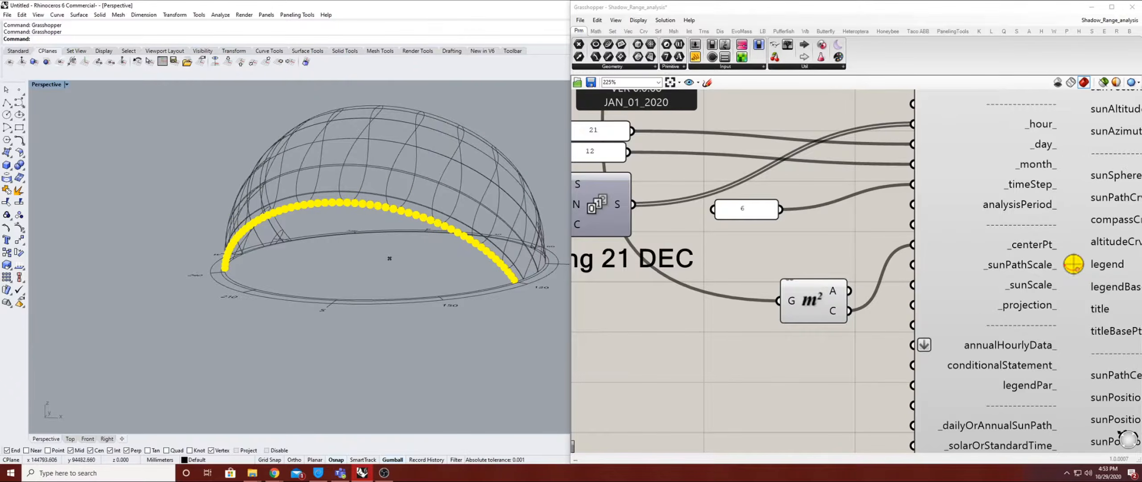
# Delete the panel connected to the _timeStep_ input.
pyautogui.click(746, 210)
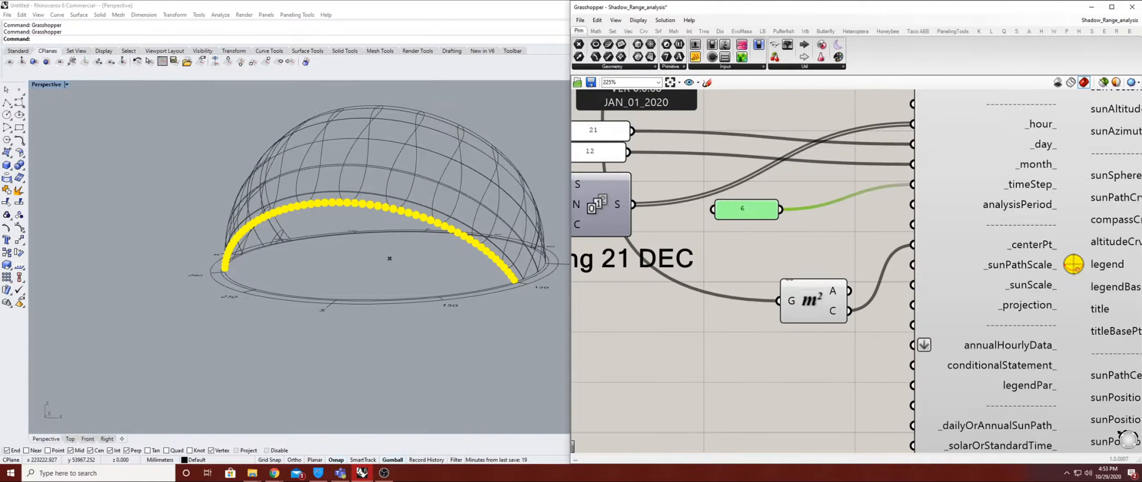
pyautogui.press('Delete')
pyautogui.moveTo(849, 259); pyautogui.dragTo(998, 342, button='right')
pyautogui.scroll(3, 998, 342)
pyautogui.scroll(-4, 998, 342)
pyautogui.scroll(-1, 846, 278)
# Move the Series component together with its start and count panels closer to the Sun-path component.
pyautogui.moveTo(846, 278); pyautogui.dragTo(794, 268, button='right')
pyautogui.moveTo(764, 253); pyautogui.dragTo(613, 304)
pyautogui.moveTo(711, 277); pyautogui.dragTo(761, 279)
pyautogui.click(826, 313)
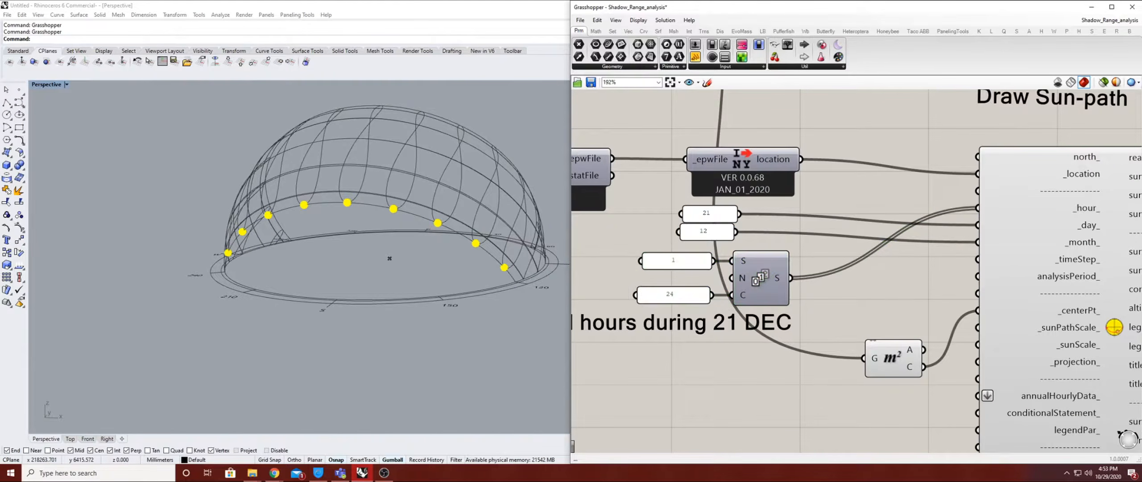
# Examine the start and count panels of the Series component that supplies the Sun-path's _hour_ input.
pyautogui.scroll(1, 699, 272)
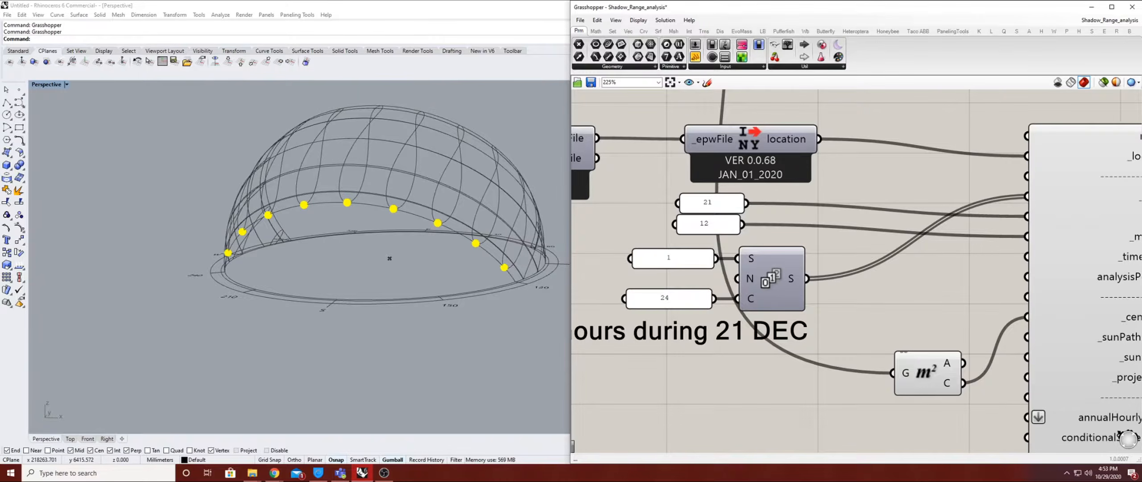
pyautogui.scroll(3, 647, 266)
pyautogui.scroll(-2, 722, 261)
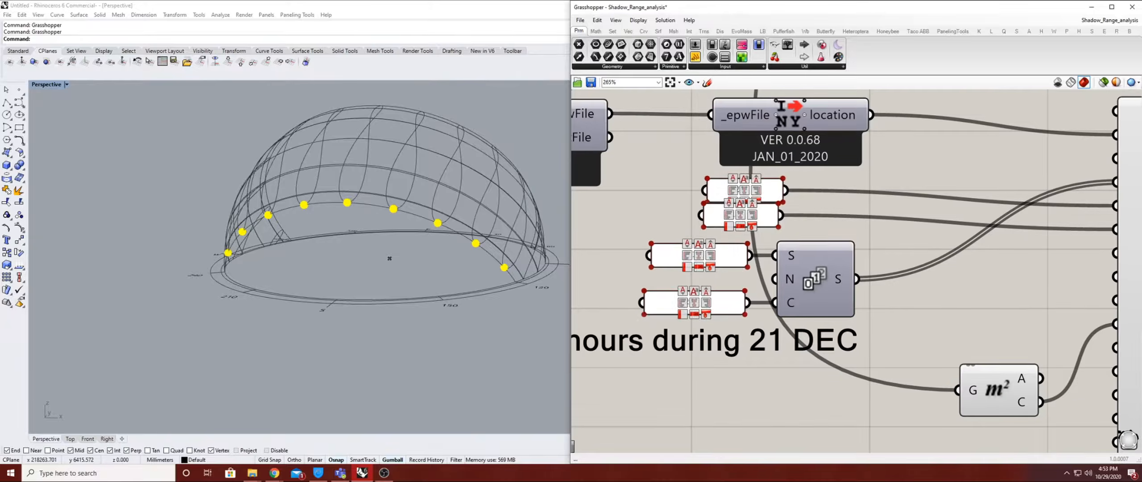
pyautogui.click(714, 261)
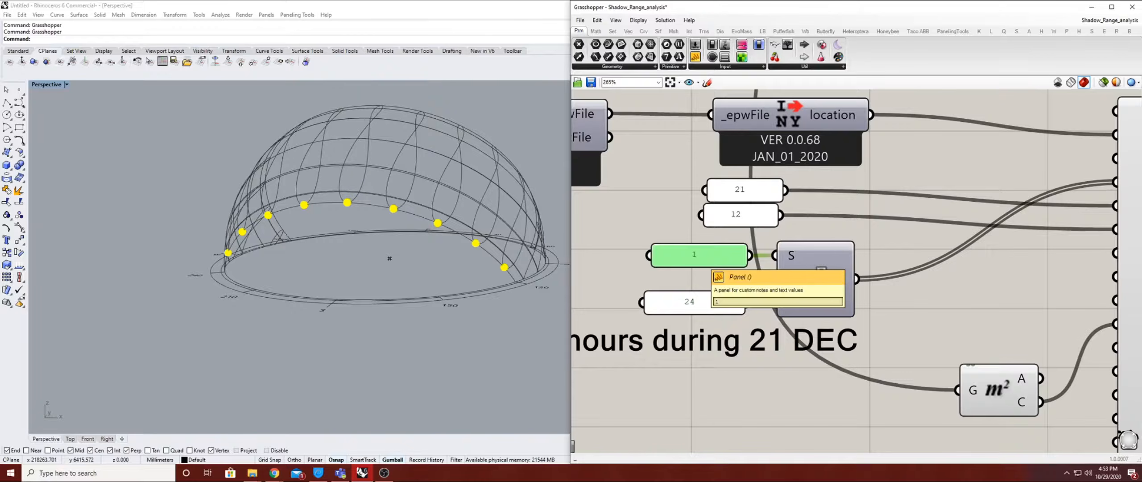
pyautogui.click(714, 302)
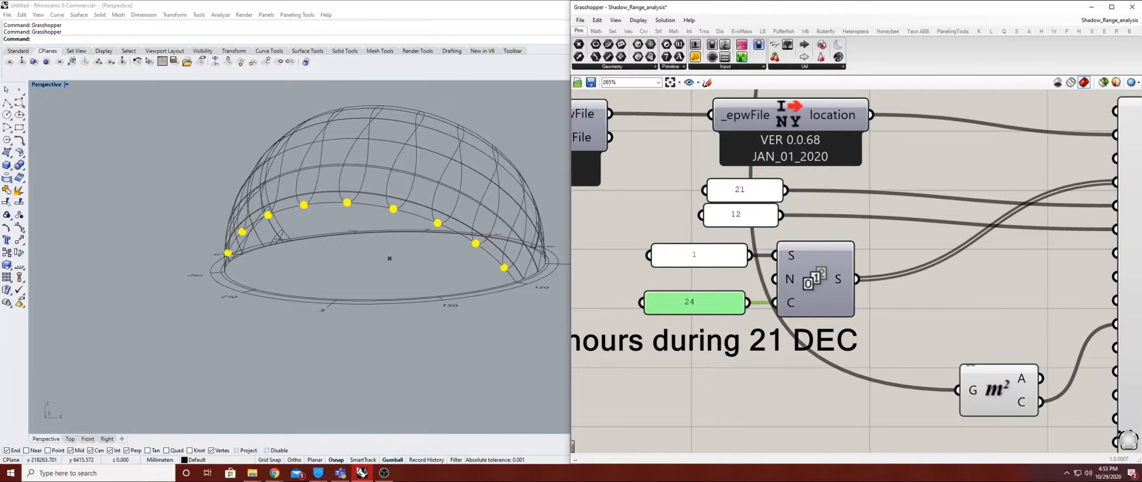
pyautogui.moveTo(910, 308); pyautogui.dragTo(901, 304, button='right')
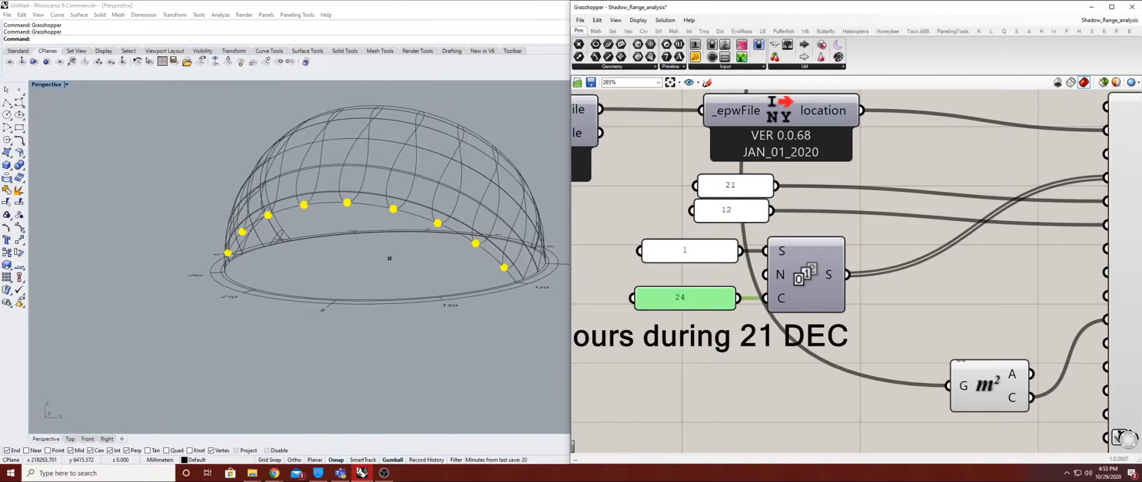
pyautogui.moveTo(703, 270); pyautogui.dragTo(691, 268, button='right')
# Set the Series start panel to 9 and its count panel to 6.
pyautogui.doubleClick(688, 248)
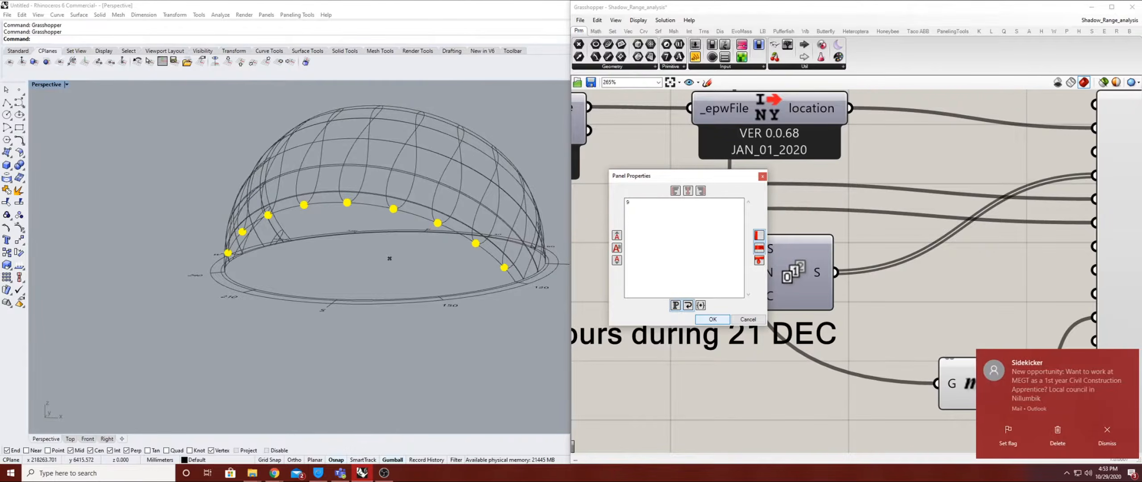
pyautogui.click(713, 320)
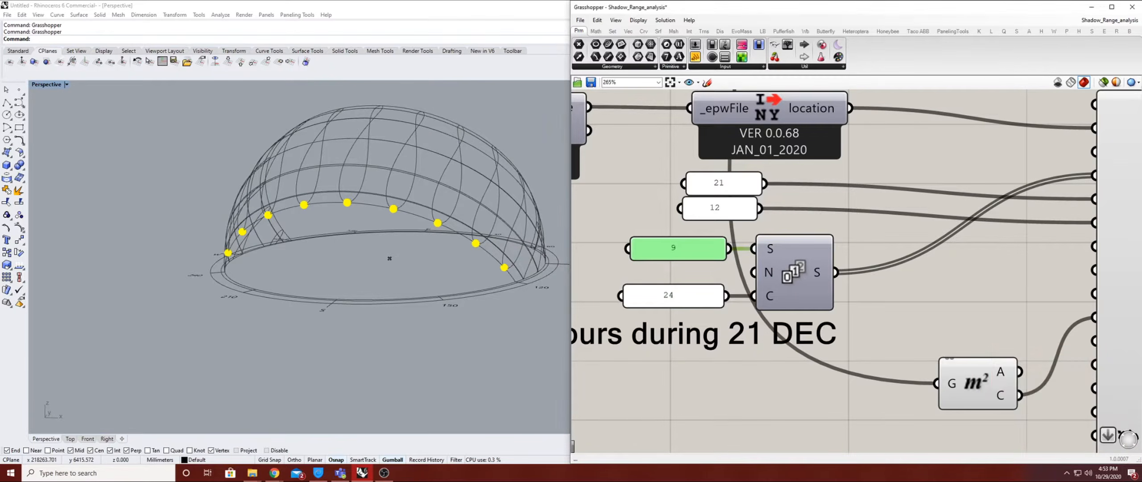
pyautogui.doubleClick(673, 295)
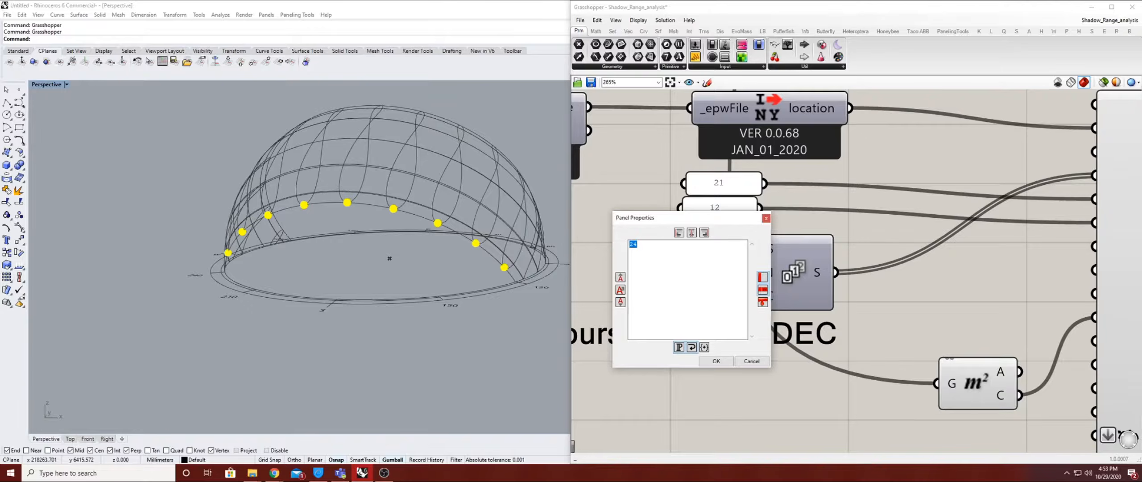
pyautogui.write('6')
pyautogui.click(716, 361)
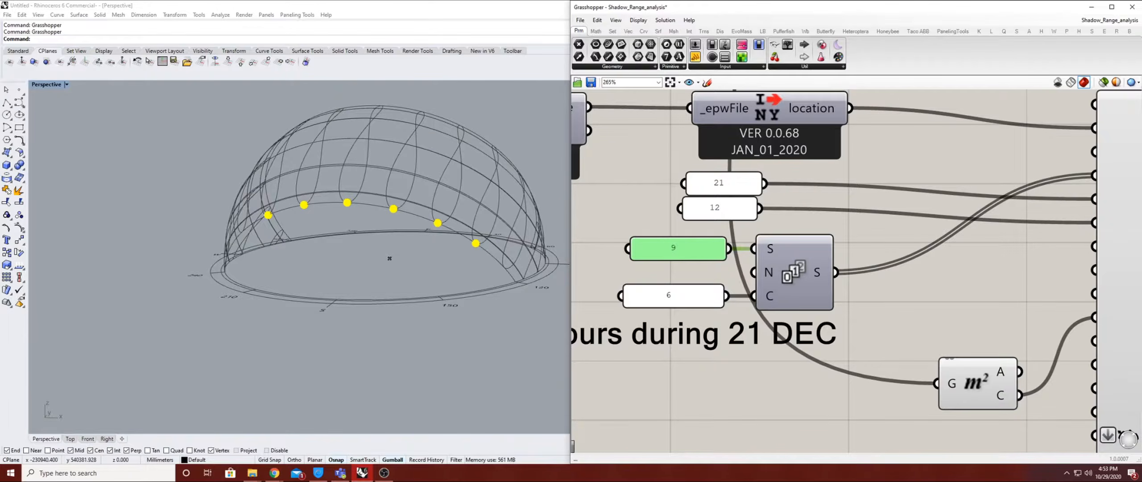
# Set the Series count panel to 7 and check the sun positions on the dome in Perspective.
pyautogui.doubleClick(673, 295)
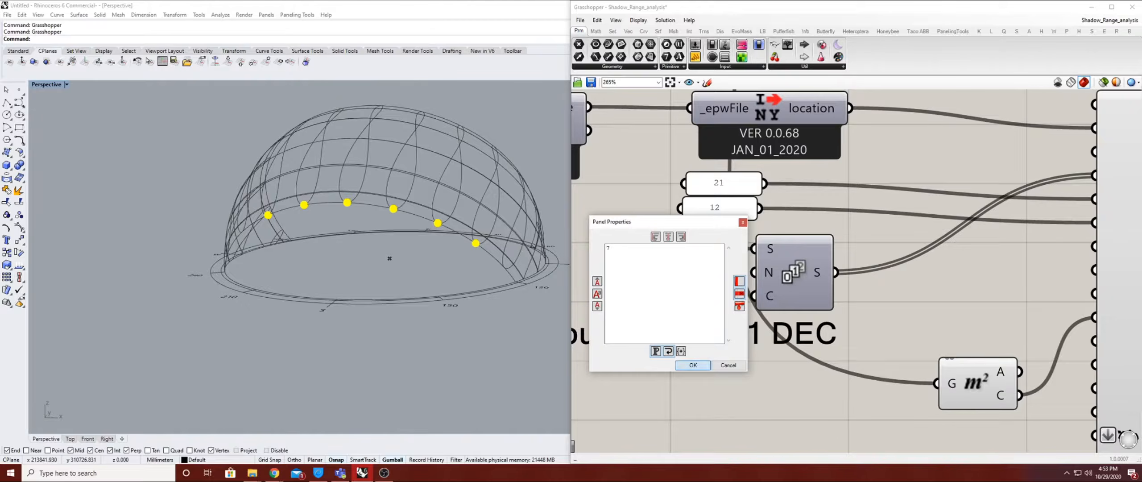
pyautogui.click(693, 365)
pyautogui.moveTo(330, 250); pyautogui.dragTo(406, 221, button='right')
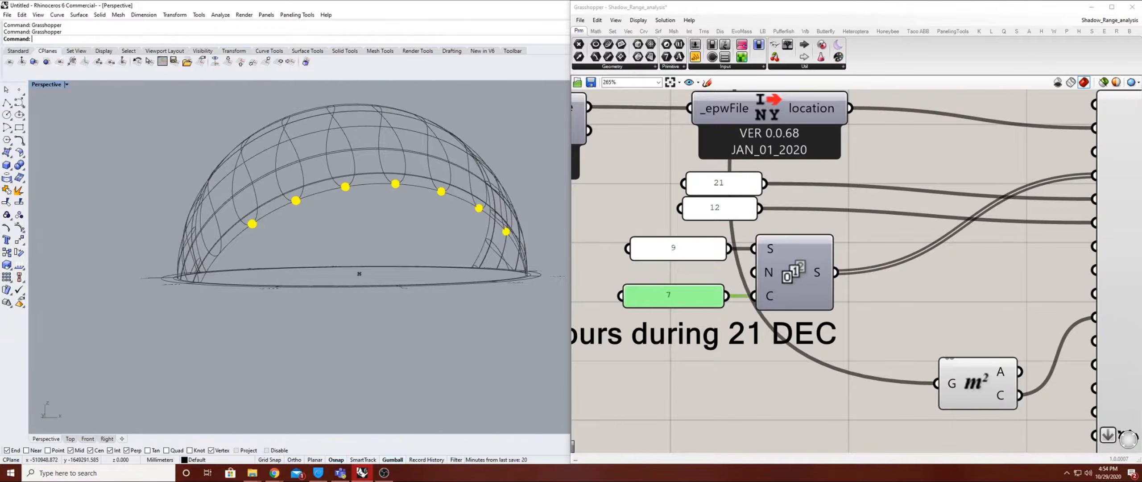
pyautogui.moveTo(874, 322); pyautogui.dragTo(910, 319, button='right')
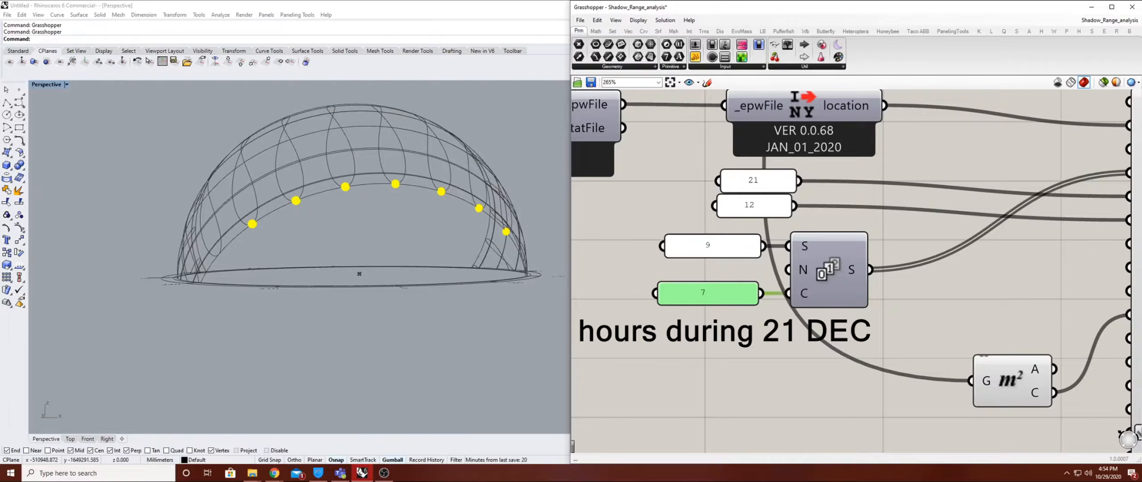
pyautogui.moveTo(759, 277); pyautogui.dragTo(726, 280, button='right')
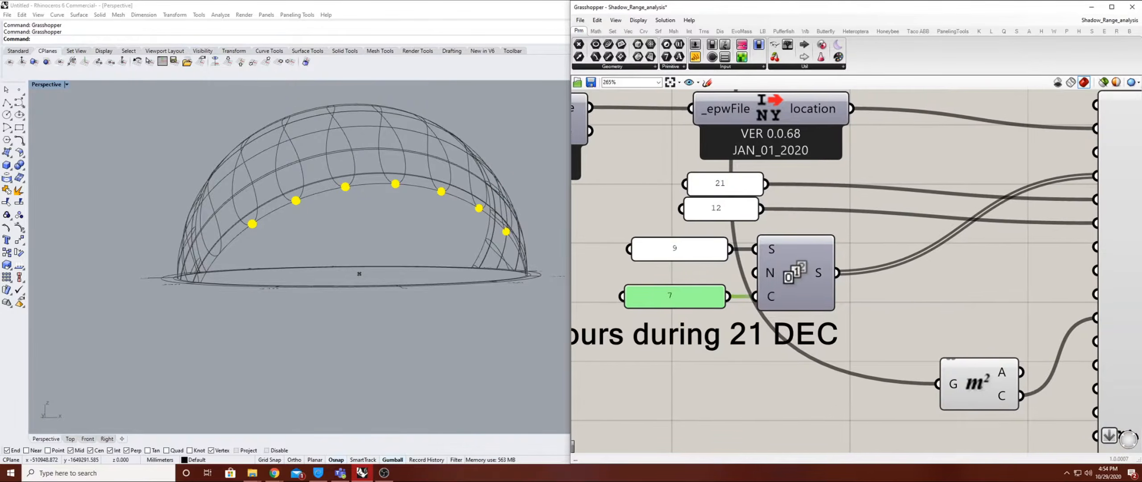
# Set the Series start panel to 8.
pyautogui.doubleClick(687, 250)
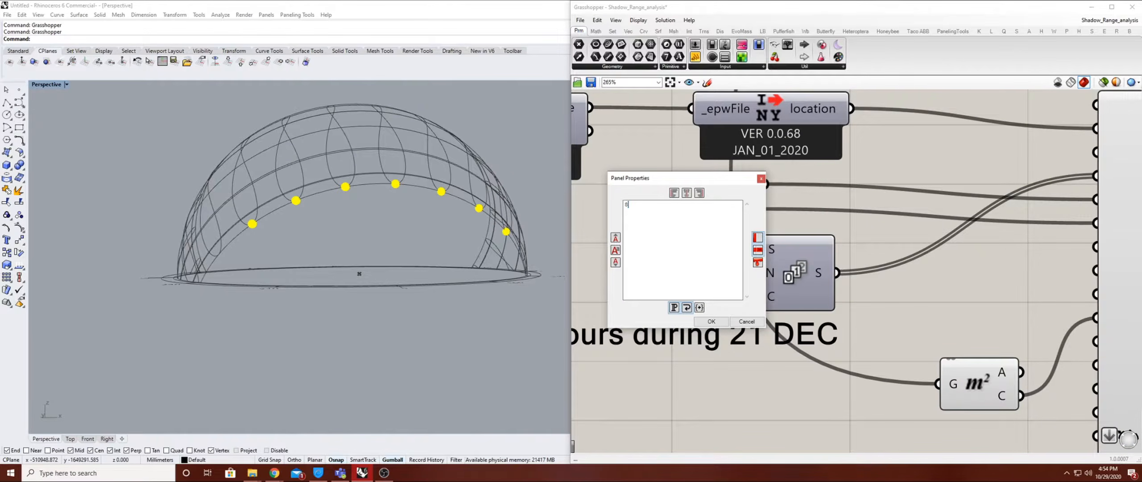
pyautogui.click(711, 322)
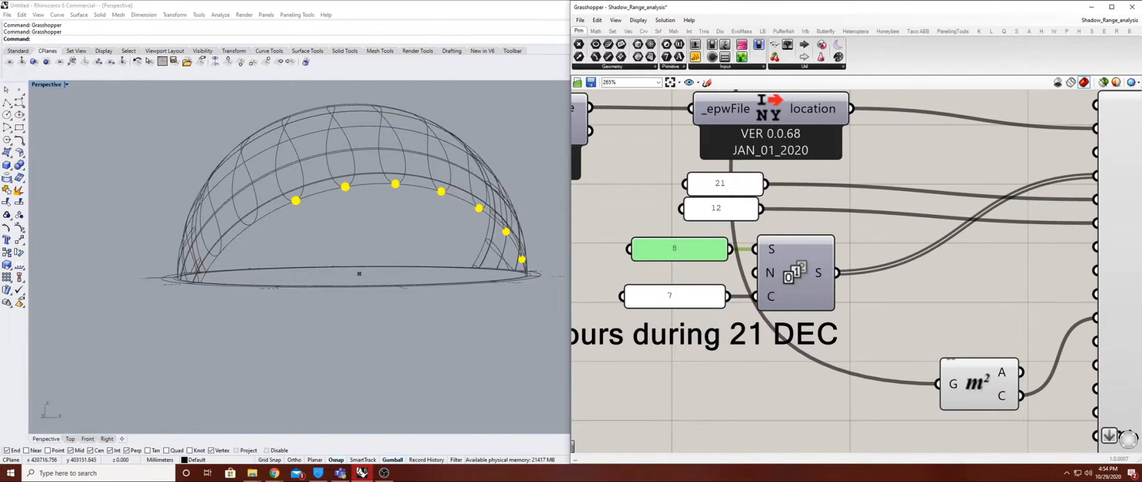
pyautogui.scroll(-2, 857, 272)
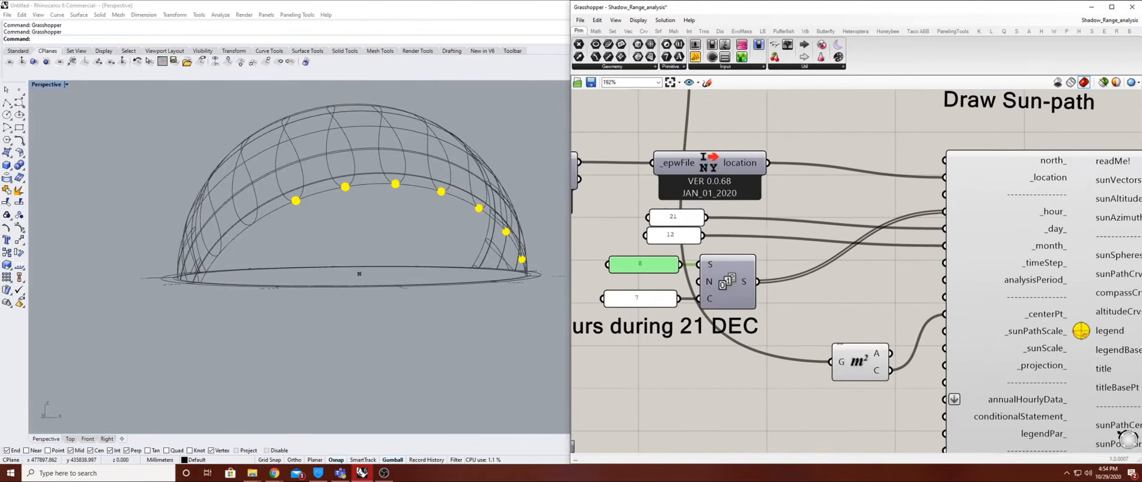
pyautogui.scroll(1, 1121, 433)
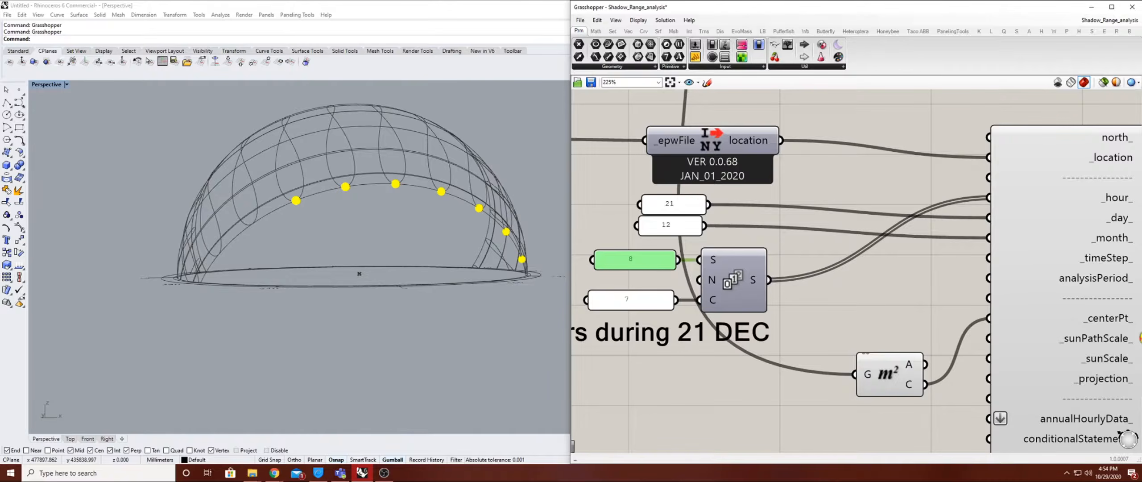
# Set the sun-path's month panel to 06, keeping the day panel at 21.
pyautogui.click(673, 203)
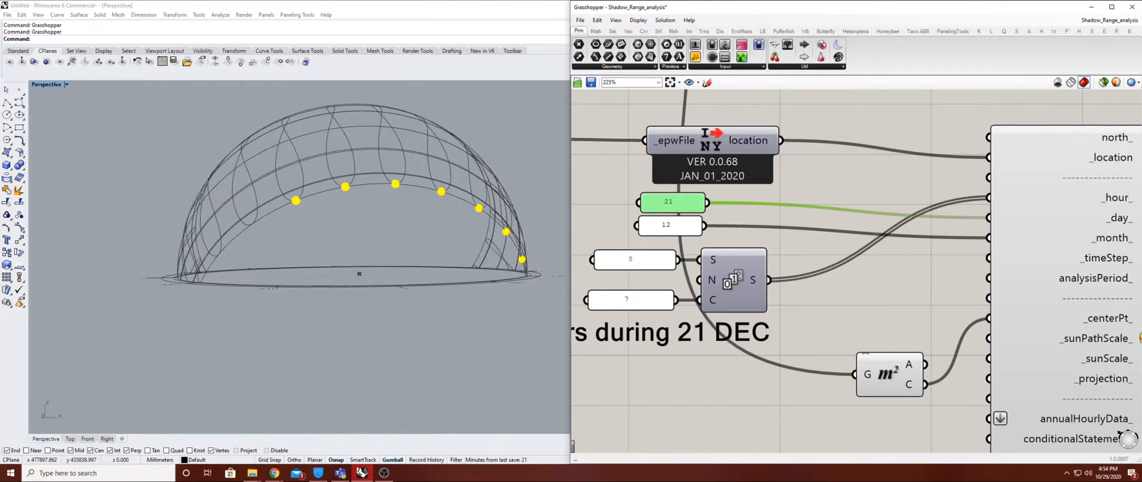
pyautogui.moveTo(669, 225); pyautogui.dragTo(670, 237)
pyautogui.doubleClick(669, 237)
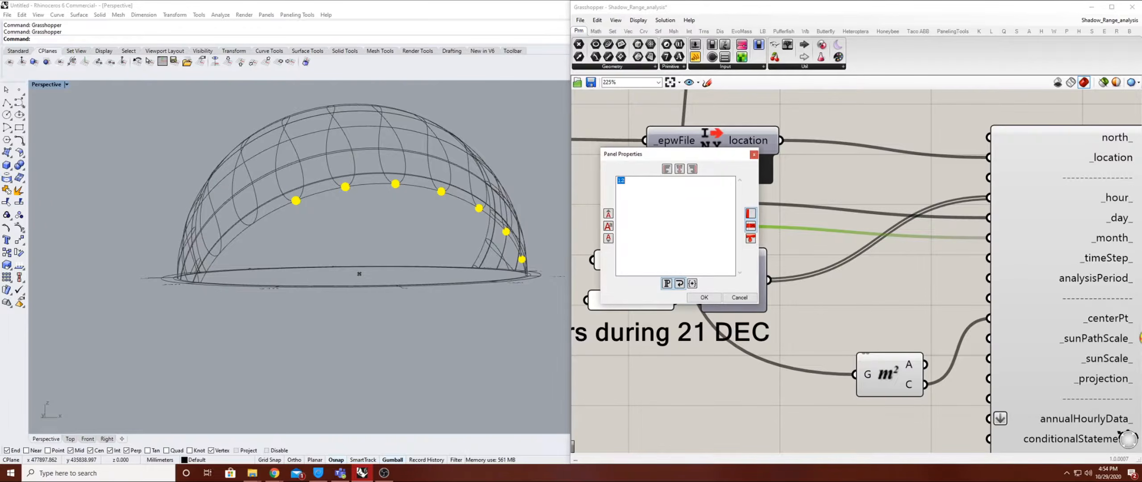
pyautogui.write('06')
pyautogui.click(704, 298)
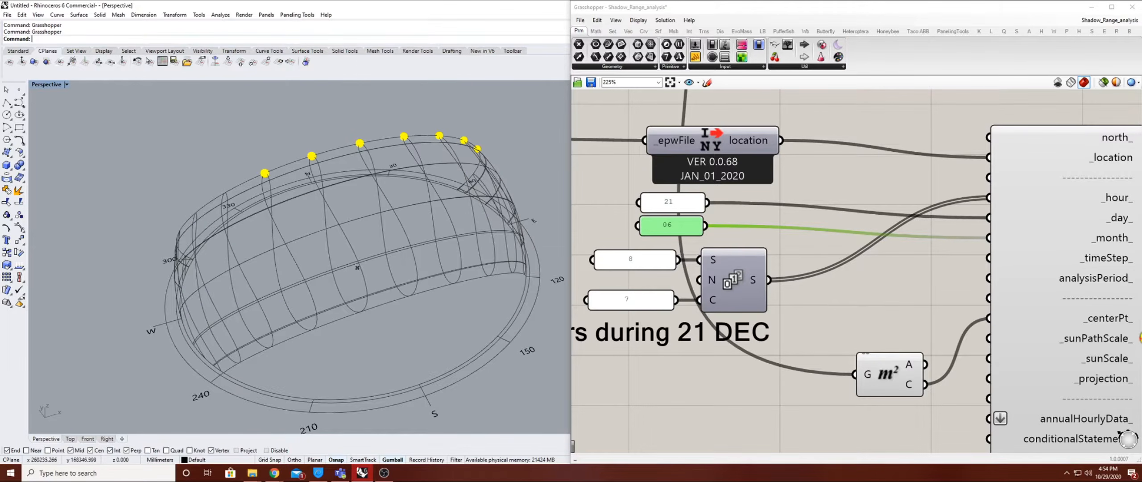
# Examine the weather file URL panel and the components that pass its location to the Sun-path.
pyautogui.scroll(-5, 747, 218)
pyautogui.scroll(2, 741, 192)
pyautogui.click(741, 192)
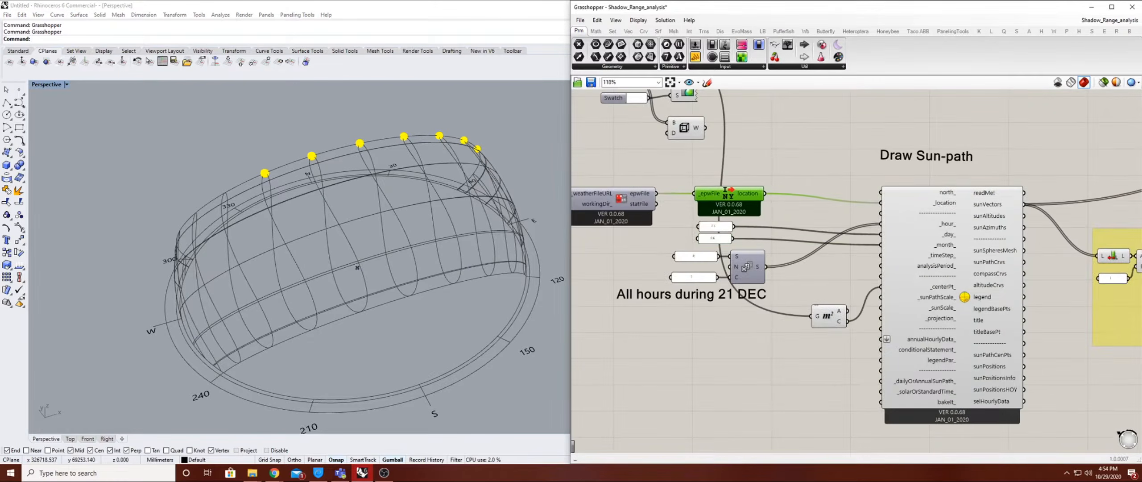
pyautogui.moveTo(740, 192); pyautogui.dragTo(927, 203, button='right')
pyautogui.moveTo(701, 210); pyautogui.dragTo(691, 209)
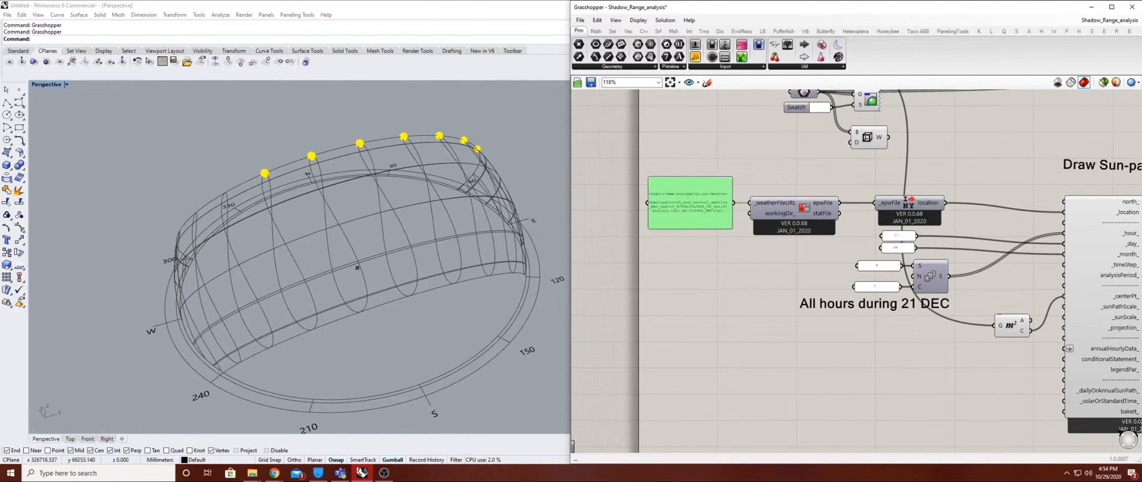
pyautogui.moveTo(690, 204); pyautogui.dragTo(690, 232, button='right')
pyautogui.scroll(3, 690, 232)
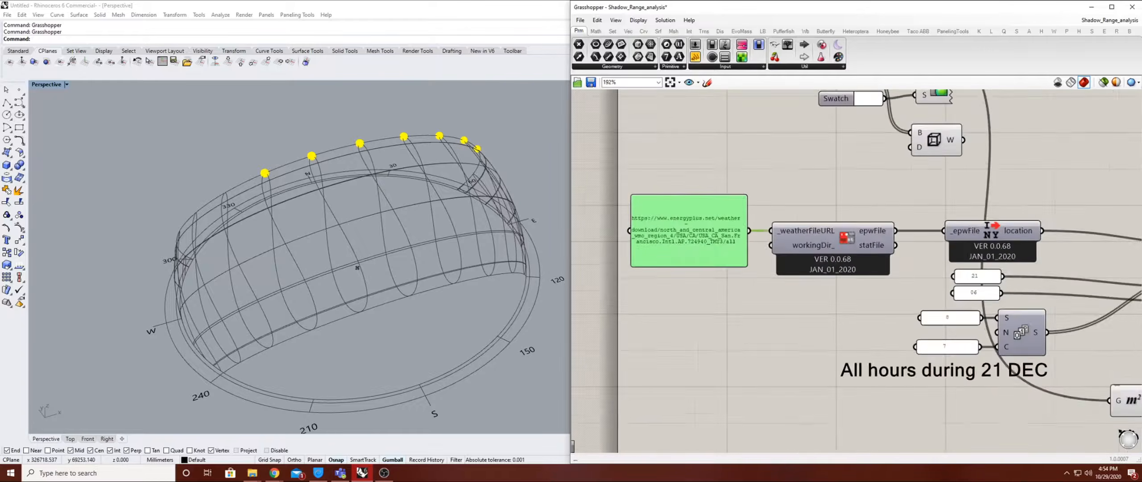
pyautogui.scroll(-5, 755, 202)
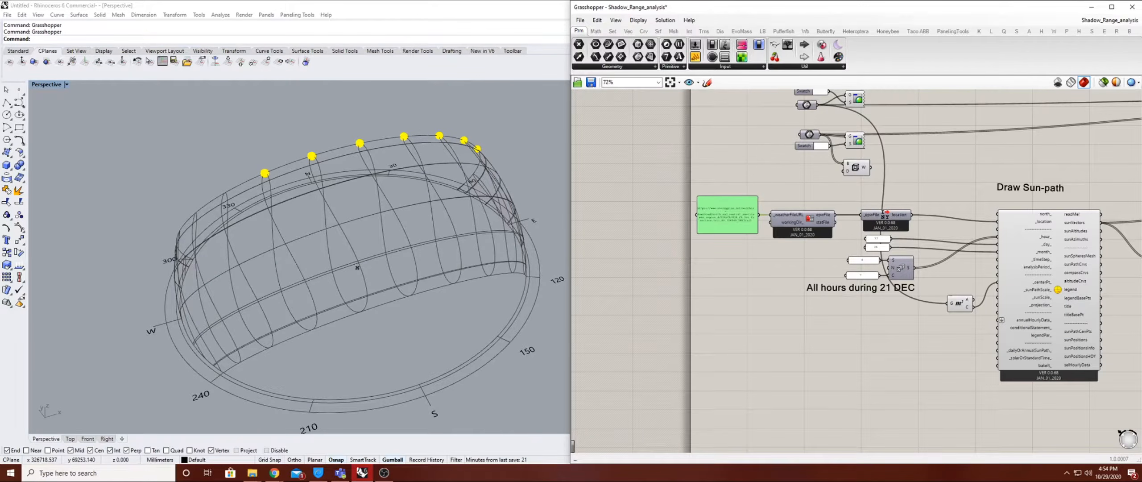
# Toggle the Sun-path component's preview off and back on.
pyautogui.moveTo(999, 165); pyautogui.dragTo(735, 163, button='right')
pyautogui.scroll(-1, 735, 163)
pyautogui.scroll(3, 785, 269)
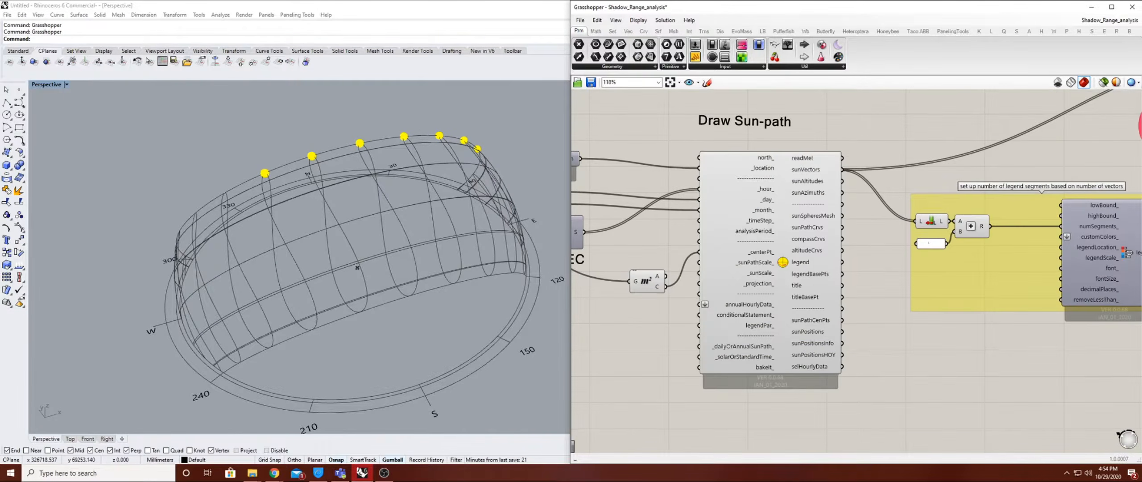
pyautogui.rightClick(782, 262)
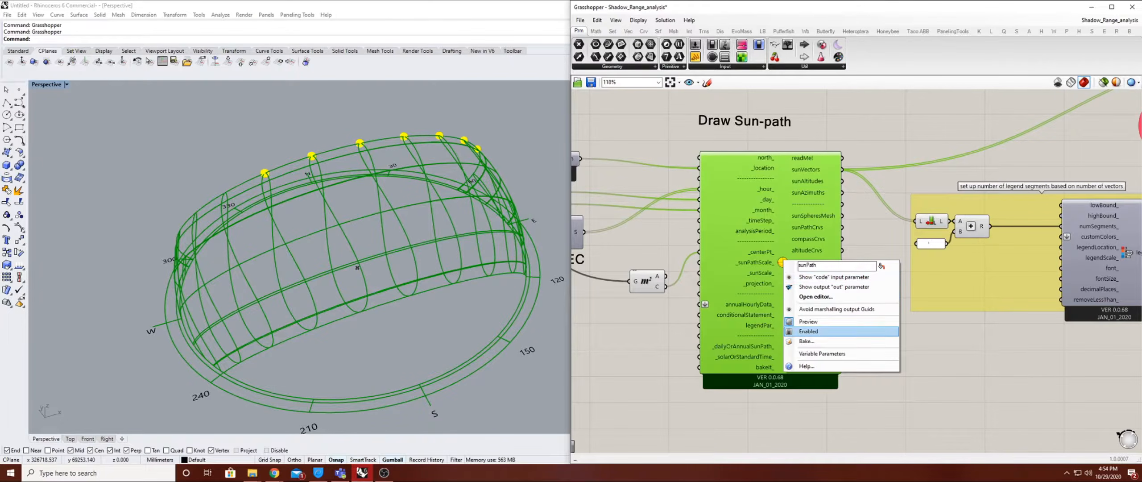
pyautogui.click(809, 321)
pyautogui.moveTo(809, 321); pyautogui.dragTo(802, 342, button='right')
pyautogui.rightClick(872, 271)
pyautogui.click(899, 333)
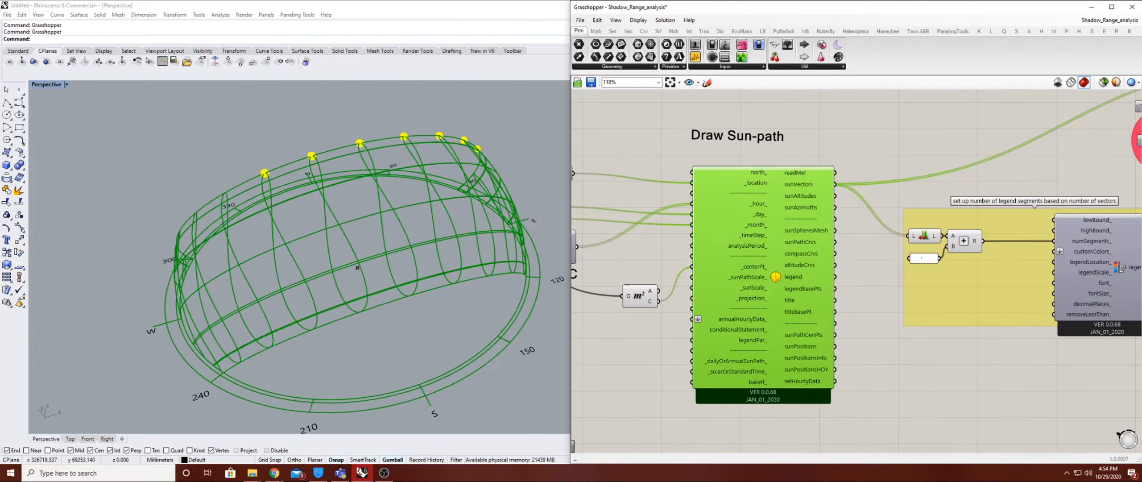
pyautogui.click(868, 348)
# Run the sunlight hours analysis by switching its _runIt toggle to True.
pyautogui.scroll(-1, 1026, 203)
pyautogui.moveTo(1026, 203); pyautogui.dragTo(625, 337, button='right')
pyautogui.scroll(3, 938, 183)
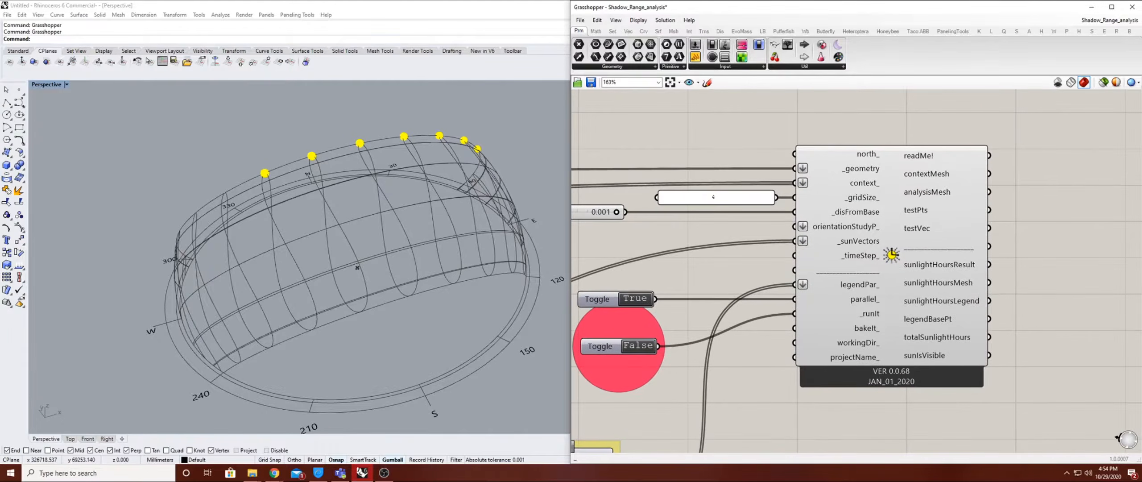
pyautogui.scroll(8, 357, 268)
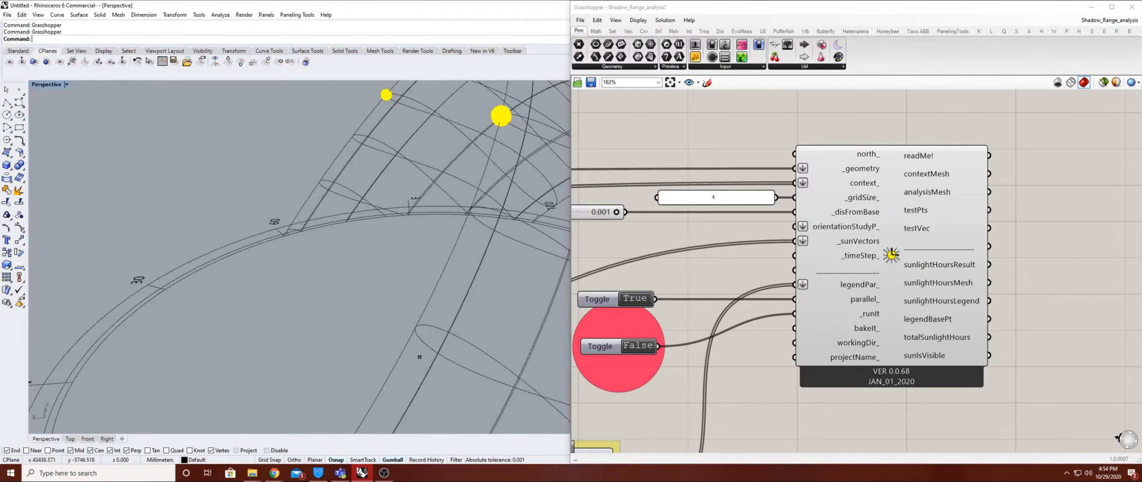
pyautogui.moveTo(312, 276); pyautogui.dragTo(491, 312, button='right')
pyautogui.keyDown('shift'); pyautogui.moveTo(491, 379); pyautogui.dragTo(207, 285, button='right'); pyautogui.keyUp('shift')
pyautogui.scroll(3, 206, 286)
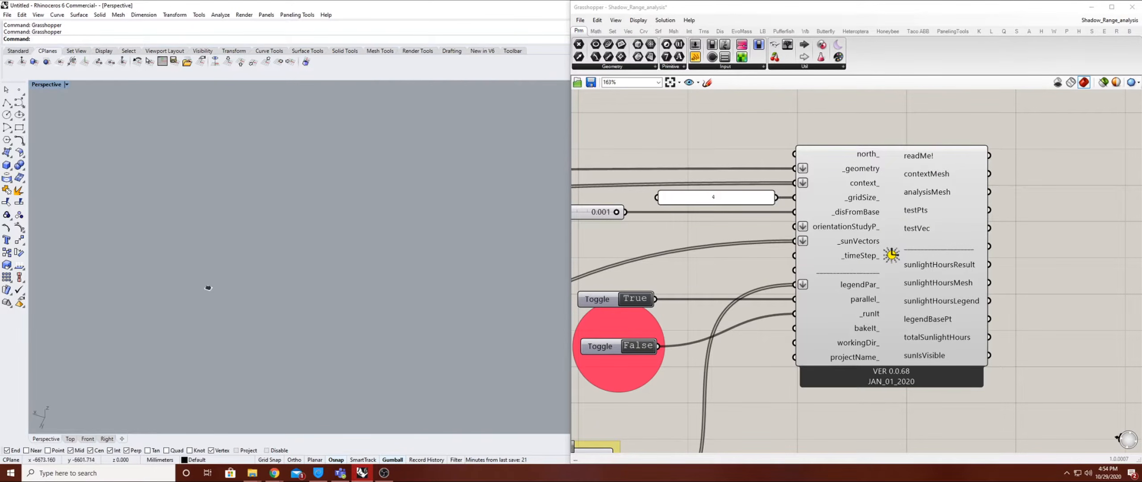
pyautogui.scroll(8, 154, 293)
pyautogui.scroll(-2, 154, 293)
pyautogui.moveTo(892, 259); pyautogui.dragTo(914, 251)
pyautogui.moveTo(913, 251); pyautogui.dragTo(960, 228, button='right')
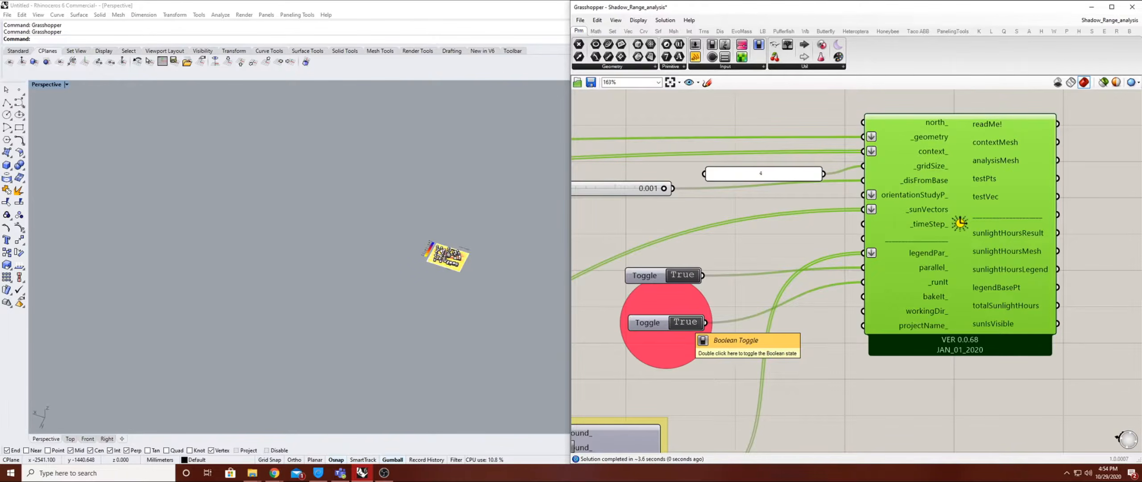
pyautogui.doubleClick(685, 322)
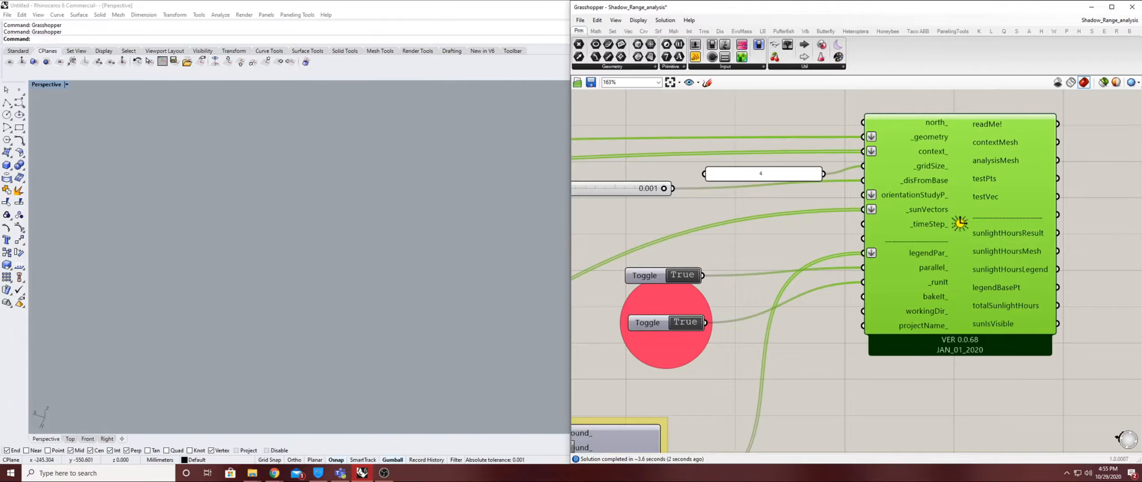
# Bake the test surface parameter to the Default layer with the default attributes.
pyautogui.click(448, 255)
pyautogui.scroll(6, 448, 255)
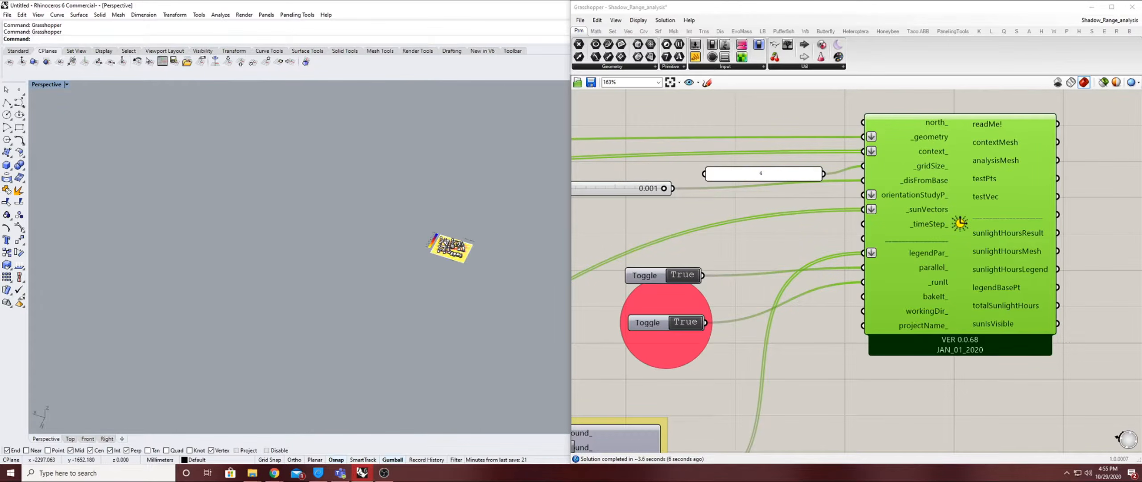
pyautogui.scroll(-4, 668, 244)
pyautogui.moveTo(667, 244); pyautogui.dragTo(777, 254, button='right')
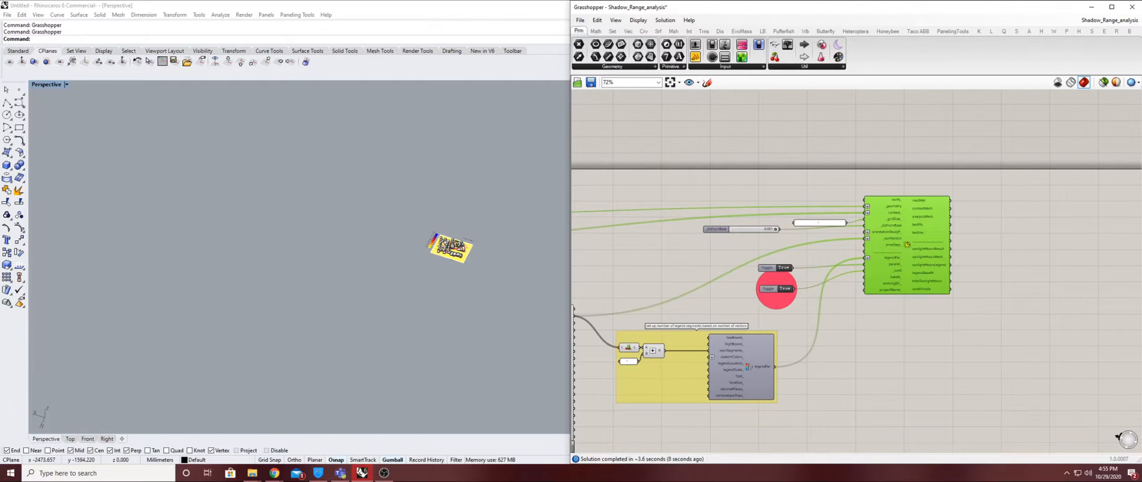
pyautogui.scroll(-5, 608, 249)
pyautogui.moveTo(608, 249); pyautogui.dragTo(750, 264, button='right')
pyautogui.scroll(11, 665, 251)
pyautogui.click(623, 298)
pyautogui.rightClick(623, 298)
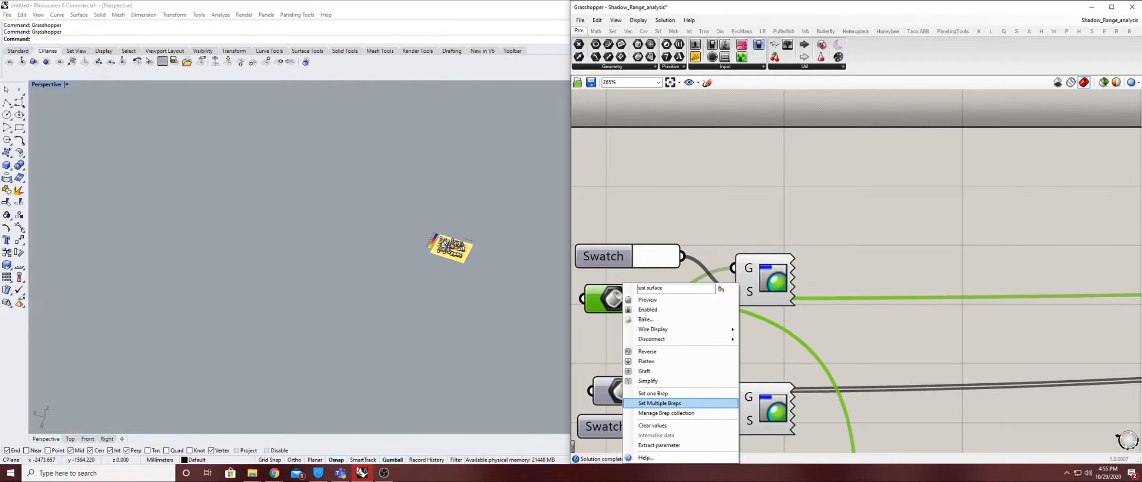
pyautogui.click(646, 319)
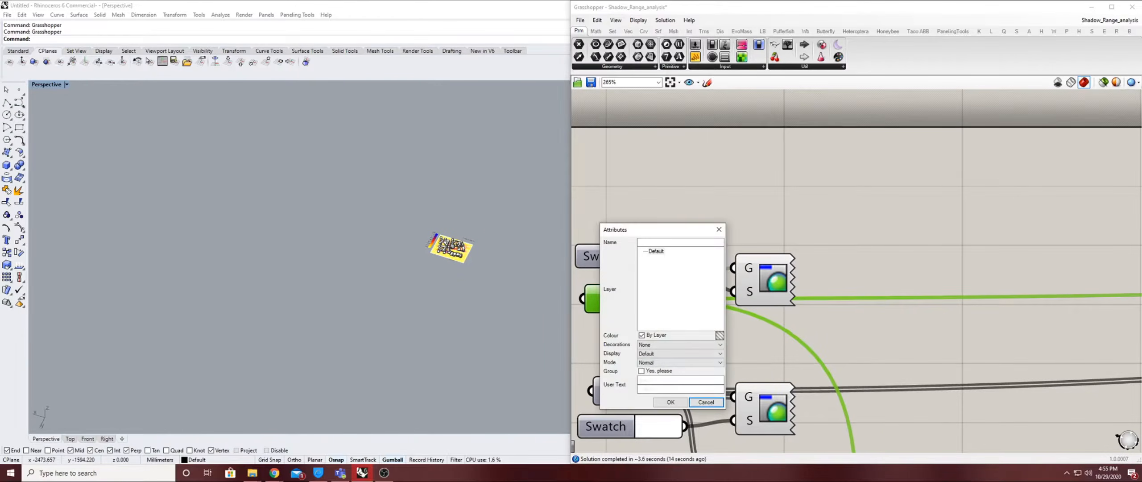
pyautogui.click(670, 402)
# Zoom Perspective to the selected baked surface and hide that surface.
pyautogui.write('Z')
pyautogui.press('Return')
pyautogui.write('s')
pyautogui.press('Return')
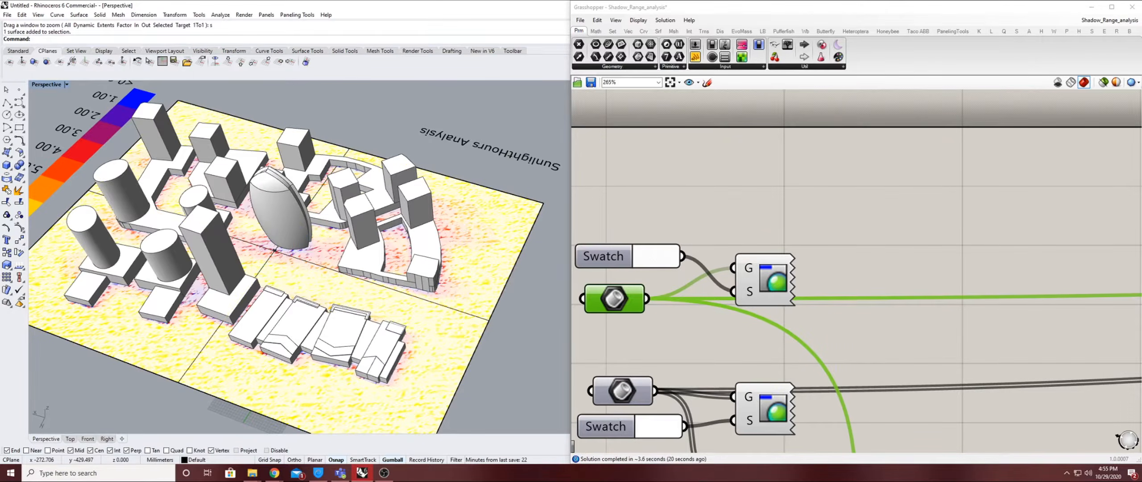
pyautogui.hotkey('ctrl', 'h')
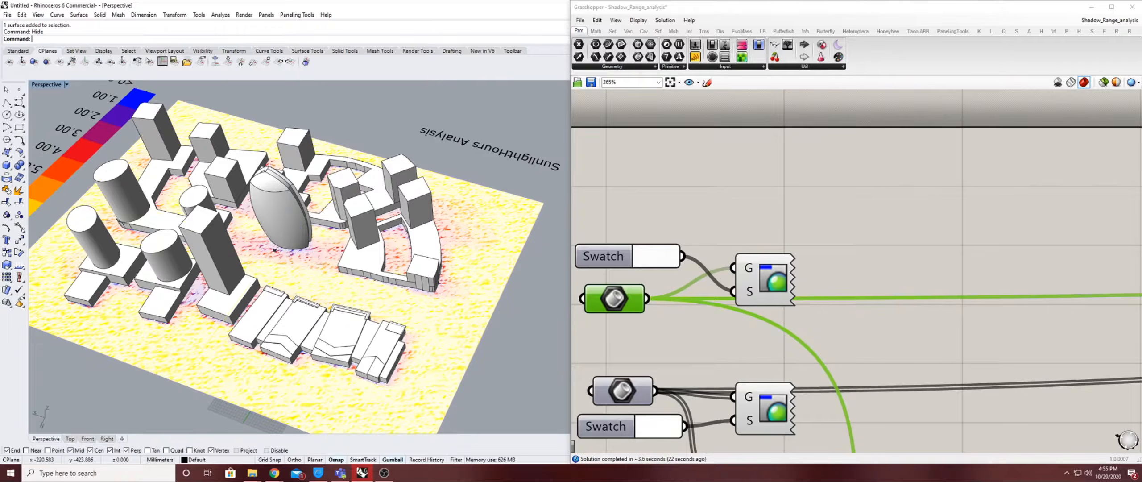
# Turn off the preview of the Custom Preview component connected to the test surface.
pyautogui.click(781, 275)
pyautogui.middleClick(781, 274)
pyautogui.click(803, 244)
# Examine the coloured sunlight hours mesh around the buildings in Perspective from several angles.
pyautogui.scroll(-4, 410, 252)
pyautogui.moveTo(307, 250); pyautogui.dragTo(183, 246, button='right')
pyautogui.scroll(7, 359, 288)
pyautogui.scroll(-6, 359, 288)
pyautogui.keyDown('shift'); pyautogui.moveTo(424, 215); pyautogui.dragTo(255, 245, button='right'); pyautogui.keyUp('shift')
pyautogui.scroll(-3, 384, 170)
pyautogui.keyDown('shift'); pyautogui.moveTo(393, 161); pyautogui.dragTo(267, 254, button='right'); pyautogui.keyUp('shift')
pyautogui.scroll(7, 384, 207)
pyautogui.scroll(-7, 392, 223)
pyautogui.scroll(4, 402, 246)
pyautogui.moveTo(402, 245); pyautogui.dragTo(359, 270, button='right')
pyautogui.keyDown('shift'); pyautogui.moveTo(312, 138); pyautogui.dragTo(339, 177, button='right'); pyautogui.keyUp('shift')
pyautogui.scroll(7, 339, 176)
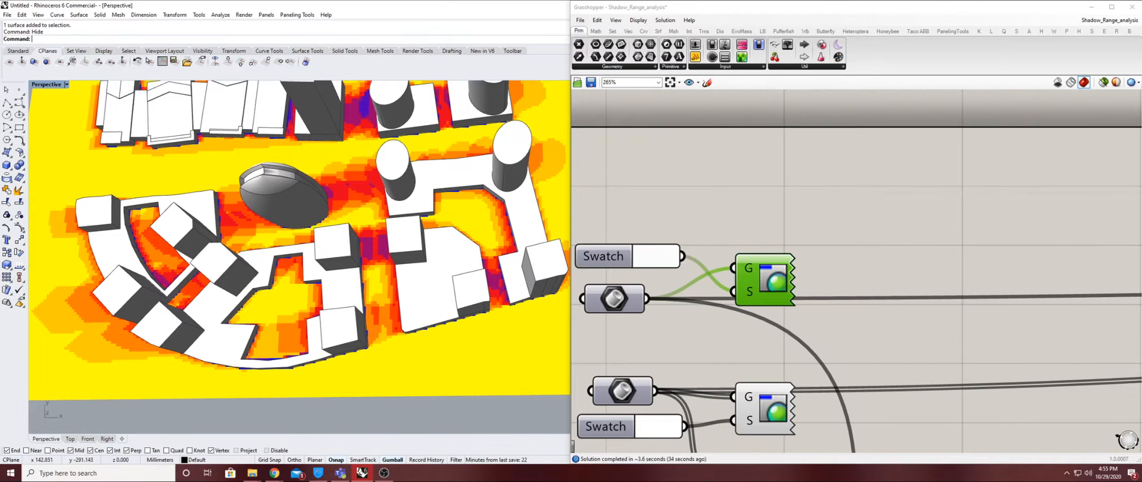
pyautogui.keyDown('shift'); pyautogui.moveTo(281, 223); pyautogui.dragTo(355, 198, button='right'); pyautogui.keyUp('shift')
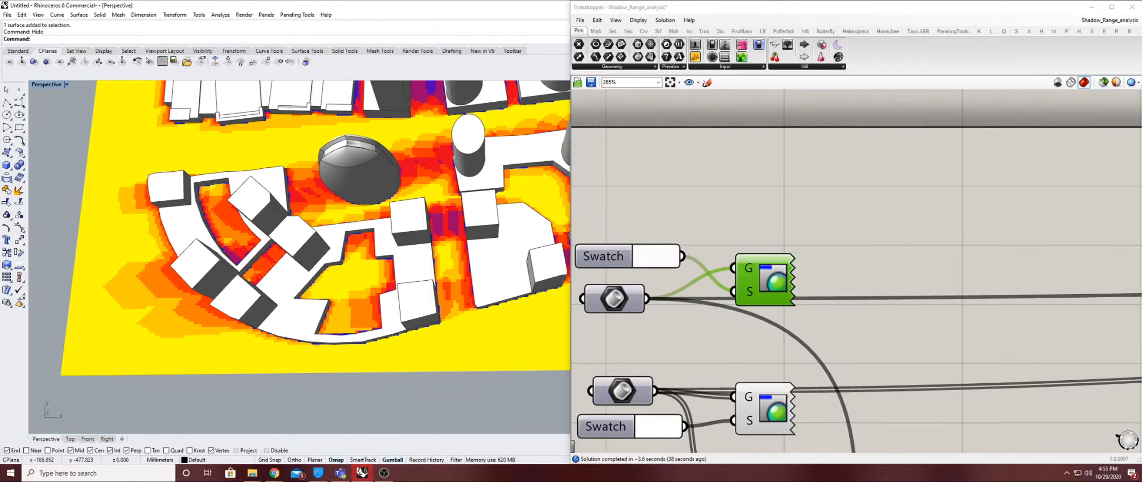
# Review the day, month and Series panels alongside the whole sunlight hours result and its Hours legend.
pyautogui.scroll(-9, 689, 268)
pyautogui.moveTo(773, 345); pyautogui.dragTo(1000, 296, button='right')
pyautogui.scroll(4, 999, 297)
pyautogui.scroll(5, 821, 264)
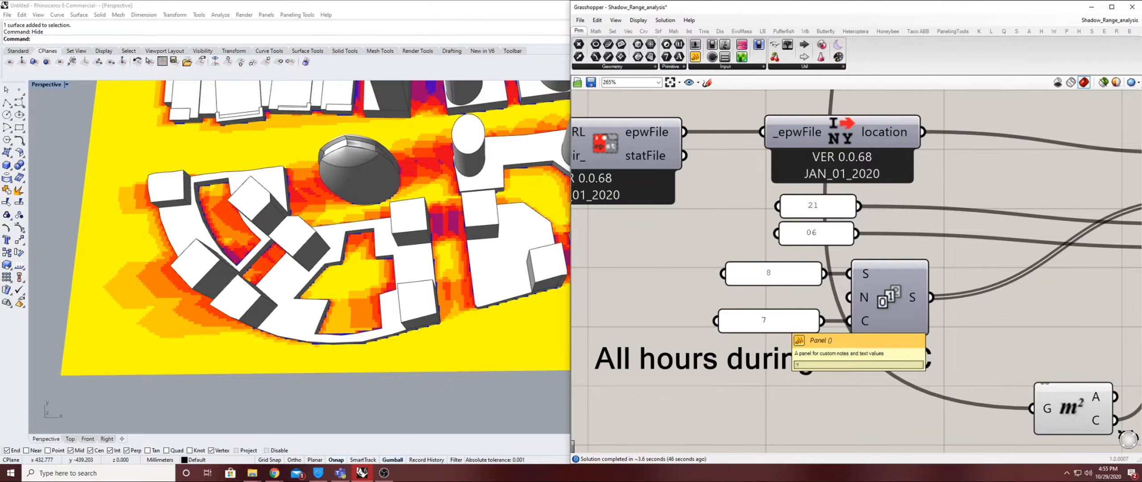
pyautogui.scroll(-3, 395, 197)
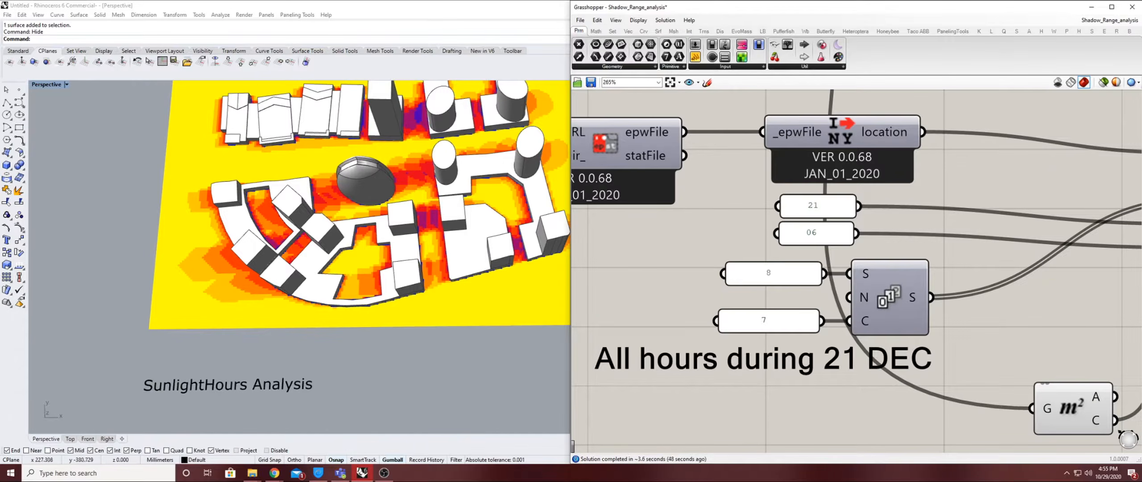
pyautogui.scroll(-2, 397, 232)
pyautogui.click(397, 232)
pyautogui.moveTo(397, 232); pyautogui.dragTo(262, 233, button='right')
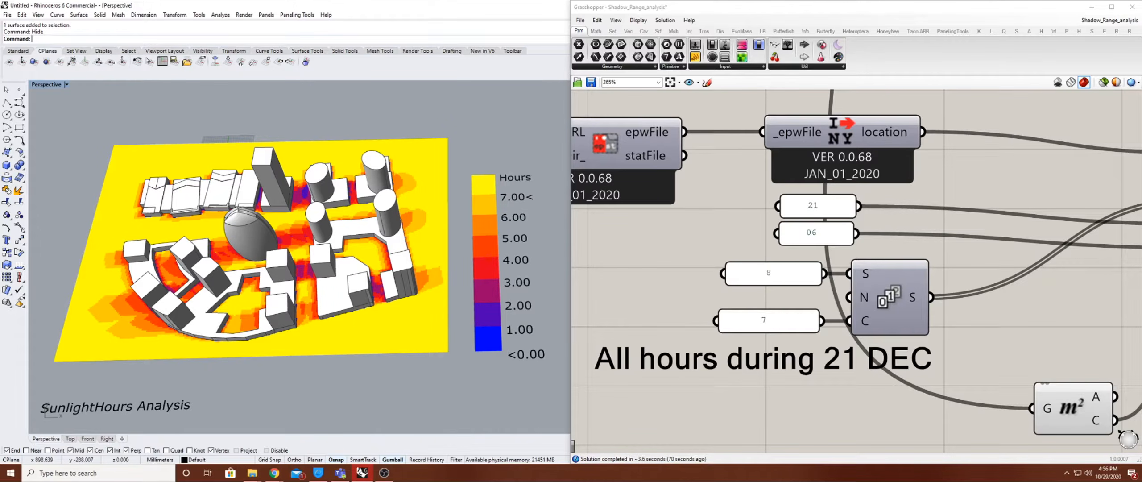
# Select the day, month and Series inputs and examine the shaded areas between the buildings against the Hours legend.
pyautogui.moveTo(948, 181); pyautogui.dragTo(603, 348)
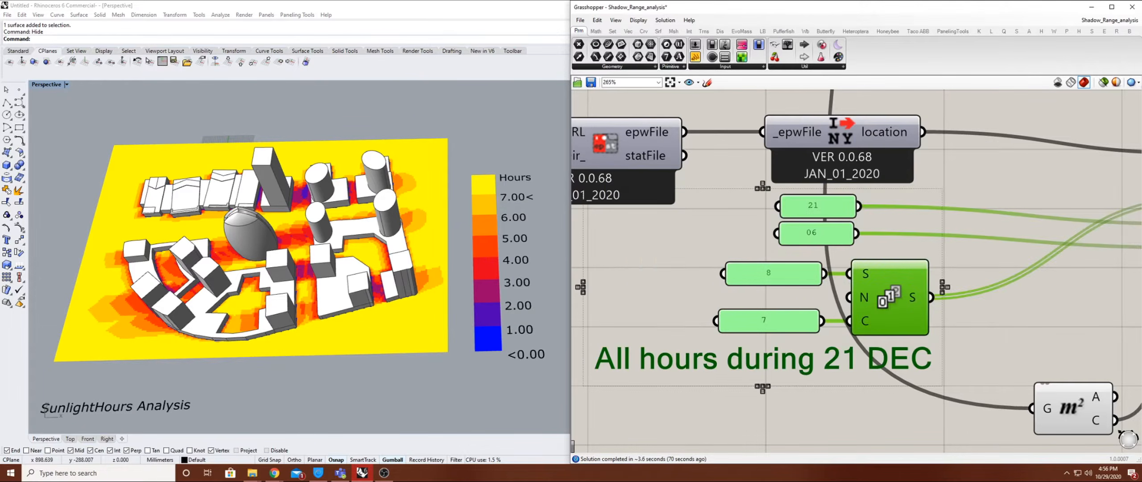
pyautogui.scroll(-3, 613, 326)
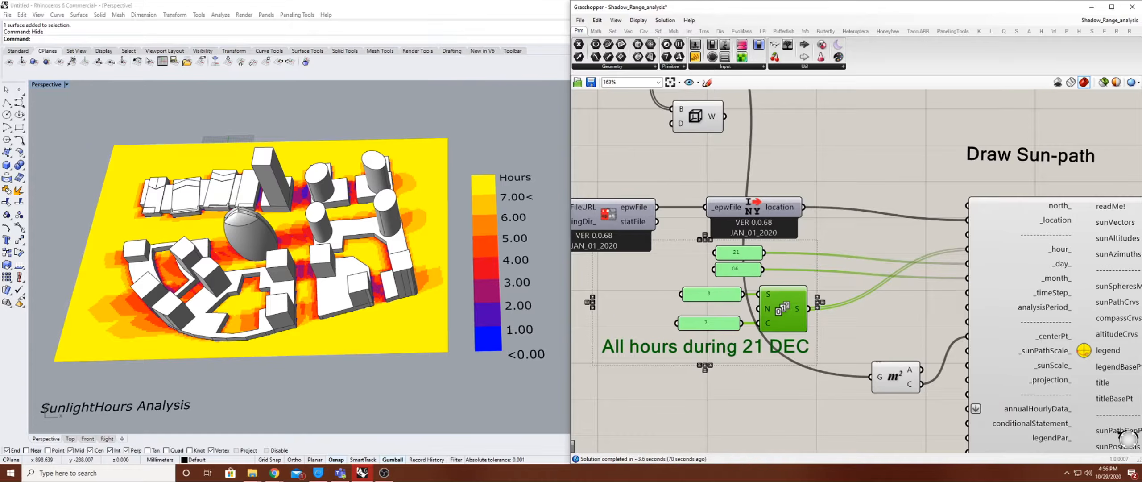
pyautogui.scroll(5, 290, 205)
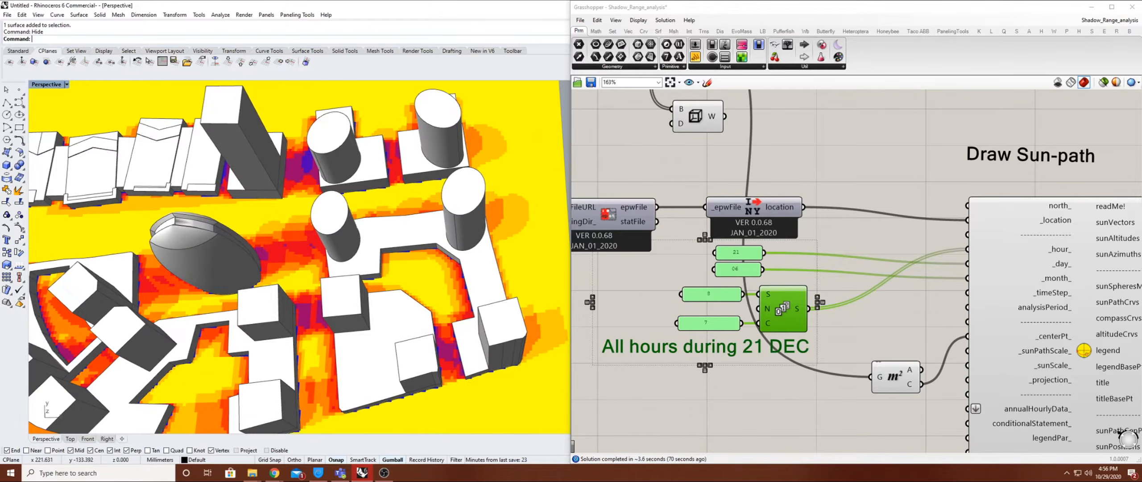
pyautogui.scroll(-1, 304, 188)
pyautogui.keyDown('shift'); pyautogui.moveTo(322, 223); pyautogui.dragTo(236, 208, button='right'); pyautogui.keyUp('shift')
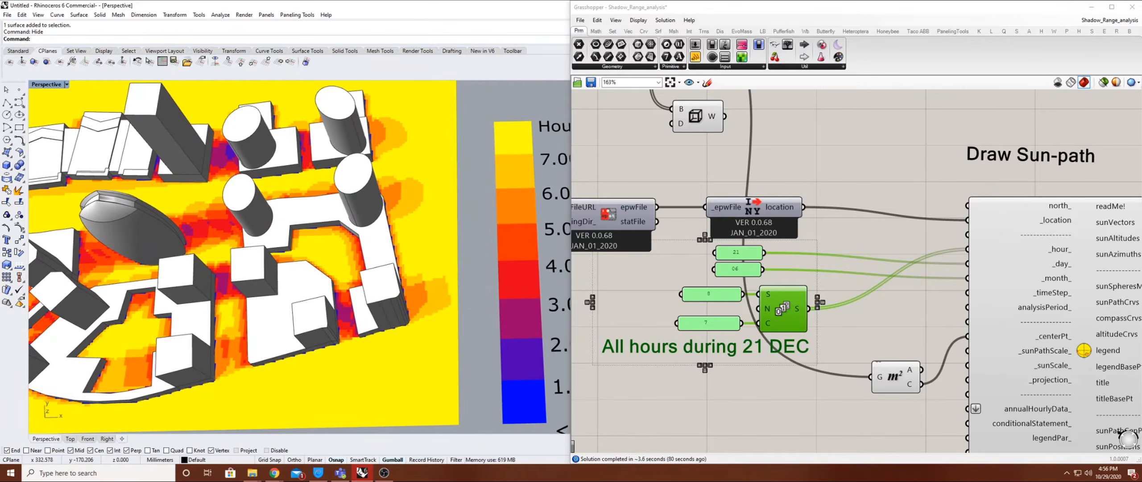
pyautogui.scroll(3, 328, 326)
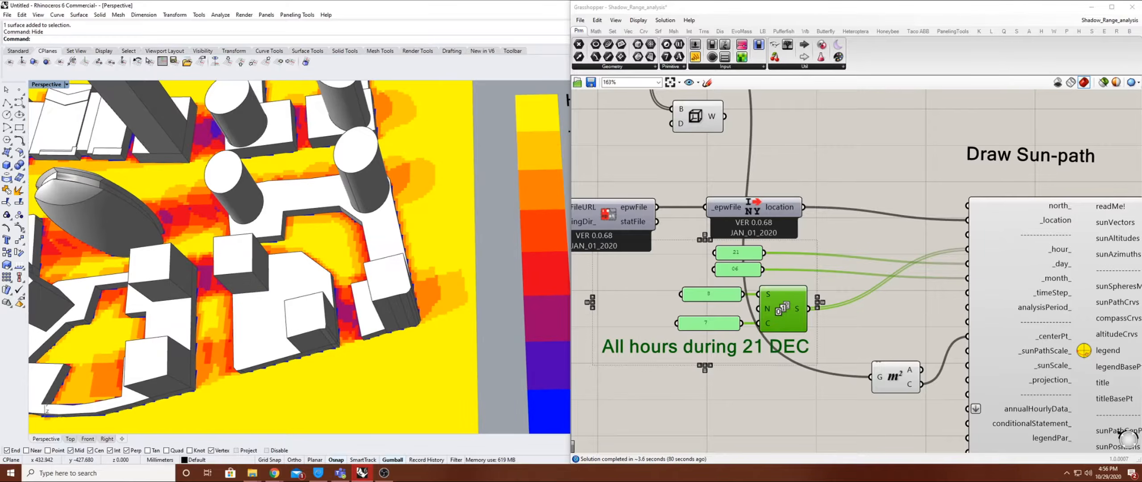
pyautogui.scroll(-3, 299, 256)
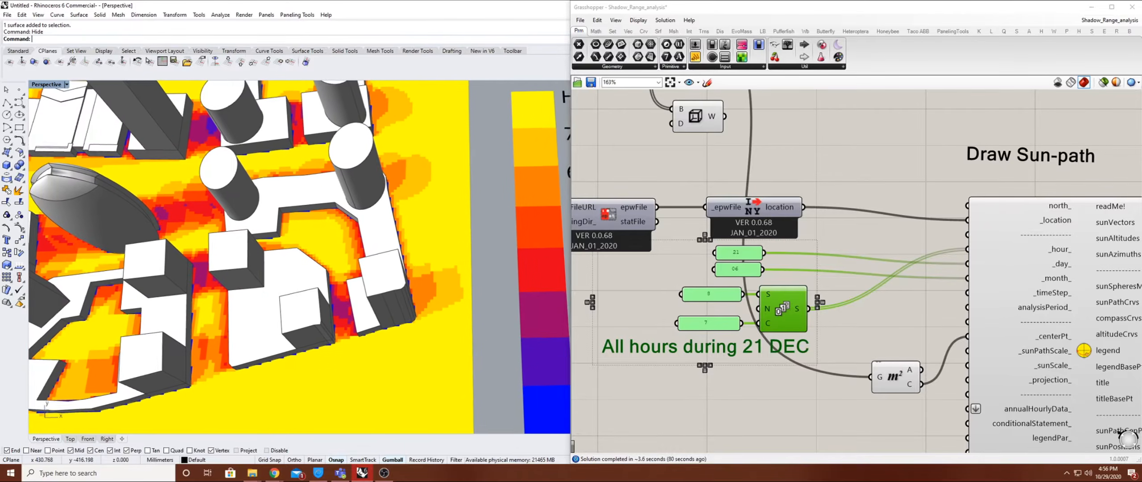
pyautogui.scroll(2, 299, 257)
pyautogui.scroll(-2, 282, 276)
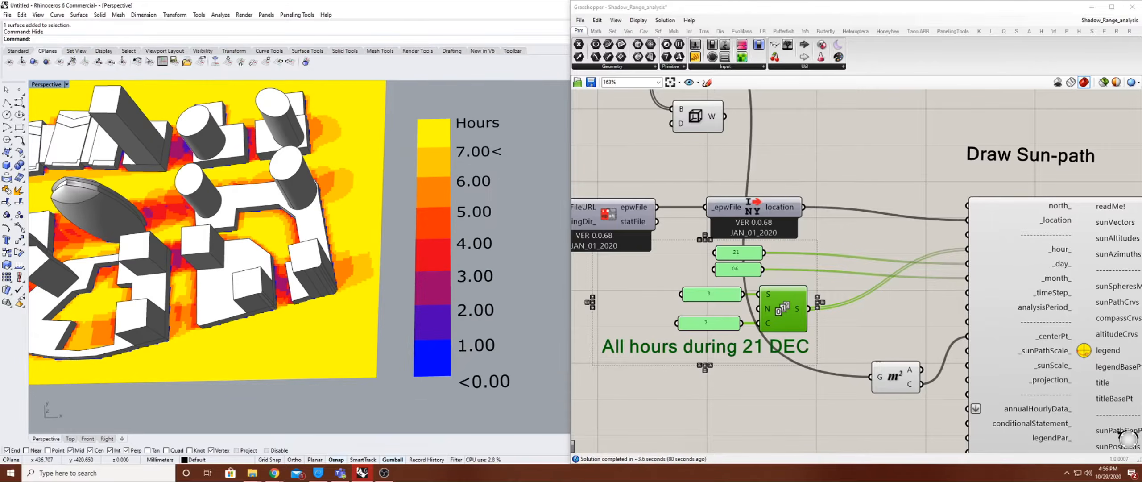
pyautogui.scroll(-2, 67, 112)
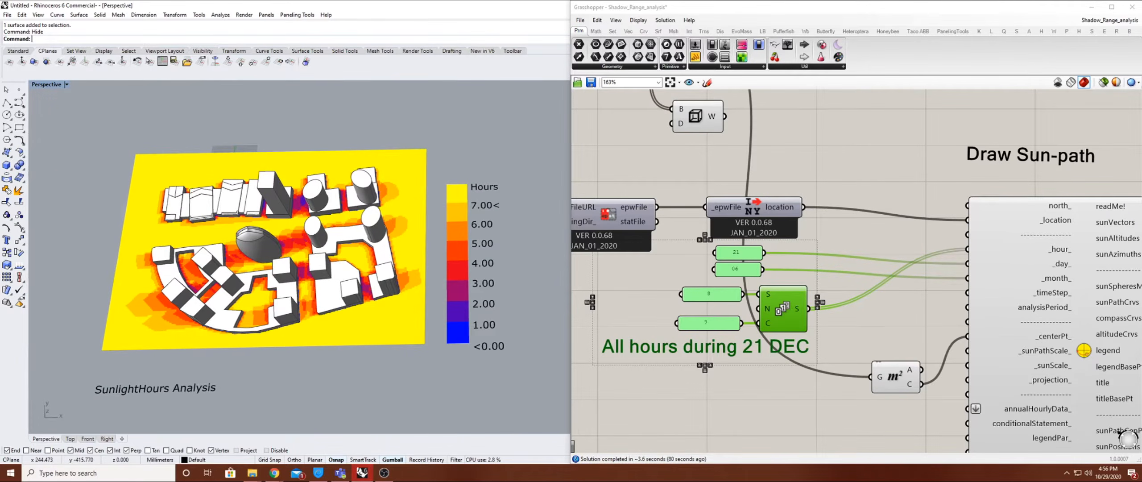
pyautogui.scroll(5, 67, 112)
pyautogui.scroll(-5, 299, 257)
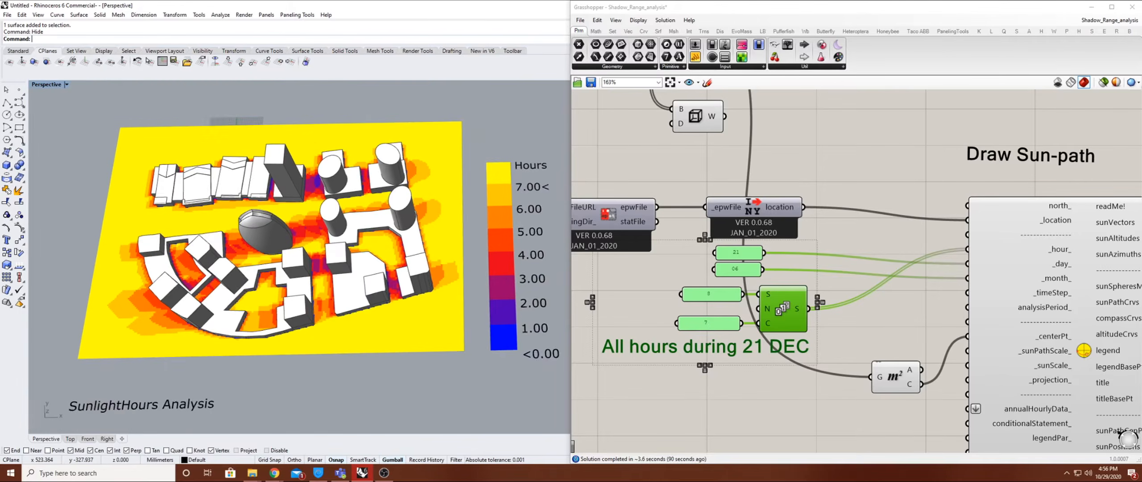
# Inspect the sunlight hours mesh around the courtyard buildings up close and as a whole against the Hours legend.
pyautogui.scroll(8, 312, 241)
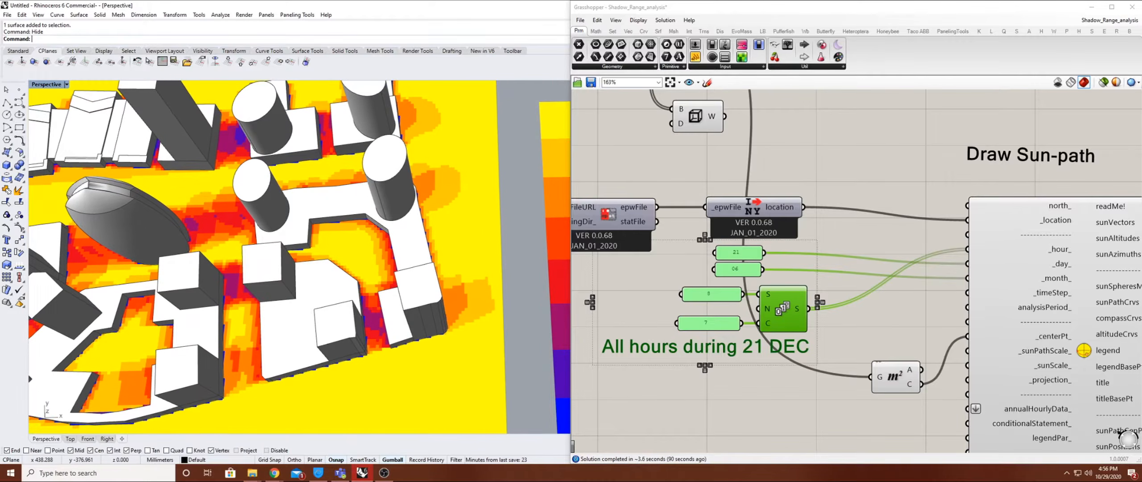
pyautogui.scroll(-5, 312, 241)
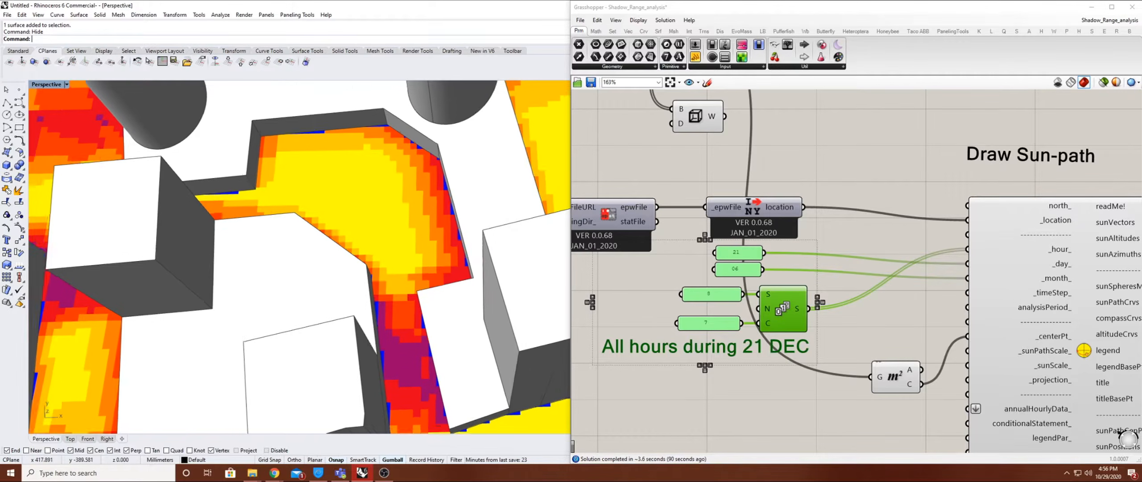
pyautogui.scroll(-5, 312, 240)
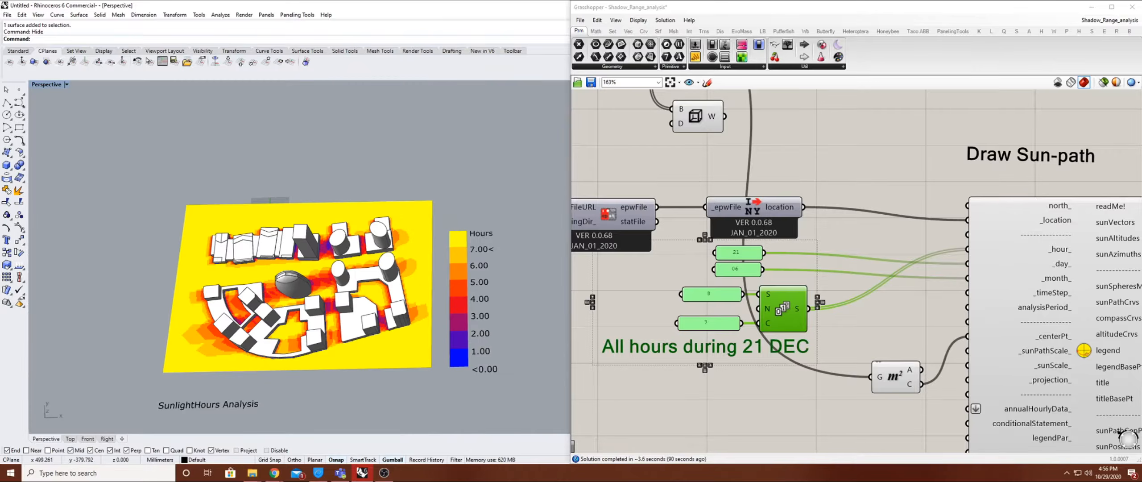
pyautogui.keyDown('shift'); pyautogui.moveTo(321, 274); pyautogui.dragTo(347, 267, button='right'); pyautogui.keyUp('shift')
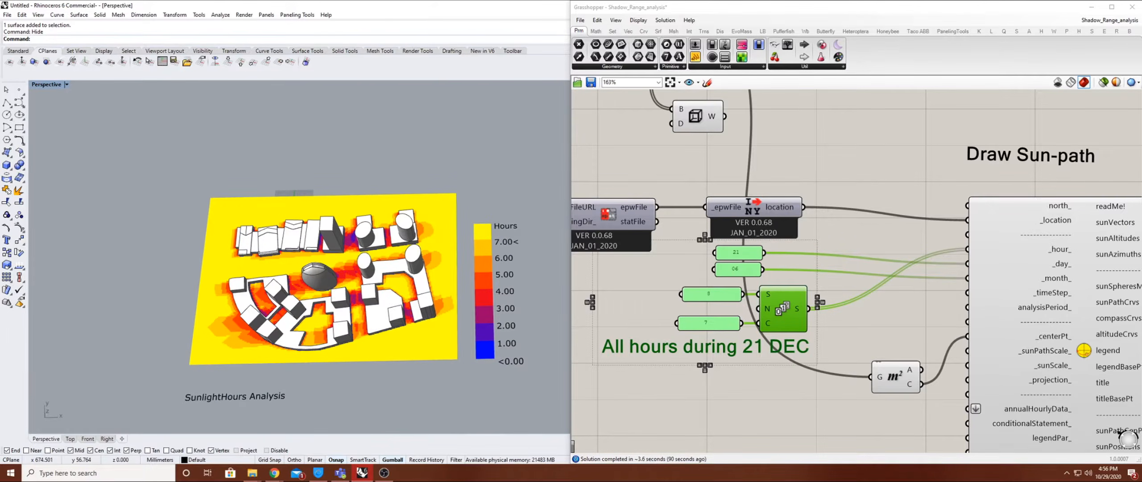
pyautogui.click(634, 281)
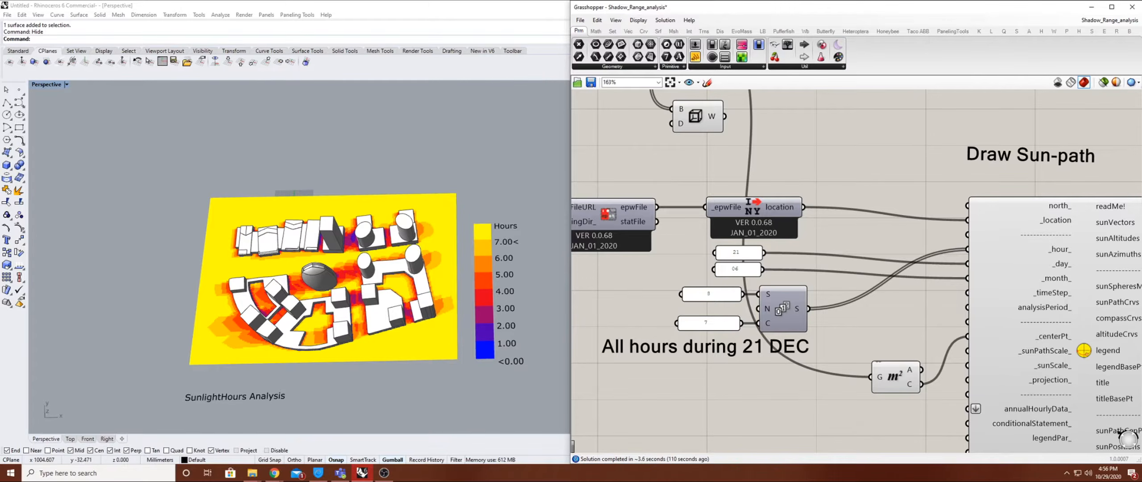
# Position the grid size panel and the _disFromBase slider next to their matching inputs on the sunlight hours analysis component.
pyautogui.scroll(-4, 687, 219)
pyautogui.moveTo(1022, 241); pyautogui.dragTo(593, 251, button='right')
pyautogui.scroll(3, 810, 248)
pyautogui.moveTo(826, 116); pyautogui.dragTo(642, 268, button='right')
pyautogui.scroll(2, 630, 207)
pyautogui.moveTo(630, 208); pyautogui.dragTo(694, 219, button='right')
pyautogui.moveTo(584, 230); pyautogui.dragTo(608, 227)
pyautogui.moveTo(609, 226); pyautogui.dragTo(599, 215, button='right')
pyautogui.moveTo(589, 214); pyautogui.dragTo(630, 245)
pyautogui.moveTo(826, 199)
pyautogui.mouseDown()
pyautogui.moveTo(826, 182)
pyautogui.moveTo(833, 190)
pyautogui.mouseUp()
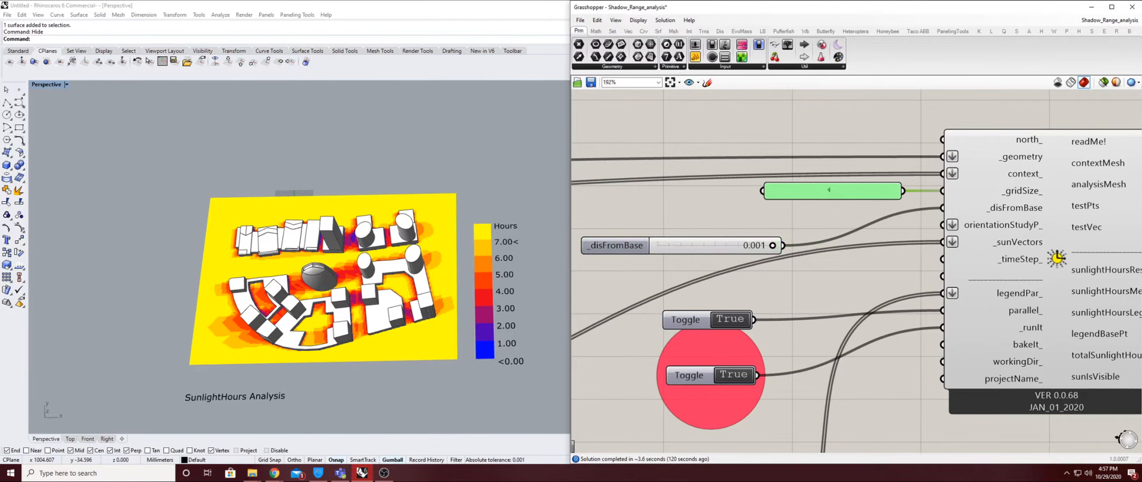
pyautogui.moveTo(616, 245); pyautogui.dragTo(738, 215)
pyautogui.moveTo(880, 255); pyautogui.dragTo(828, 136)
pyautogui.rightClick(854, 118)
pyautogui.click(881, 132)
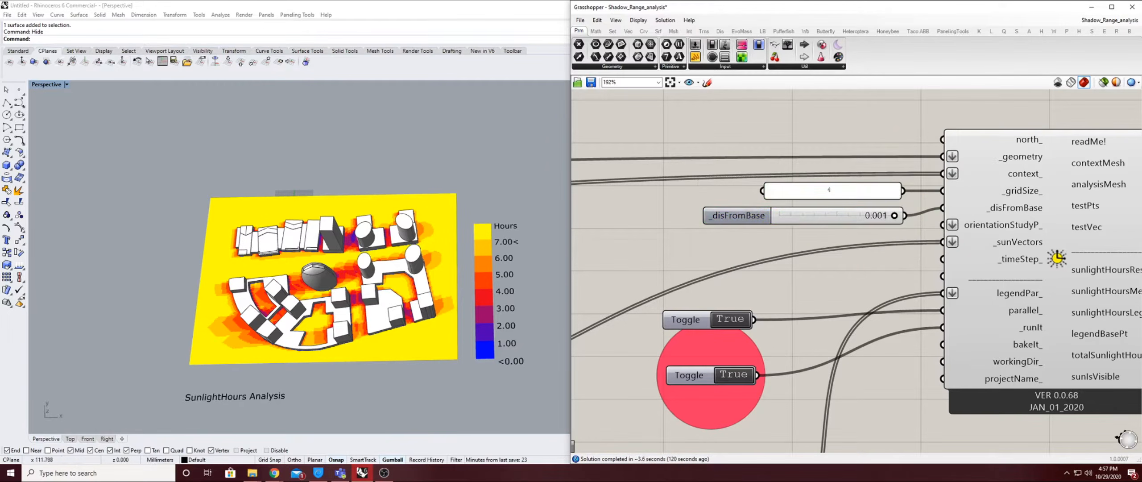
# Read the _gridSize_ input description and examine the mesh cell resolution around the buildings in Perspective.
pyautogui.scroll(6, 285, 277)
pyautogui.scroll(-6, 424, 260)
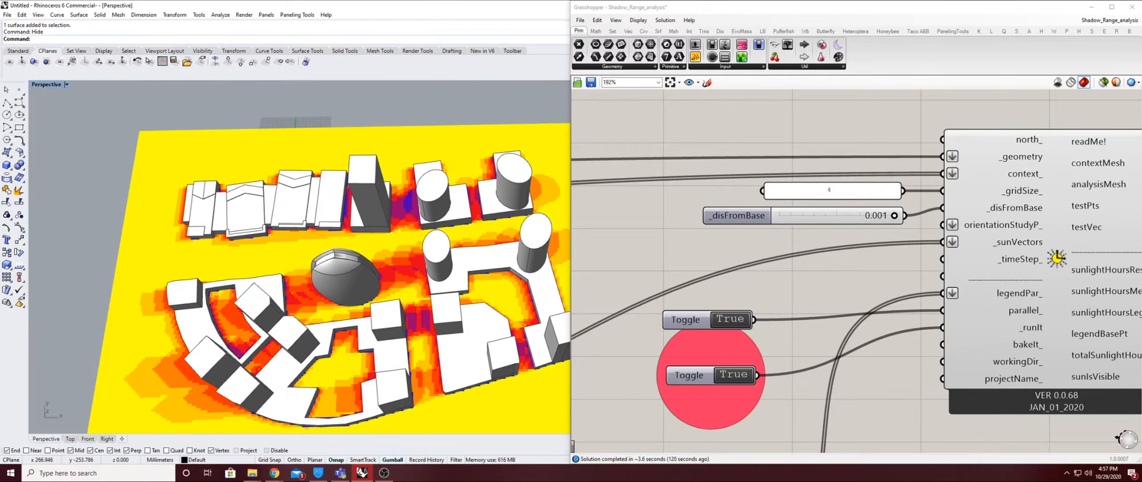
pyautogui.scroll(3, 1102, 196)
pyautogui.click(870, 188)
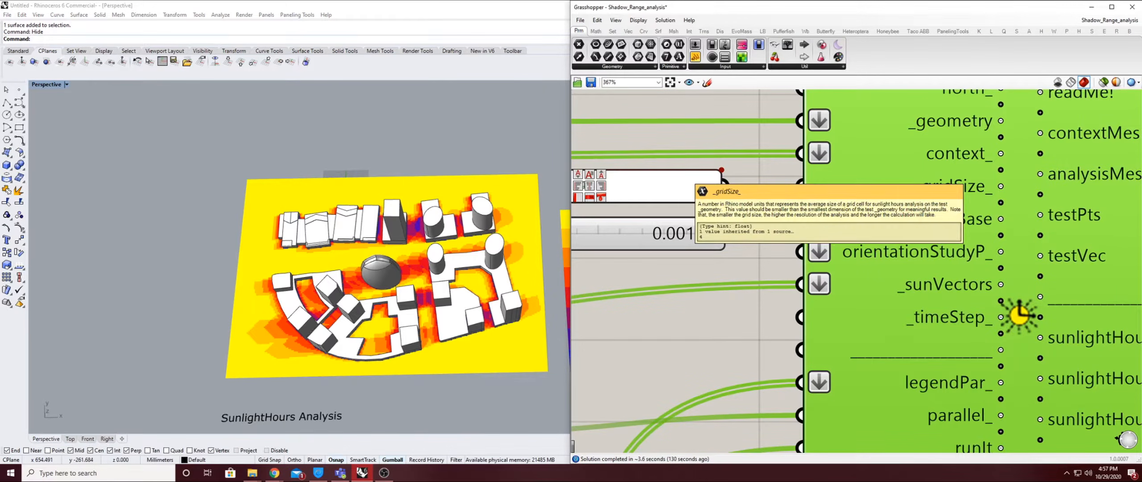
pyautogui.scroll(-3, 978, 250)
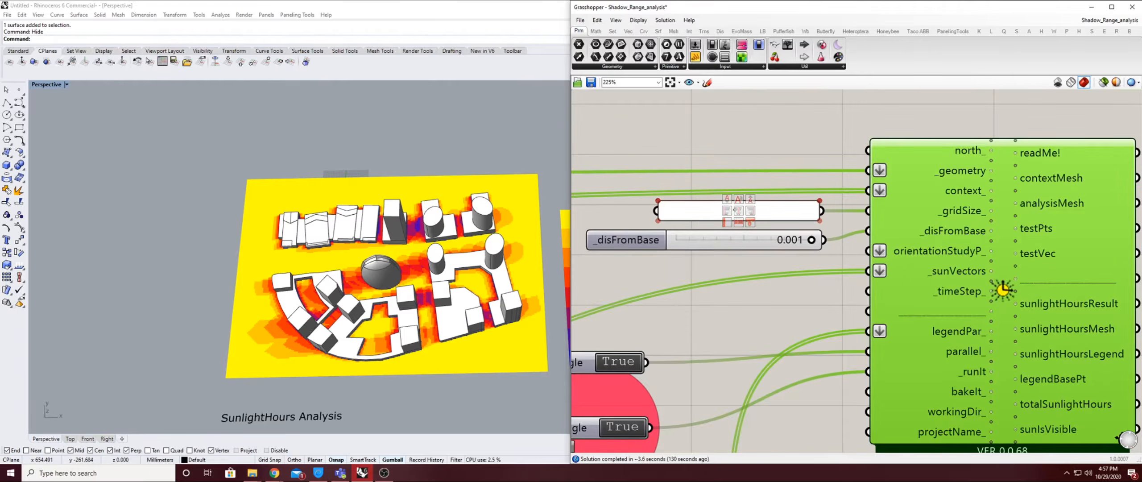
pyautogui.scroll(5, 384, 270)
pyautogui.scroll(2, 384, 269)
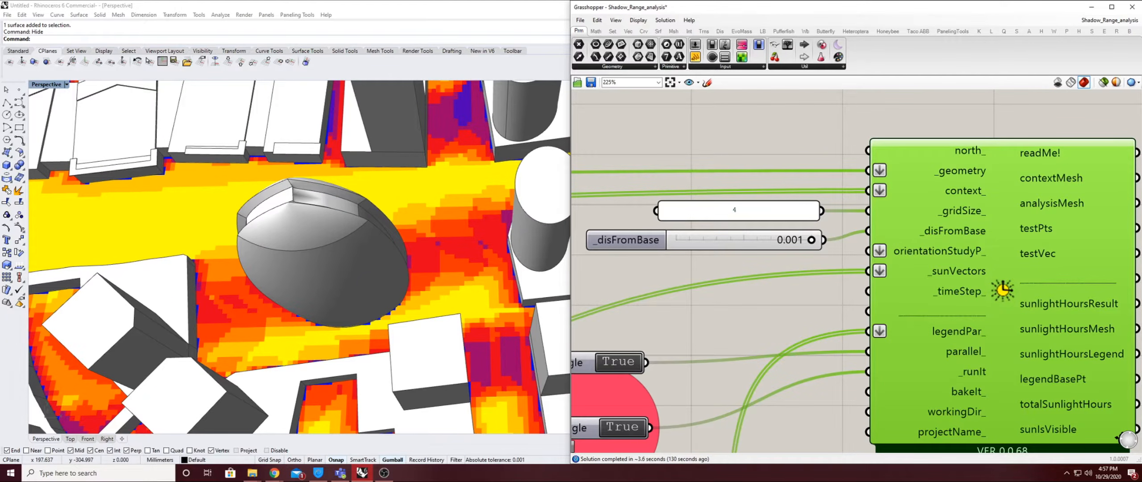
pyautogui.scroll(-8, 384, 270)
pyautogui.moveTo(428, 295); pyautogui.dragTo(509, 319, button='right')
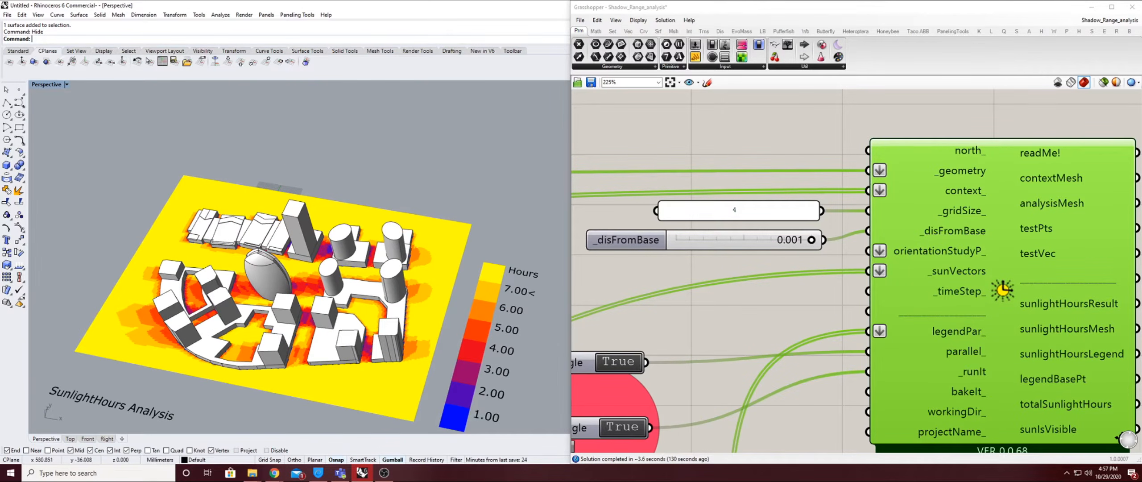
# Set the _gridSize_ panel of the sunlight hours analysis to 5 and view the recalculated mesh.
pyautogui.moveTo(476, 228); pyautogui.dragTo(483, 228, button='right')
pyautogui.doubleClick(739, 210)
pyautogui.write('5')
pyautogui.click(772, 277)
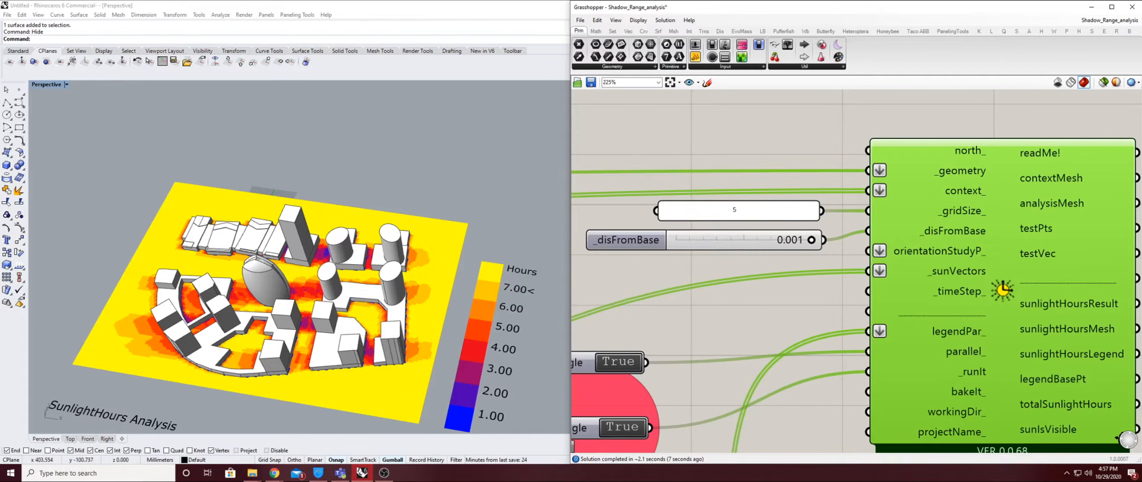
pyautogui.moveTo(415, 236); pyautogui.dragTo(419, 247, button='right')
# Set the _gridSize_ panel to 20 and view the coarser mesh from above.
pyautogui.doubleClick(735, 207)
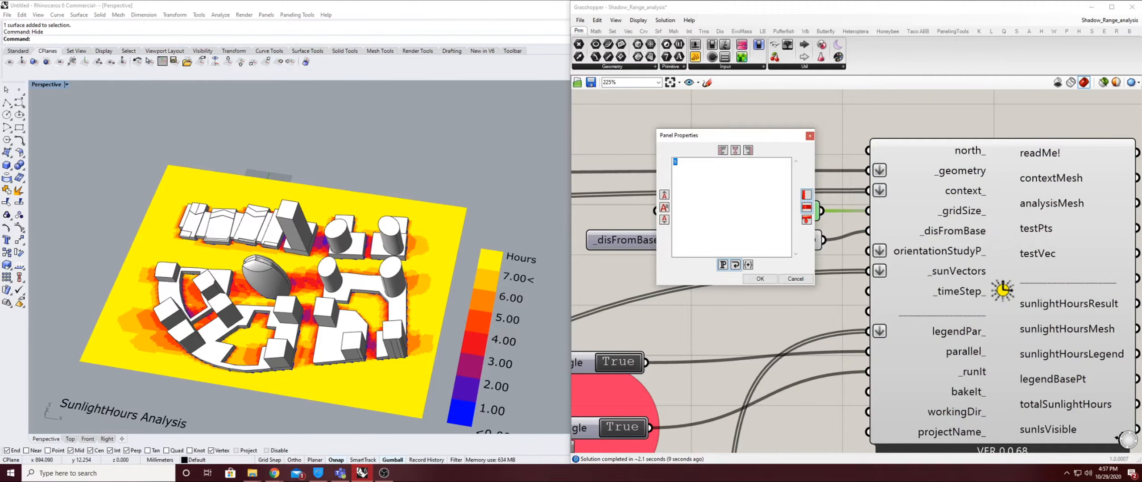
pyautogui.write('20')
pyautogui.click(760, 279)
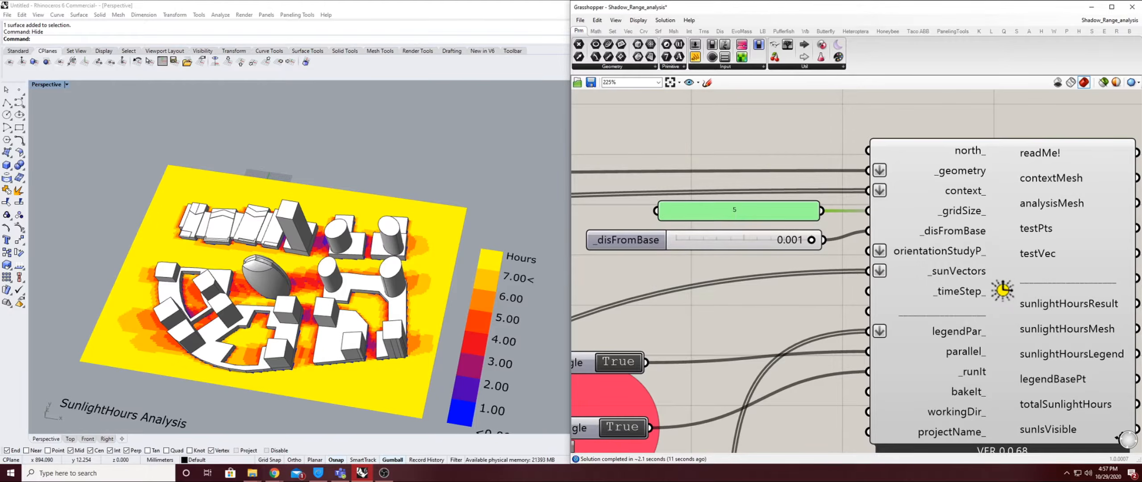
pyautogui.moveTo(384, 250); pyautogui.dragTo(408, 259, button='right')
pyautogui.scroll(3, 400, 294)
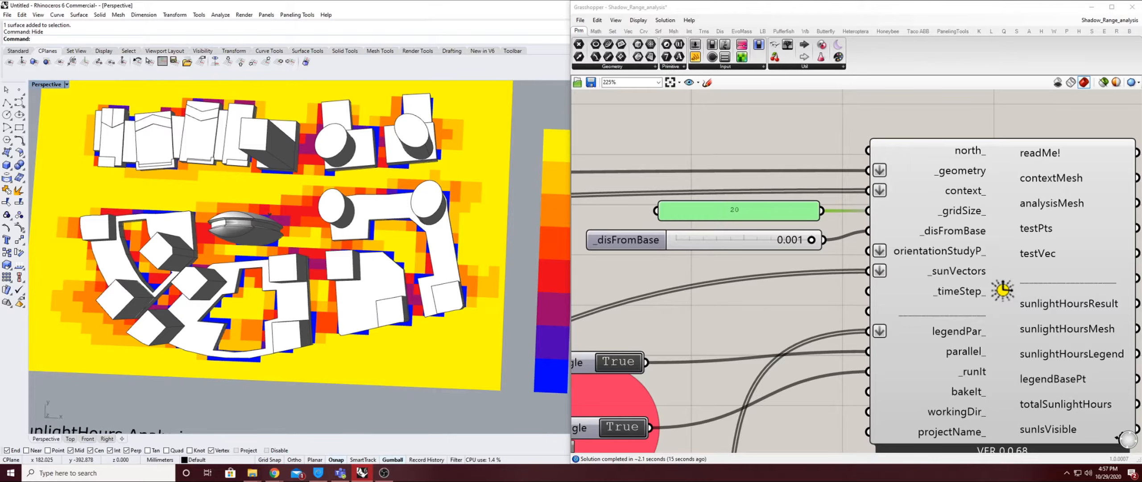
# Examine the fine-grid sunlight hours mesh between the buildings up close, from above and at a low angle.
pyautogui.click(1115, 435)
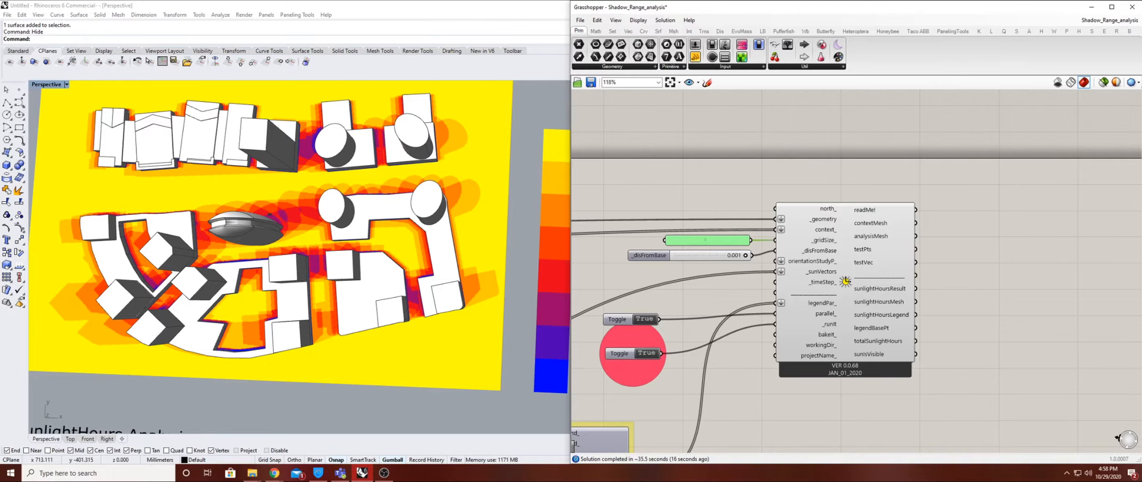
pyautogui.scroll(3, 741, 237)
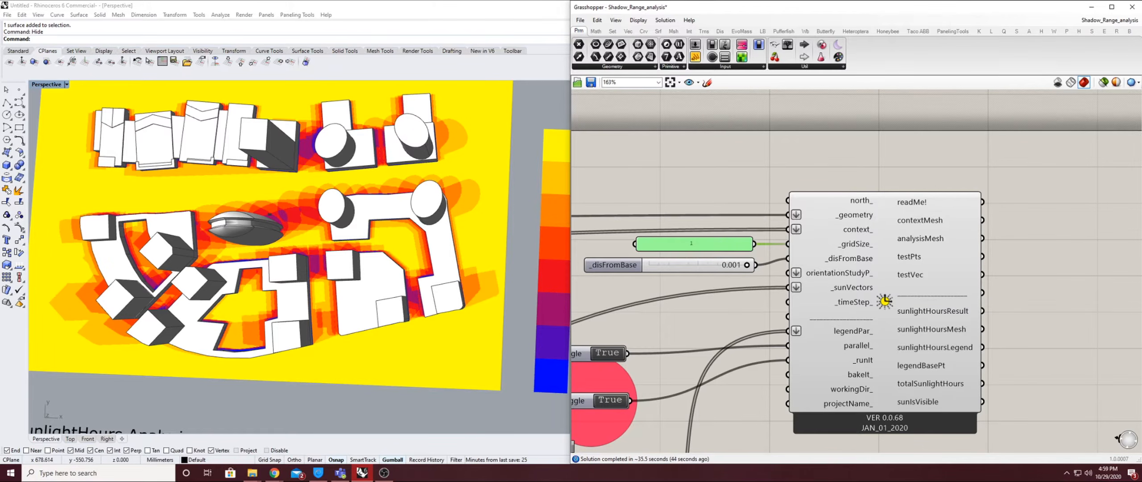
pyautogui.moveTo(350, 174); pyautogui.dragTo(350, 96, button='right')
pyautogui.scroll(-5, 357, 218)
pyautogui.moveTo(379, 254); pyautogui.dragTo(277, 233, button='right')
pyautogui.scroll(10, 393, 214)
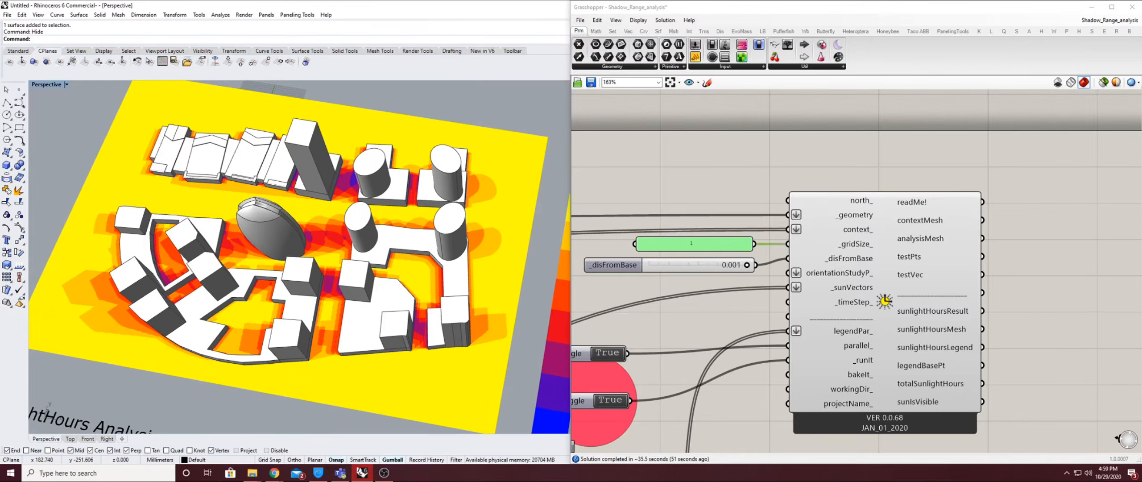
pyautogui.scroll(-8, 300, 257)
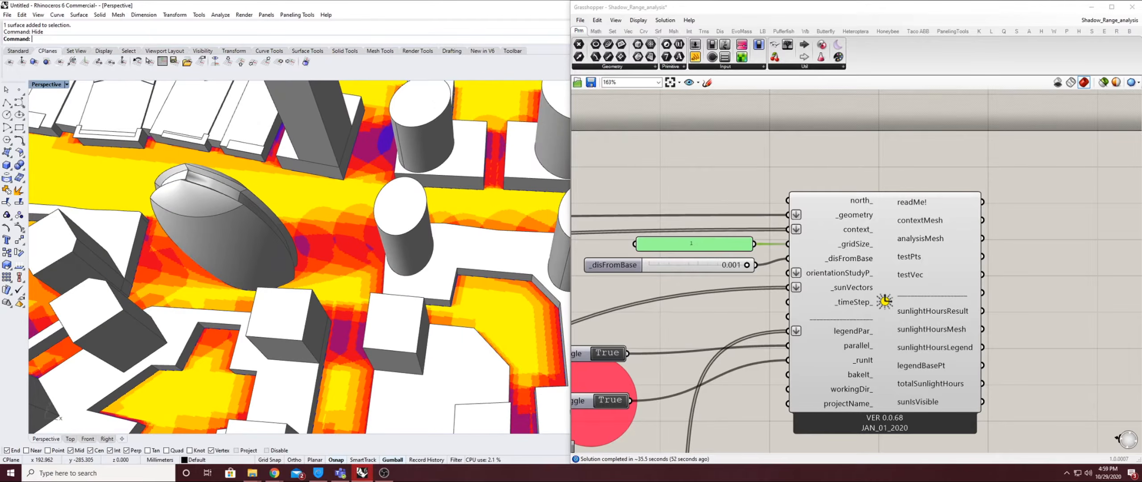
pyautogui.moveTo(370, 294); pyautogui.dragTo(281, 250, button='right')
pyautogui.moveTo(268, 250); pyautogui.dragTo(496, 236, button='right')
pyautogui.keyDown('shift'); pyautogui.moveTo(312, 321); pyautogui.dragTo(286, 256, button='right'); pyautogui.keyUp('shift')
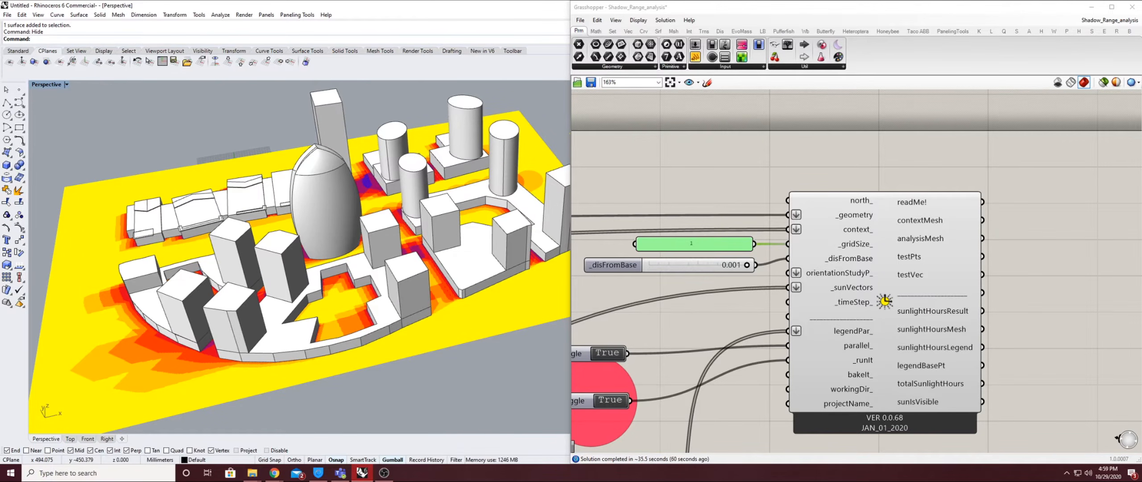
# Set the _gridSize_ panel of the sunlight hours analysis back to 5.
pyautogui.scroll(-3, 981, 127)
pyautogui.scroll(4, 873, 163)
pyautogui.doubleClick(833, 187)
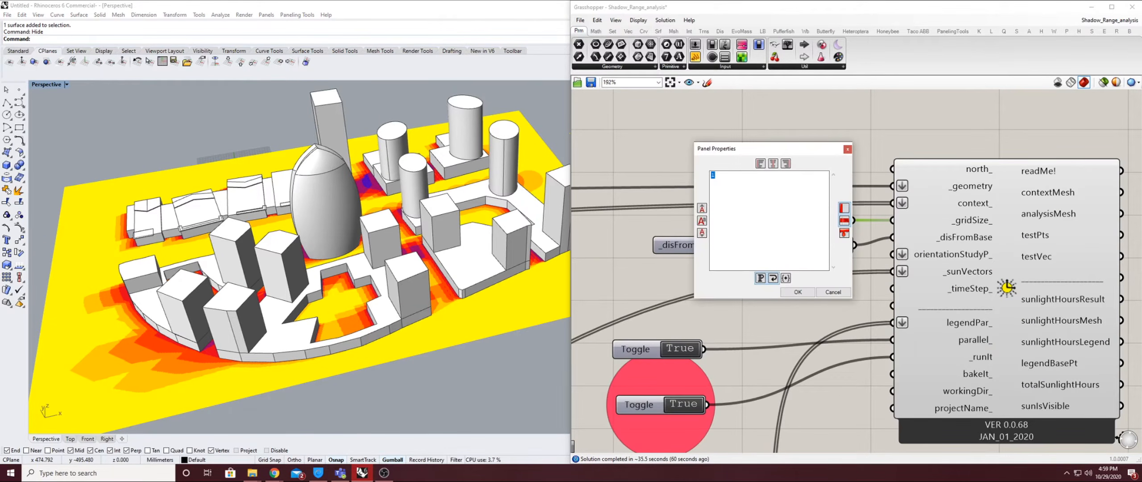
pyautogui.click(798, 292)
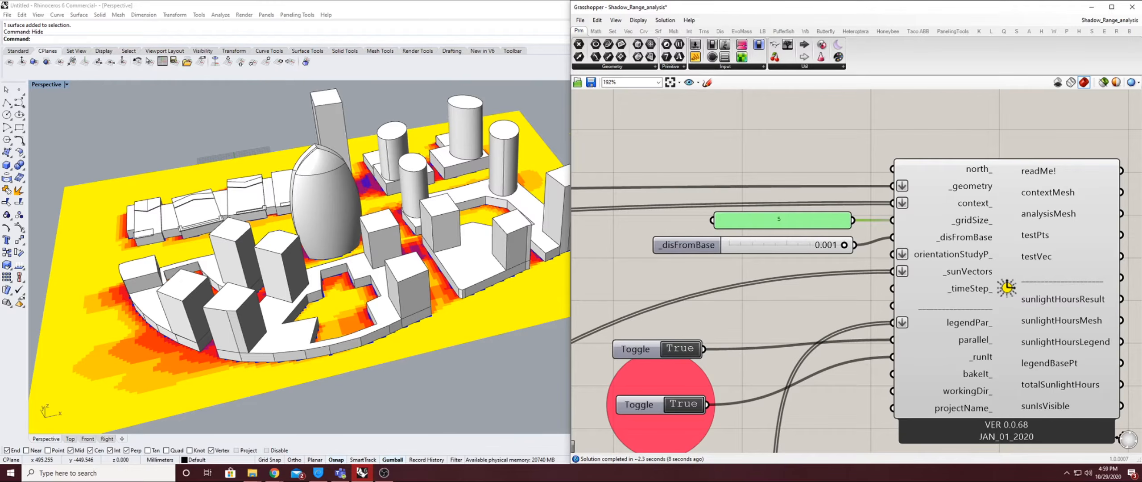
# Set the month panel feeding the sun-path component to 12 for an analysis of 21 December.
pyautogui.scroll(-10, 998, 147)
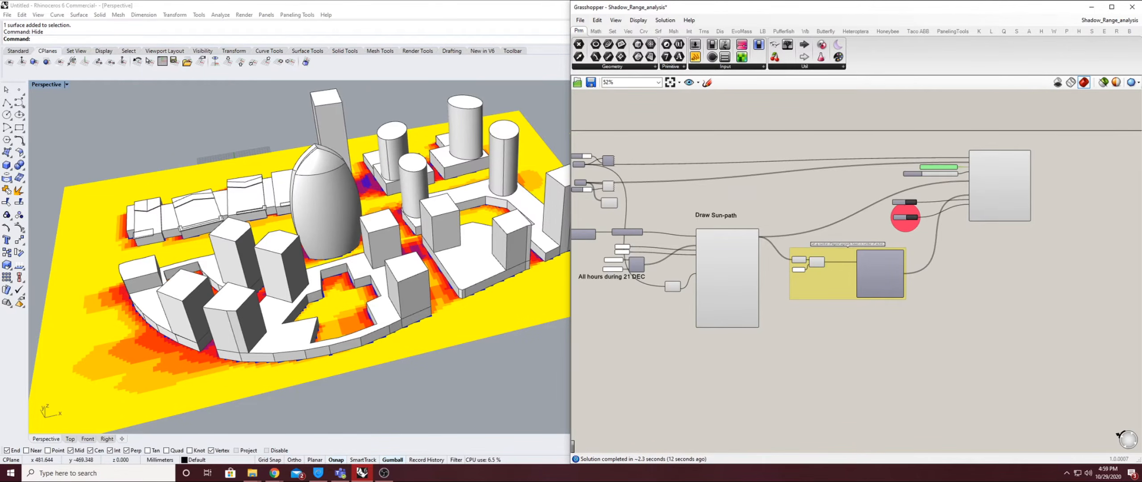
pyautogui.moveTo(903, 167); pyautogui.dragTo(861, 230, button='right')
pyautogui.scroll(6, 861, 230)
pyautogui.scroll(-3, 779, 286)
pyautogui.moveTo(780, 287); pyautogui.dragTo(1100, 134, button='right')
pyautogui.scroll(4, 669, 250)
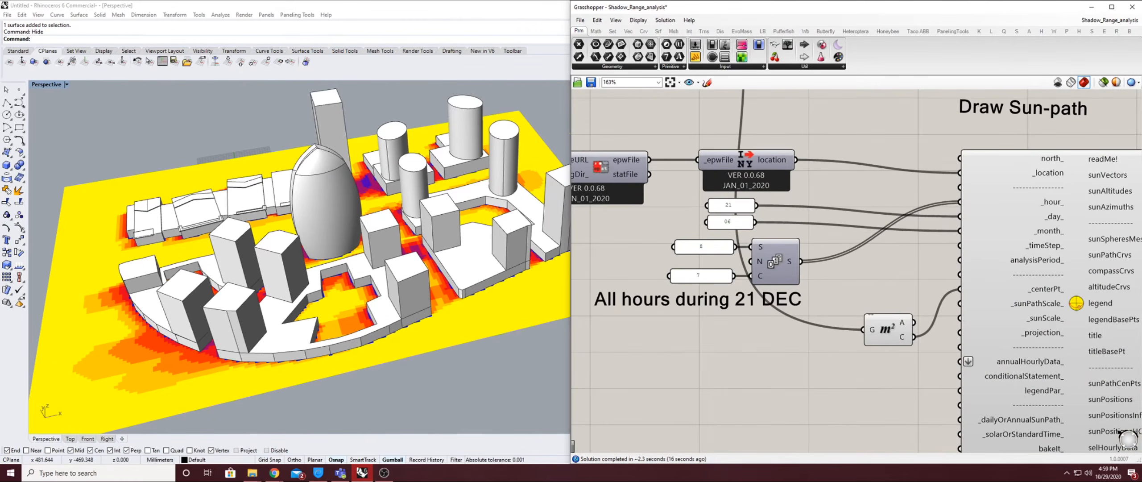
pyautogui.scroll(3, 708, 192)
pyautogui.scroll(-5, 498, 268)
pyautogui.scroll(5, 792, 243)
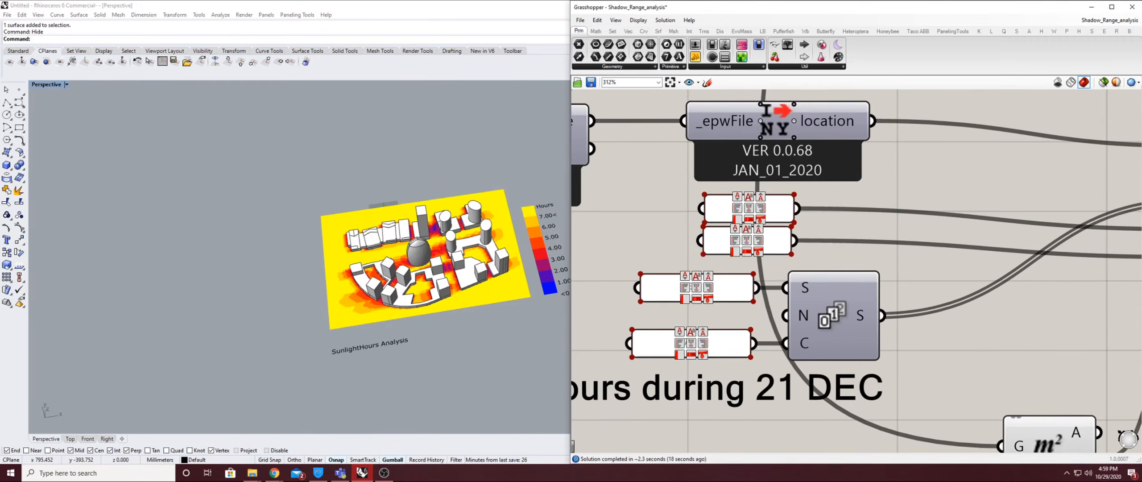
pyautogui.scroll(-10, 759, 250)
pyautogui.doubleClick(758, 249)
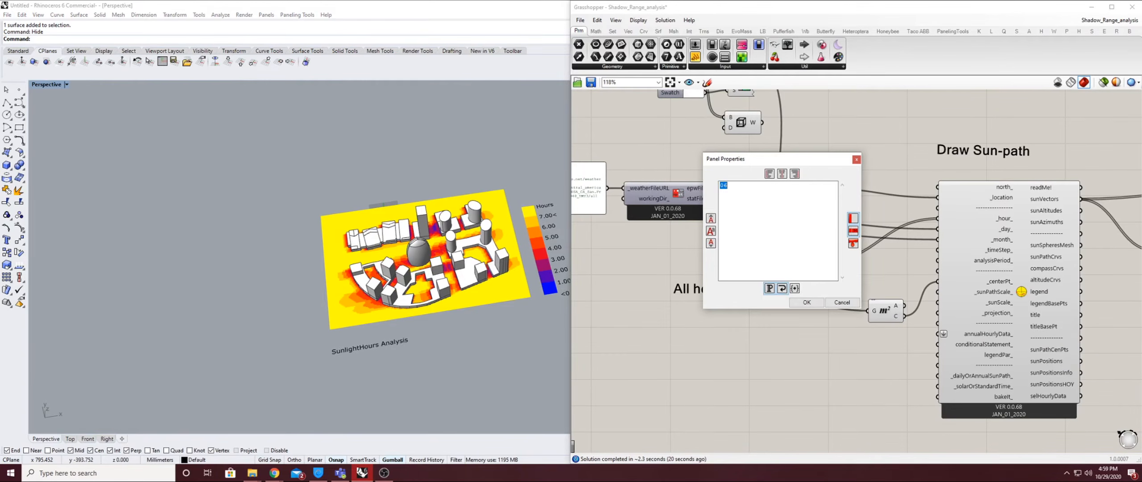
pyautogui.click(807, 302)
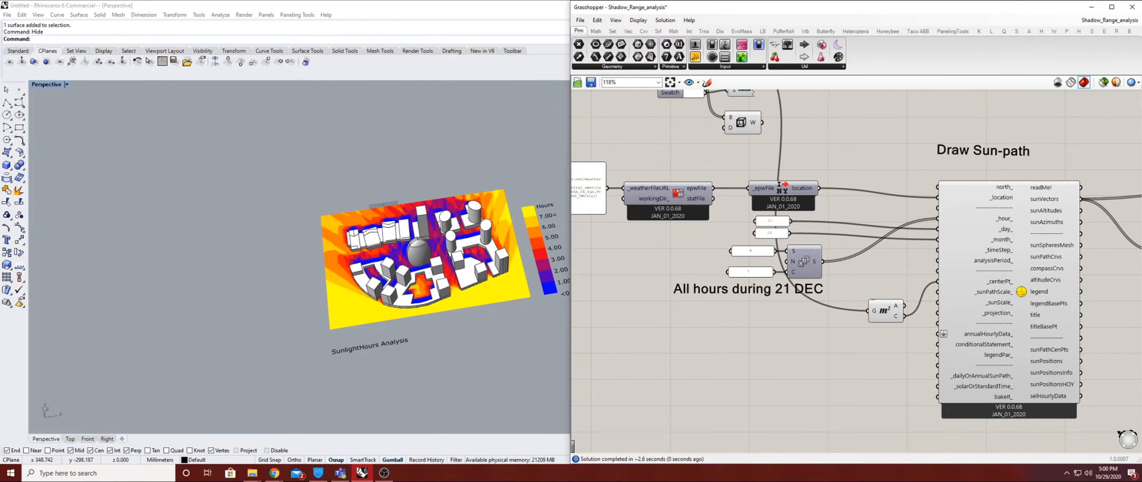
# Examine the December sunlight hours around the buildings from several angles and compare the colours with the Hours legend.
pyautogui.scroll(4, 446, 260)
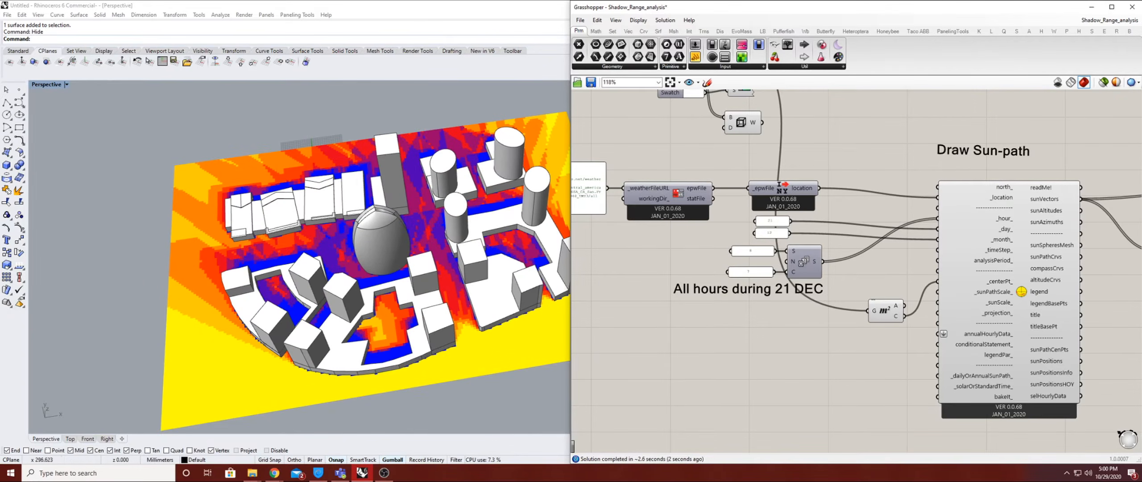
pyautogui.scroll(3, 784, 252)
pyautogui.moveTo(357, 268); pyautogui.dragTo(304, 259, button='right')
pyautogui.scroll(-5, 357, 268)
pyautogui.scroll(5, 304, 259)
pyautogui.moveTo(348, 192); pyautogui.dragTo(276, 193, button='right')
pyautogui.scroll(-2, 419, 224)
pyautogui.scroll(2, 384, 241)
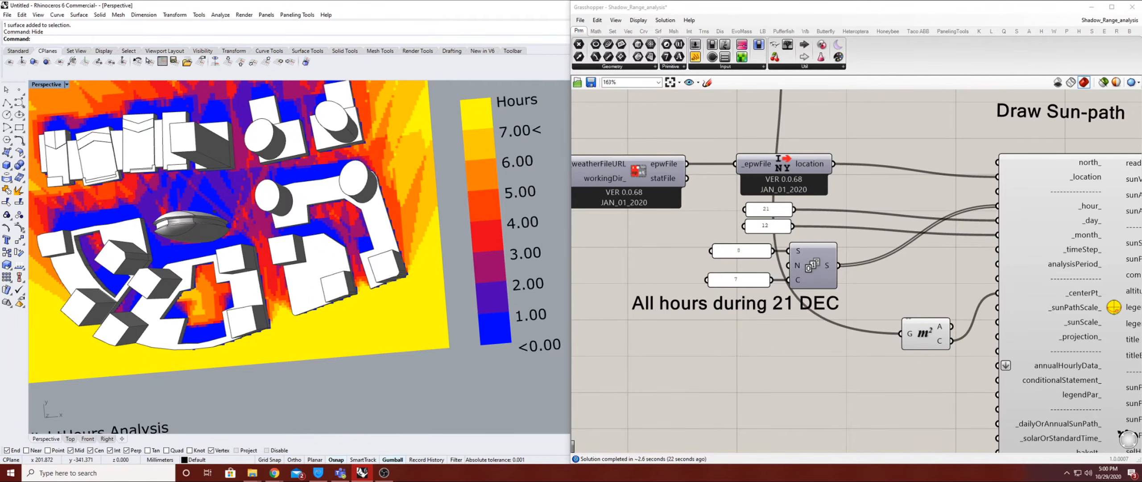
pyautogui.scroll(-2, 244, 246)
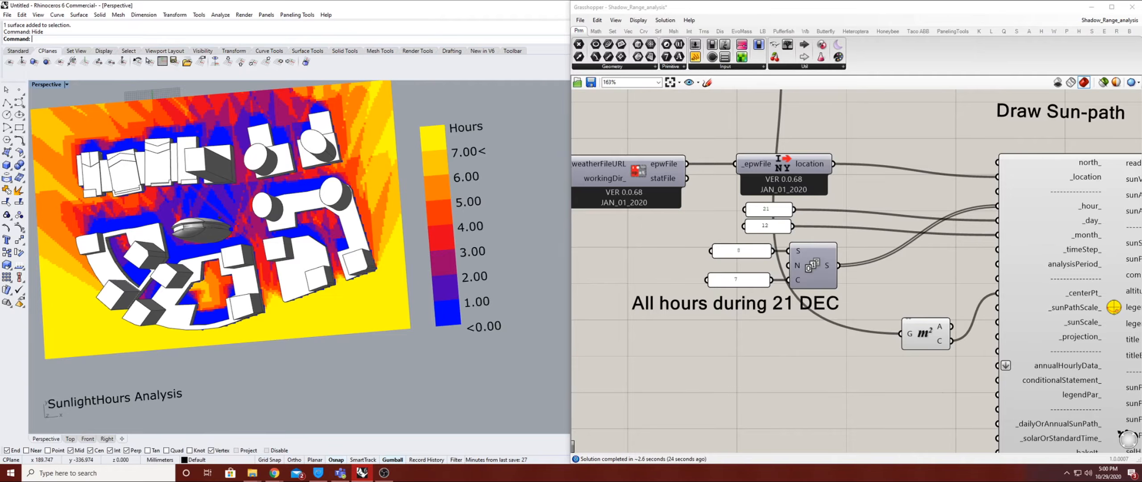
# Add a number slider with the value 0.1 below the Area component and connect it to the _sunPathScale_ input.
pyautogui.scroll(-18, 238, 243)
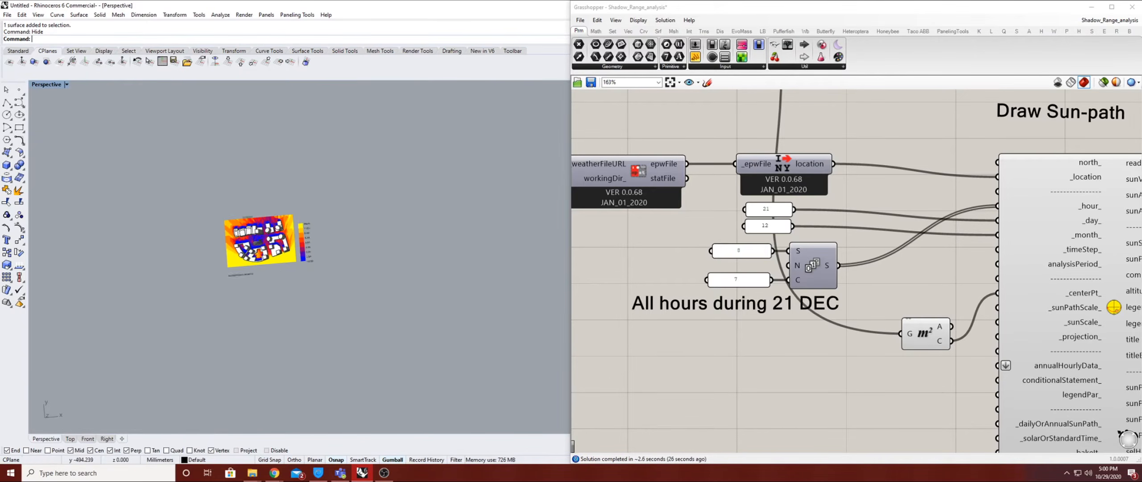
pyautogui.moveTo(892, 294); pyautogui.dragTo(756, 225, button='right')
pyautogui.scroll(3, 822, 297)
pyautogui.moveTo(774, 253); pyautogui.dragTo(777, 175)
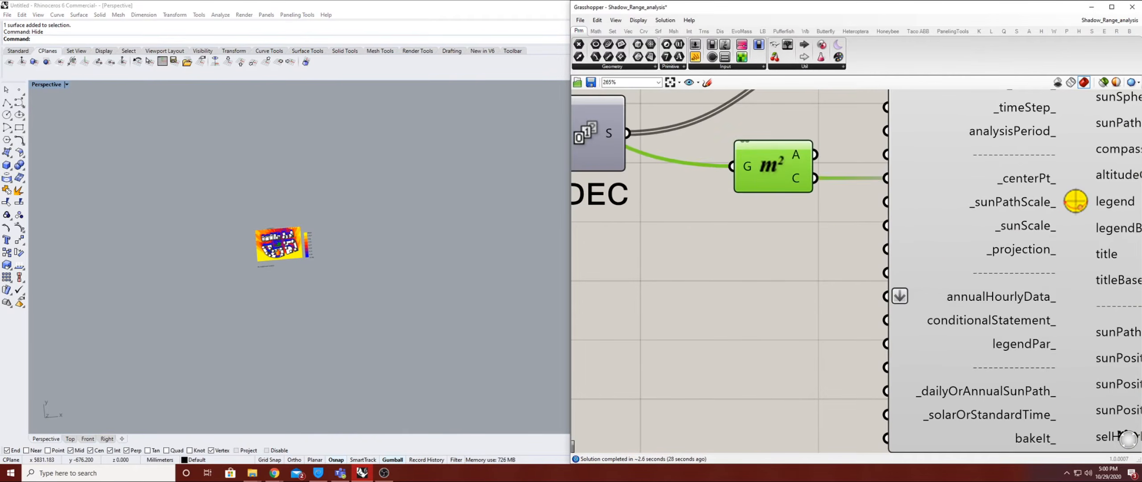
pyautogui.doubleClick(790, 269)
pyautogui.write('0.5')
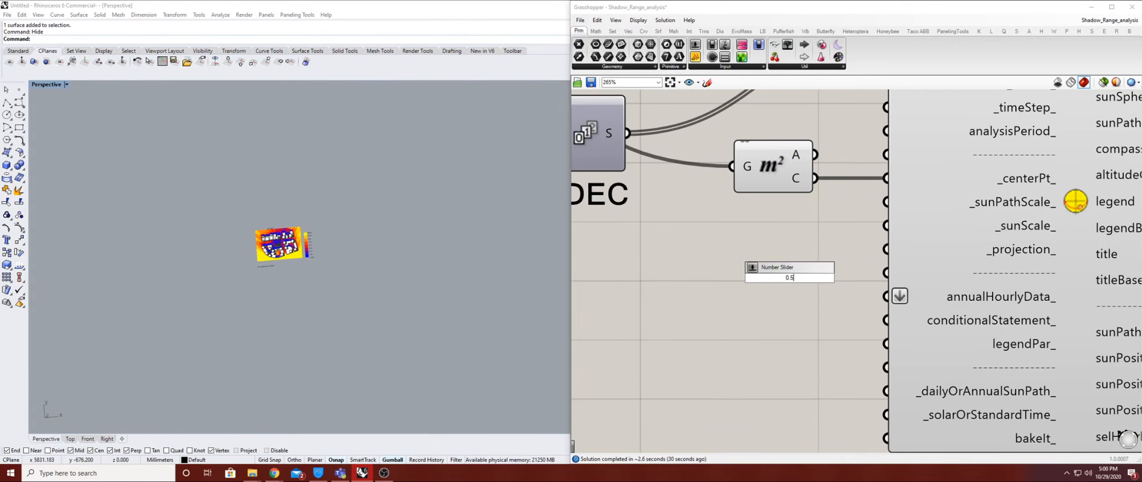
pyautogui.press('Return')
pyautogui.moveTo(718, 277); pyautogui.dragTo(618, 263)
pyautogui.moveTo(786, 263); pyautogui.dragTo(886, 202)
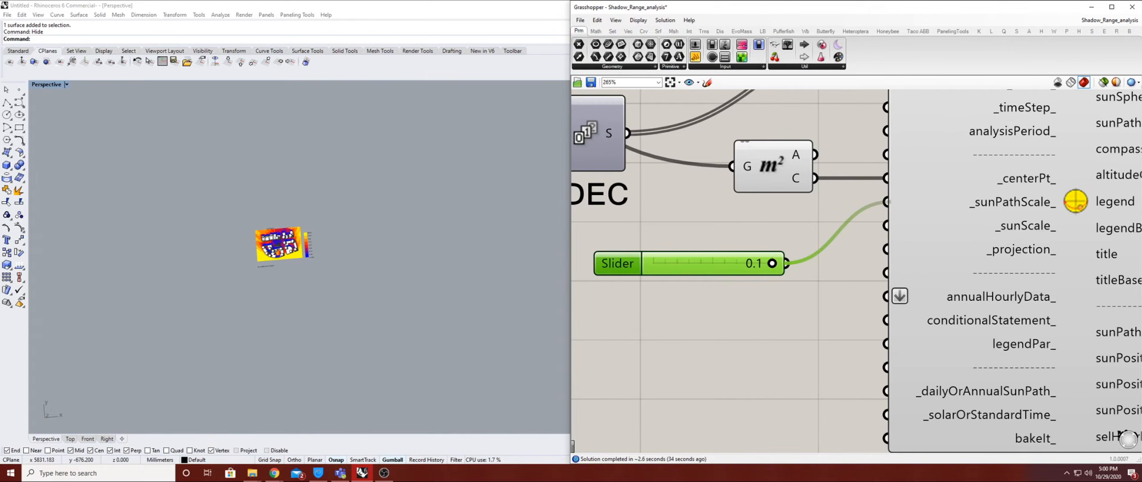
# Replace the _sunPathScale_ slider with a number slider of 0.001, connected to the same input and placed below the Area component.
pyautogui.scroll(-2, 328, 254)
pyautogui.moveTo(328, 255); pyautogui.dragTo(338, 183, button='right')
pyautogui.scroll(-8, 335, 185)
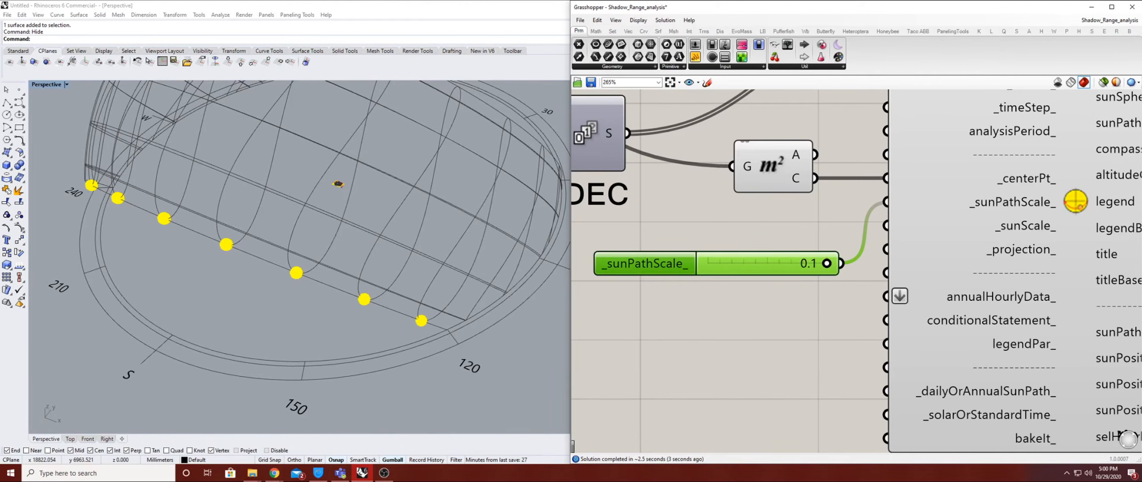
pyautogui.press('Delete')
pyautogui.doubleClick(748, 230)
pyautogui.write('0.01')
pyautogui.write('01')
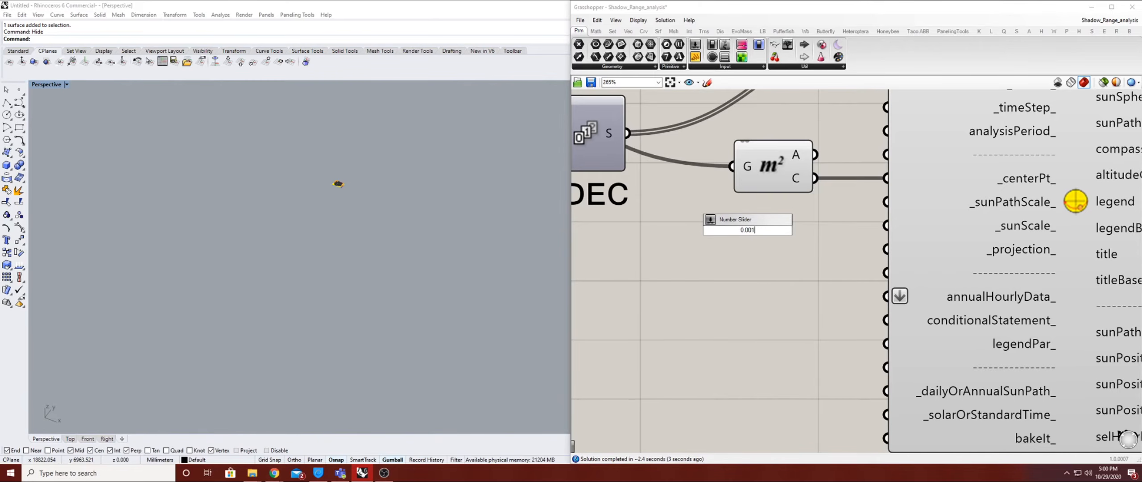
pyautogui.press('Return')
pyautogui.moveTo(845, 230); pyautogui.dragTo(886, 202)
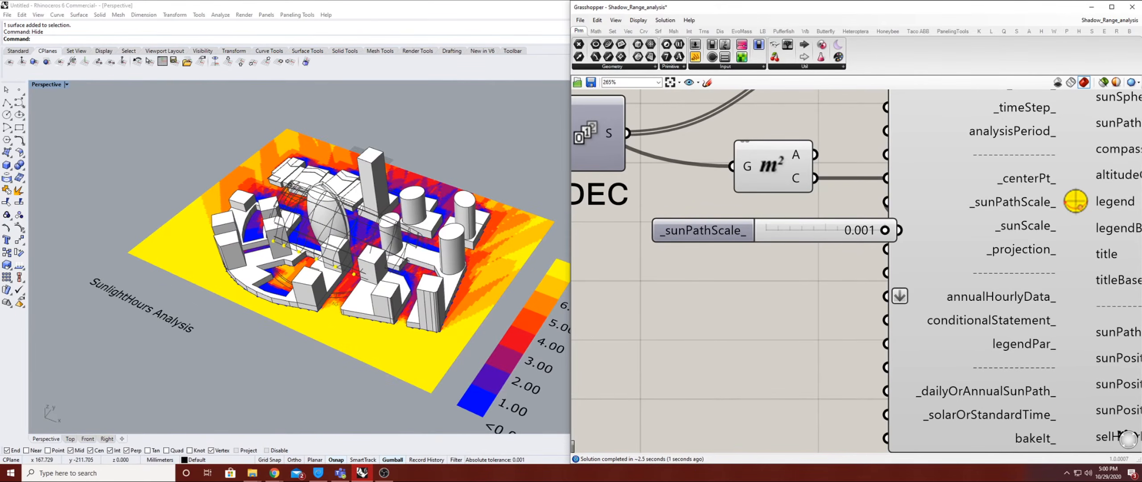
pyautogui.moveTo(701, 231); pyautogui.dragTo(627, 244)
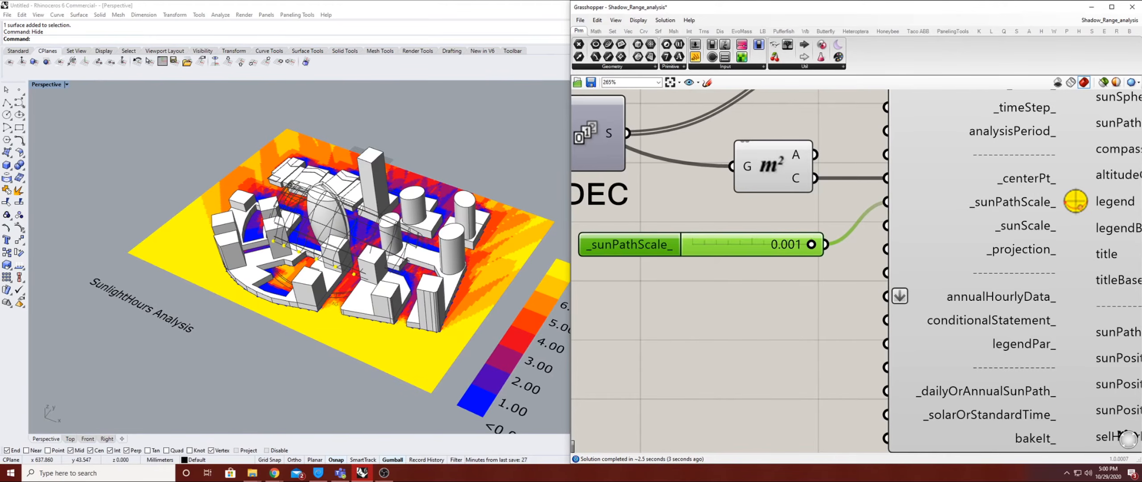
# Replace the slider feeding _sunPathScale_ with a new number slider set to 0.005, placed below the Area component.
pyautogui.press('Delete')
pyautogui.doubleClick(797, 196)
pyautogui.write('0.005')
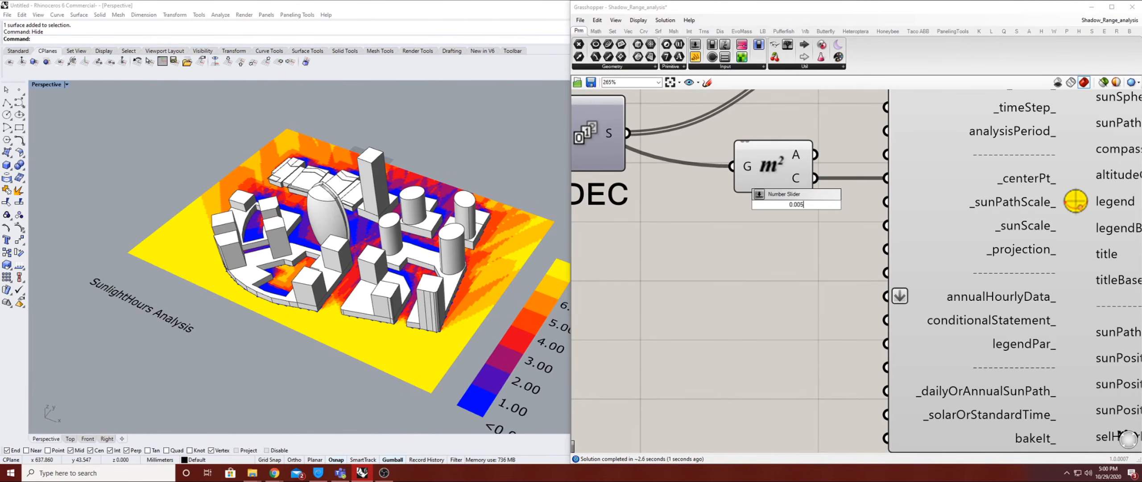
pyautogui.press('Return')
pyautogui.moveTo(725, 204); pyautogui.dragTo(656, 226)
pyautogui.moveTo(824, 225); pyautogui.dragTo(886, 202)
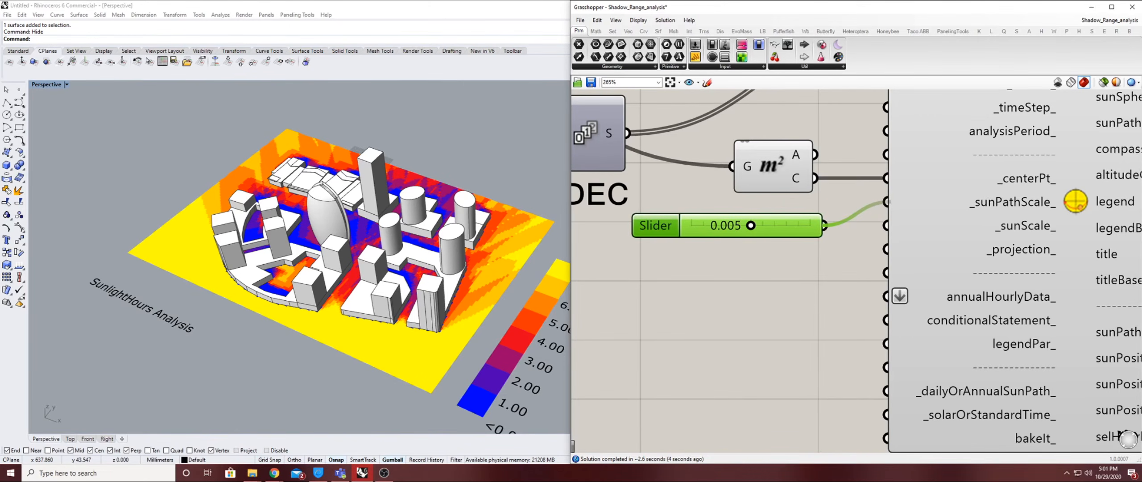
# Examine the rescaled sun path from above and from low angles to judge its size relative to the buildings and sunlight hours mesh.
pyautogui.scroll(-3, 348, 237)
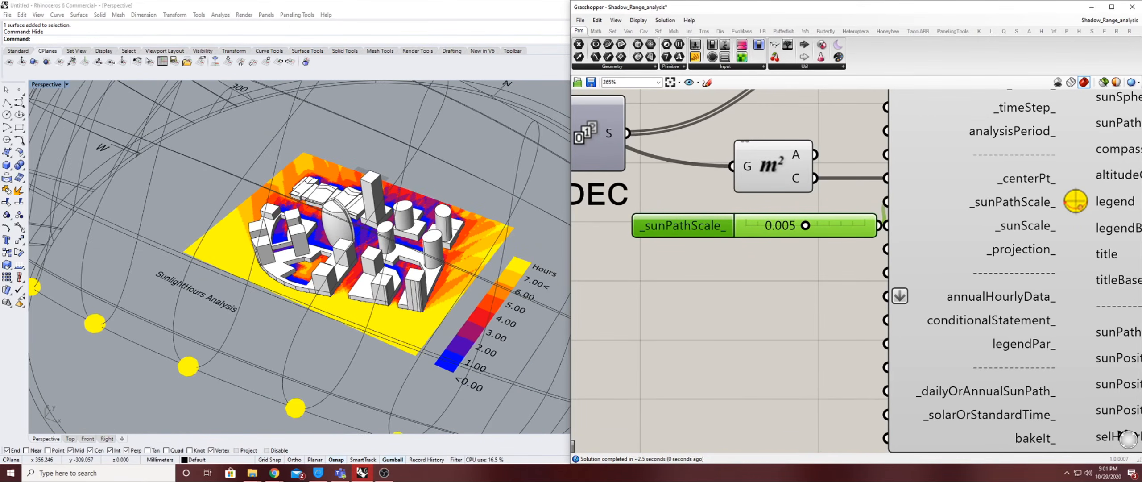
pyautogui.moveTo(348, 236); pyautogui.dragTo(263, 187, button='right')
pyautogui.scroll(-3, 263, 188)
pyautogui.keyDown('shift'); pyautogui.moveTo(487, 321); pyautogui.dragTo(357, 330, button='right'); pyautogui.keyUp('shift')
pyautogui.scroll(4, 384, 286)
pyautogui.moveTo(357, 250); pyautogui.dragTo(344, 294, button='right')
pyautogui.scroll(-4, 349, 218)
pyautogui.scroll(6, 387, 234)
pyautogui.scroll(-5, 348, 263)
pyautogui.scroll(5, 379, 183)
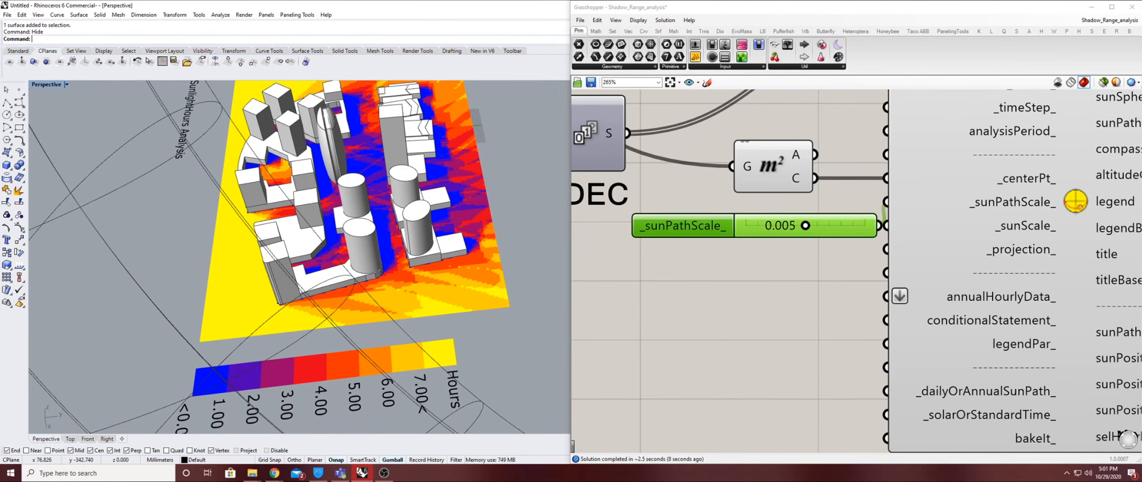
pyautogui.scroll(-6, 348, 169)
pyautogui.moveTo(348, 201); pyautogui.dragTo(352, 134, button='right')
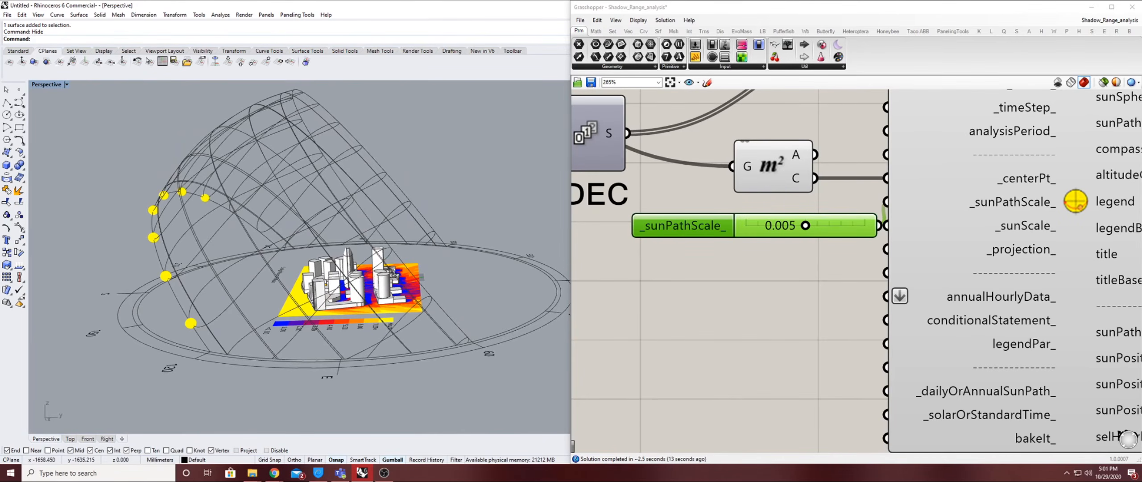
pyautogui.moveTo(277, 268); pyautogui.dragTo(335, 256, button='right')
pyautogui.scroll(-2, 308, 263)
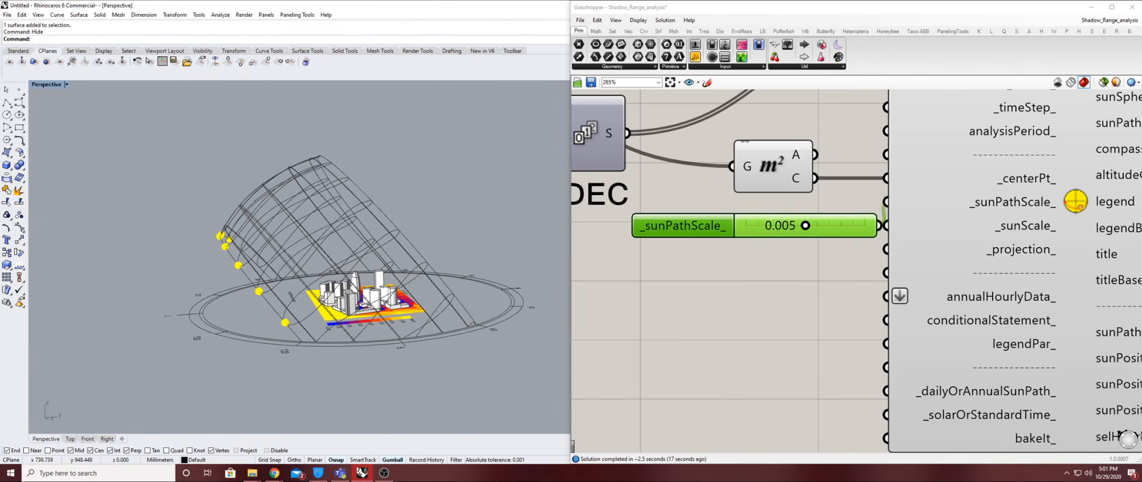
# Review the Draw Sun-path and sunlight hours part of the definition, and inspect the December sun positions and shadows from several sides.
pyautogui.scroll(-4, 719, 263)
pyautogui.scroll(-3, 877, 235)
pyautogui.moveTo(1116, 140)
pyautogui.mouseDown(button='right')
pyautogui.moveTo(958, 191)
pyautogui.moveTo(757, 204)
pyautogui.moveTo(758, 214)
pyautogui.moveTo(904, 232)
pyautogui.mouseUp(button='right')
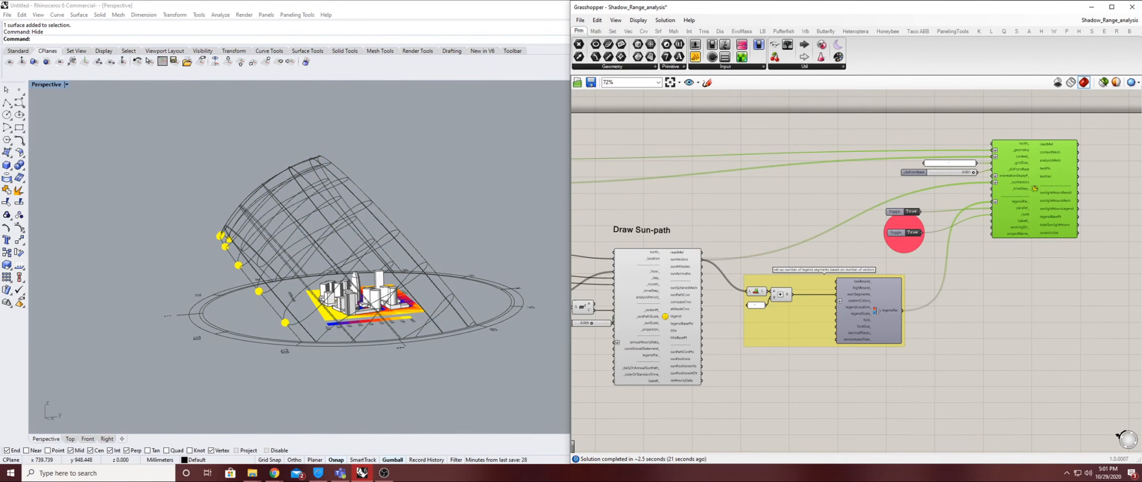
pyautogui.moveTo(397, 223); pyautogui.dragTo(399, 261, button='right')
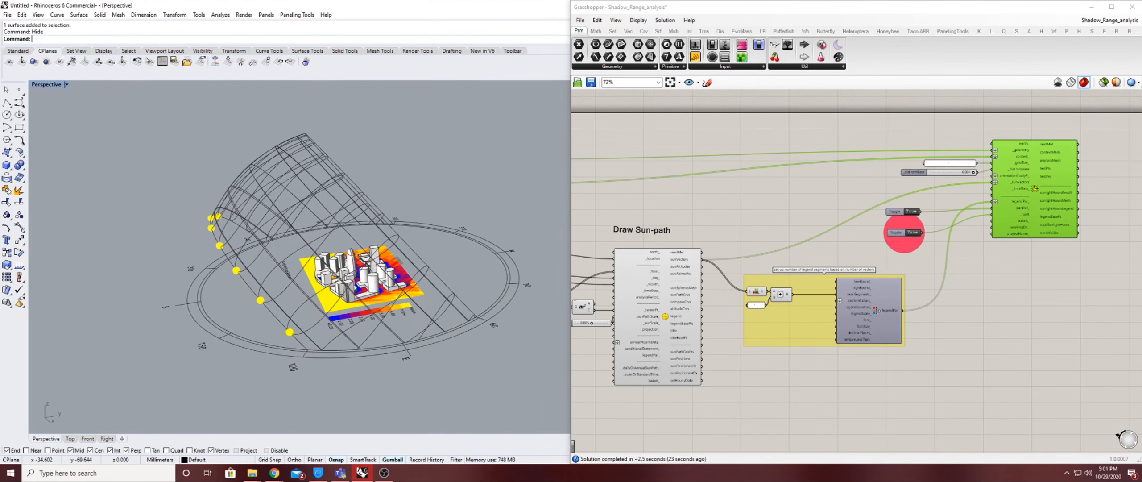
pyautogui.moveTo(312, 241); pyautogui.dragTo(428, 288, button='right')
pyautogui.moveTo(330, 286); pyautogui.dragTo(357, 308, button='right')
pyautogui.scroll(4, 366, 214)
pyautogui.moveTo(353, 214); pyautogui.dragTo(375, 259, button='right')
pyautogui.scroll(-7, 401, 232)
pyautogui.moveTo(402, 232); pyautogui.dragTo(317, 201, button='right')
pyautogui.keyDown('shift'); pyautogui.moveTo(420, 210); pyautogui.dragTo(317, 274, button='right'); pyautogui.keyUp('shift')
pyautogui.scroll(6, 393, 227)
pyautogui.moveTo(388, 236); pyautogui.dragTo(364, 254, button='right')
pyautogui.scroll(-4, 361, 250)
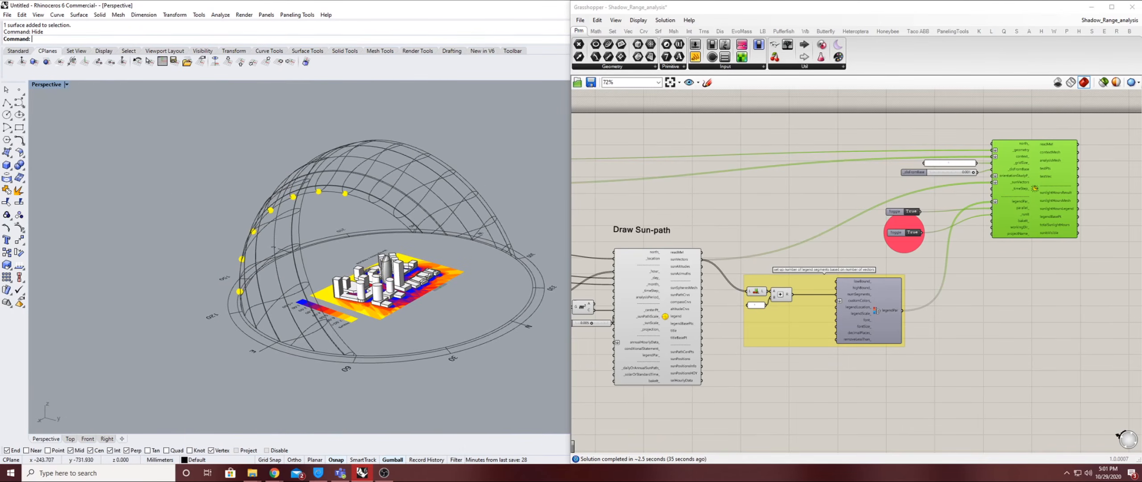